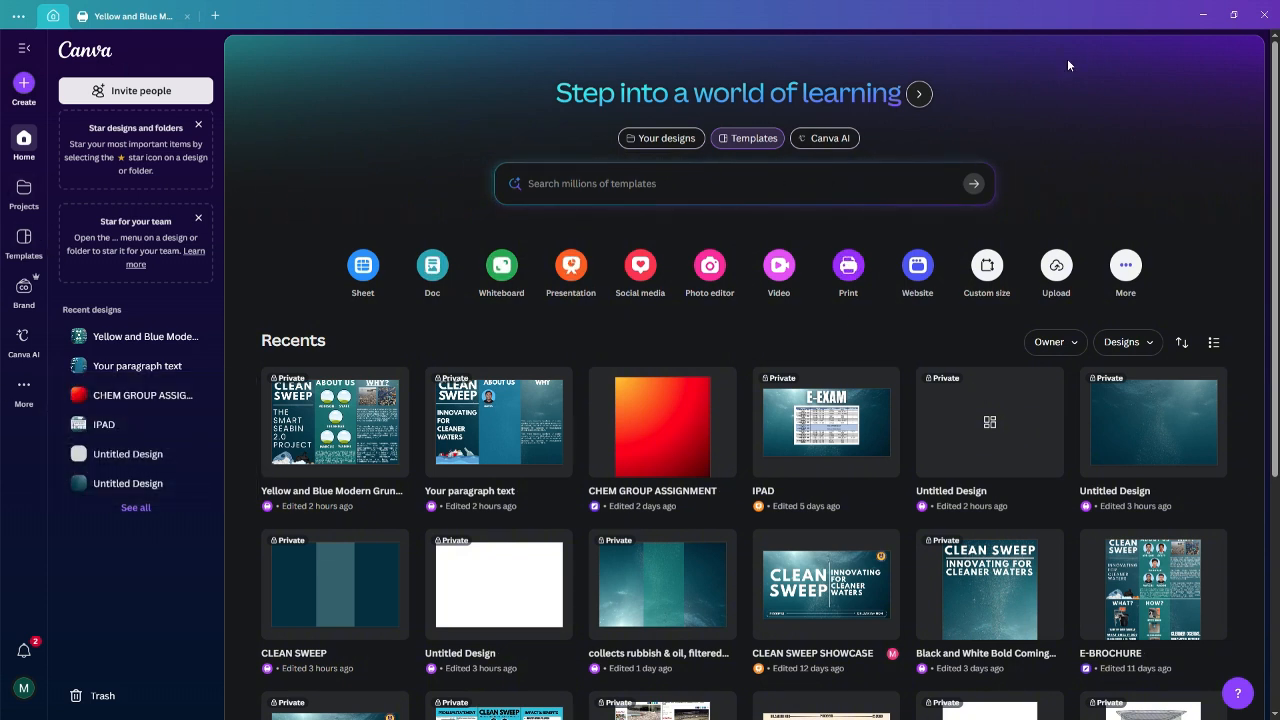
# Search the templates for Brochure and create a blank landscape brochure
pyautogui.click(743, 140)
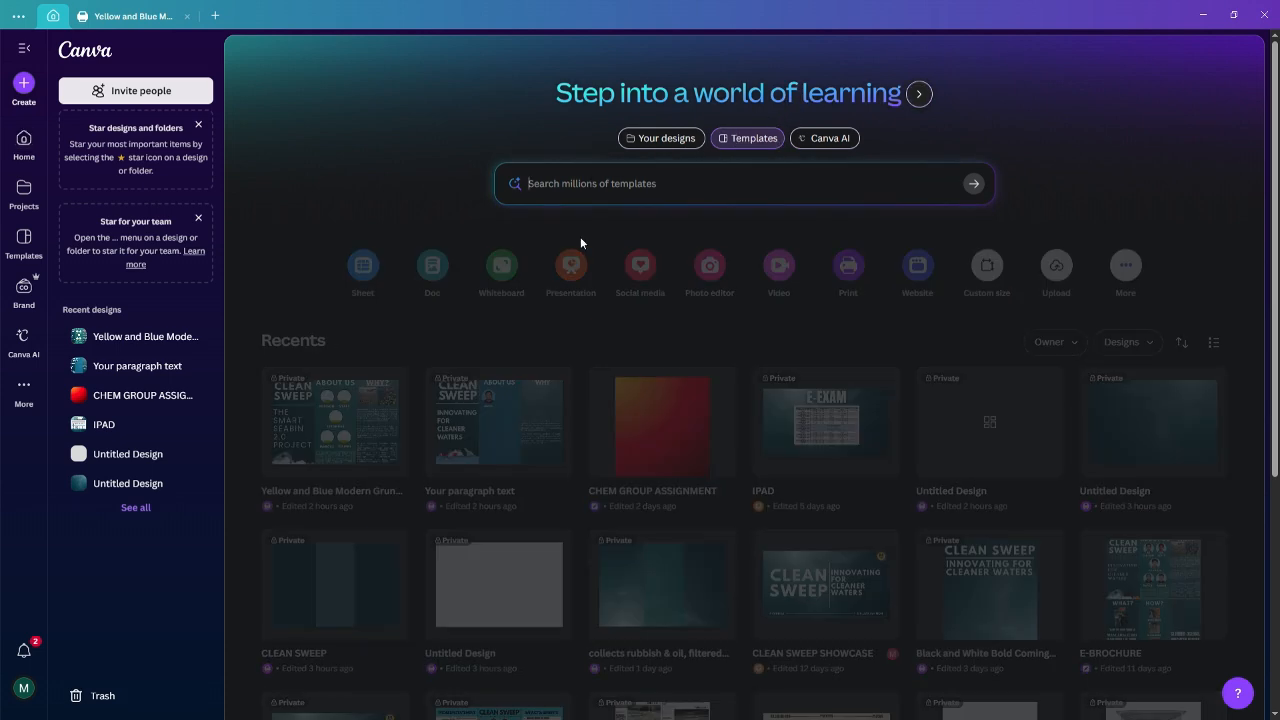
pyautogui.write('Brochure')
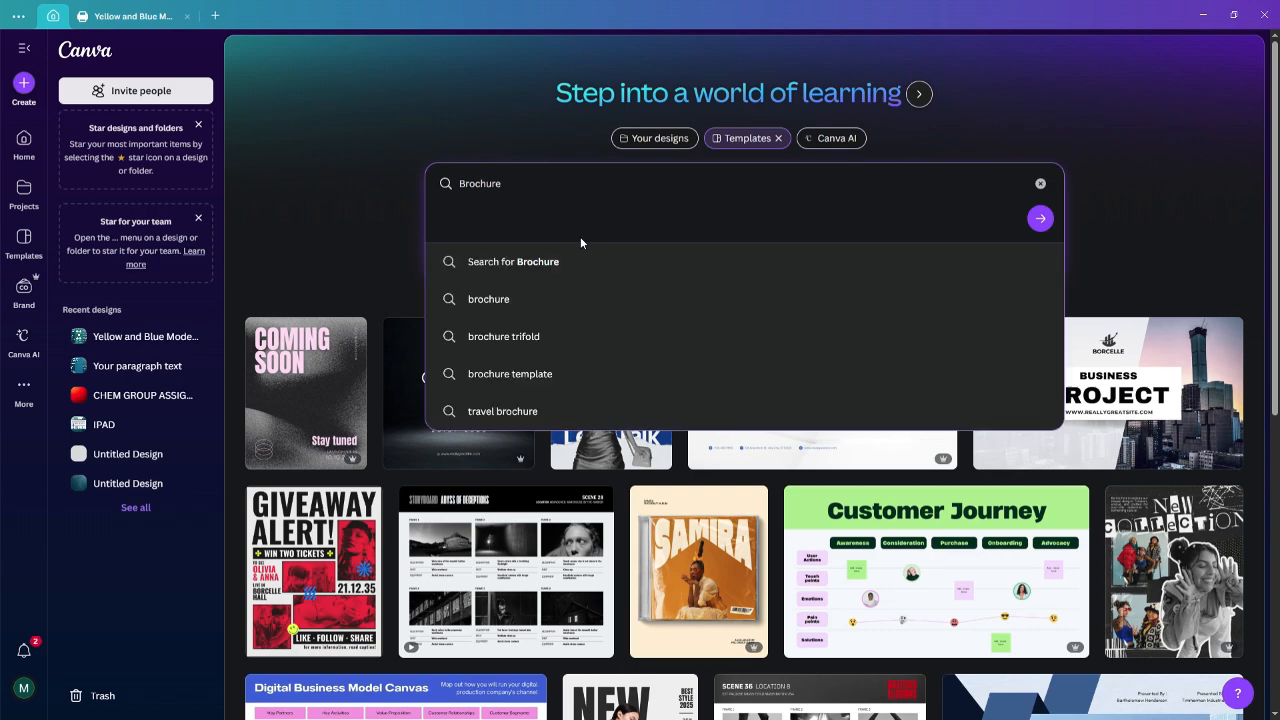
pyautogui.press('Return')
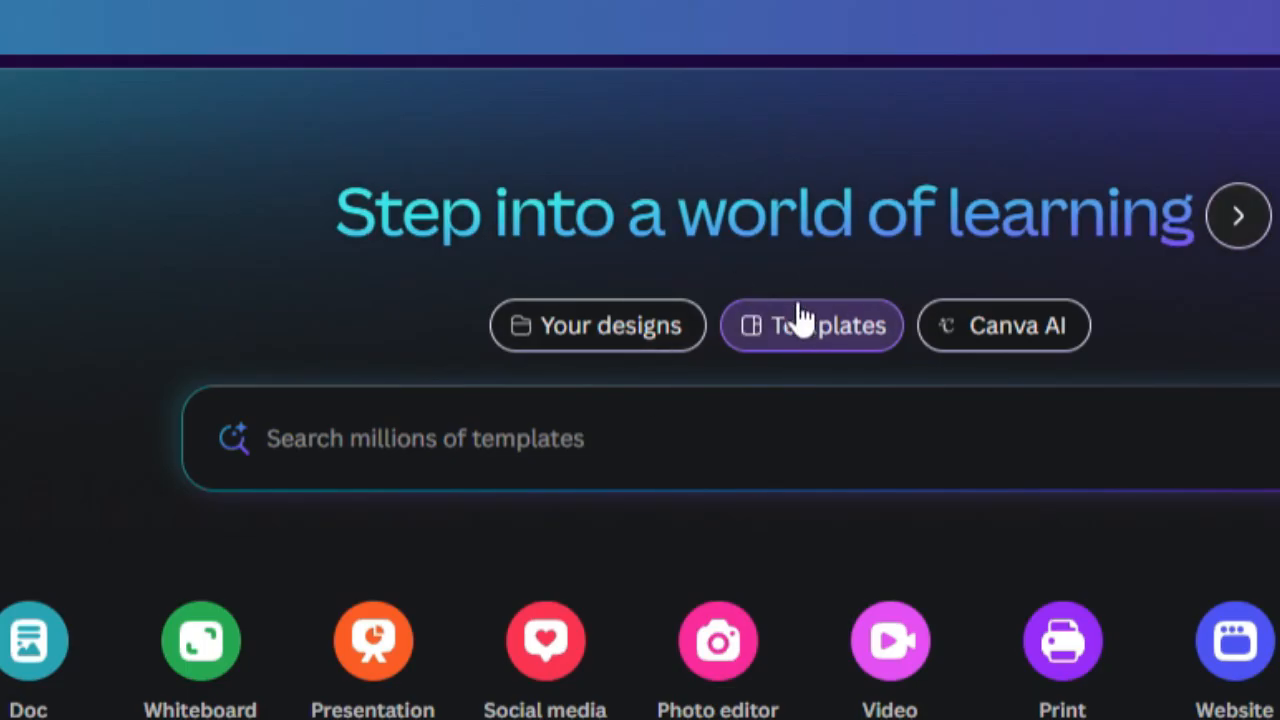
pyautogui.click(590, 202)
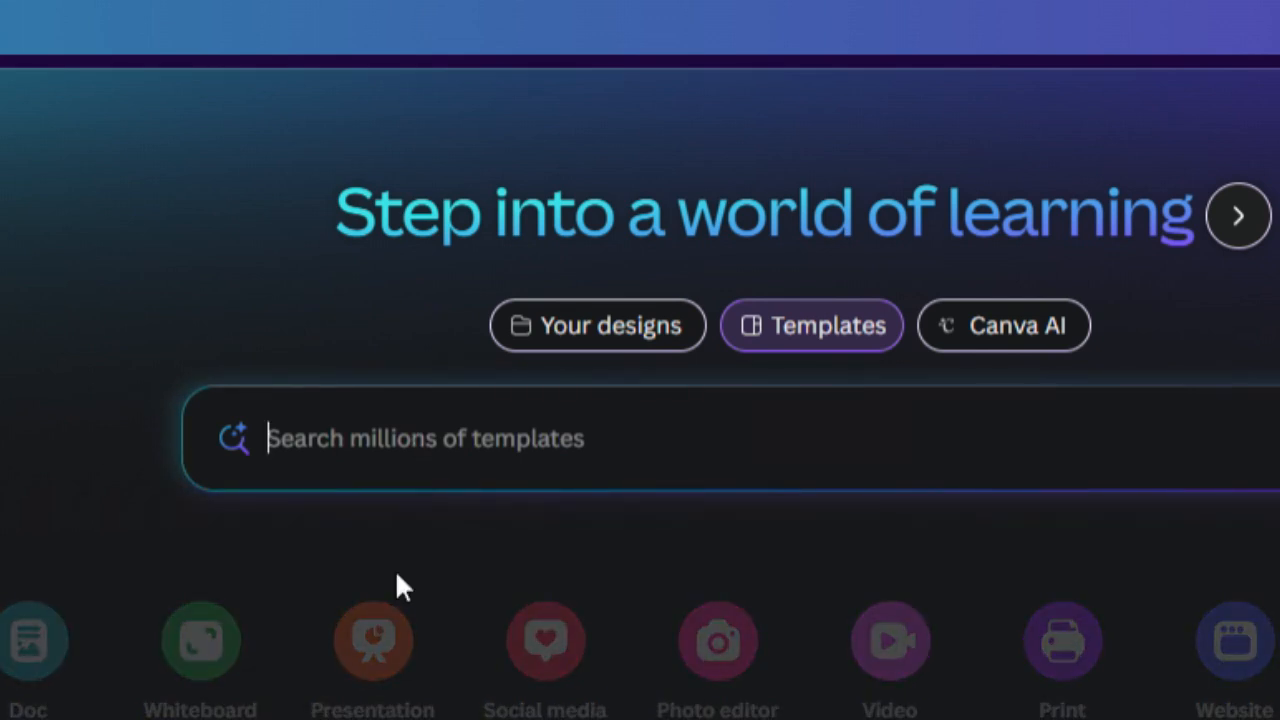
pyautogui.write('Brochure')
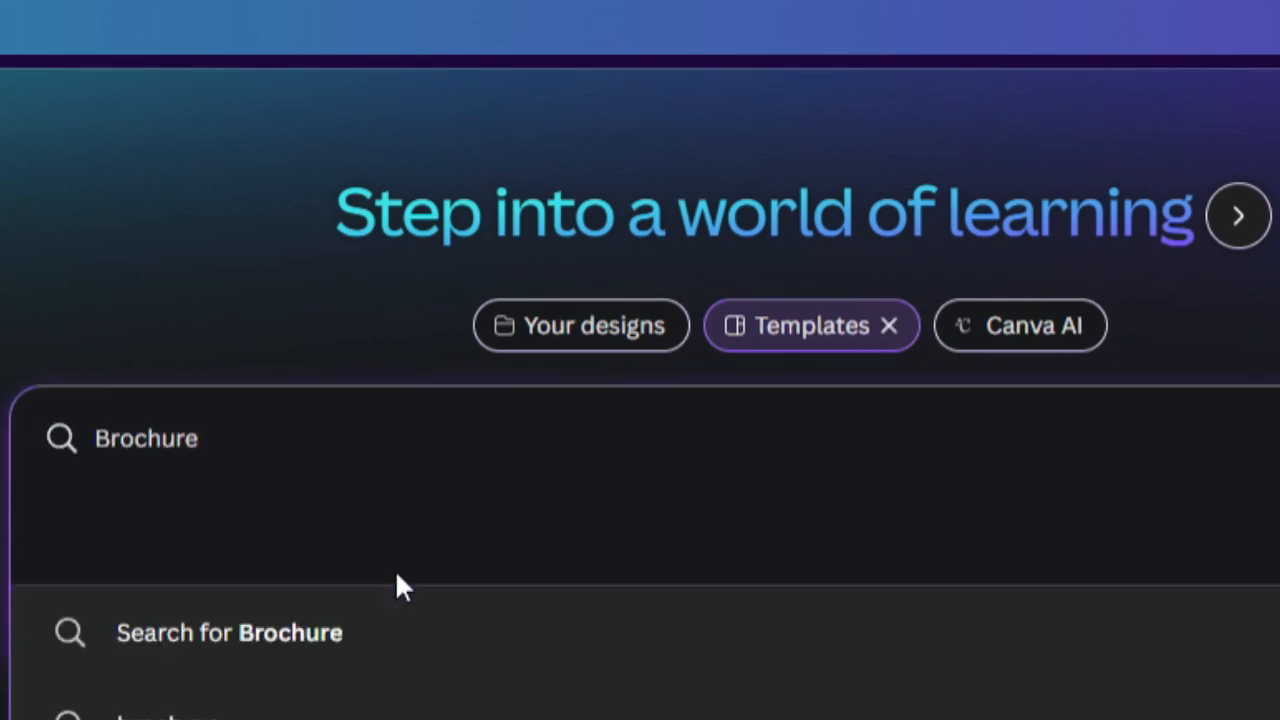
pyautogui.press('Return')
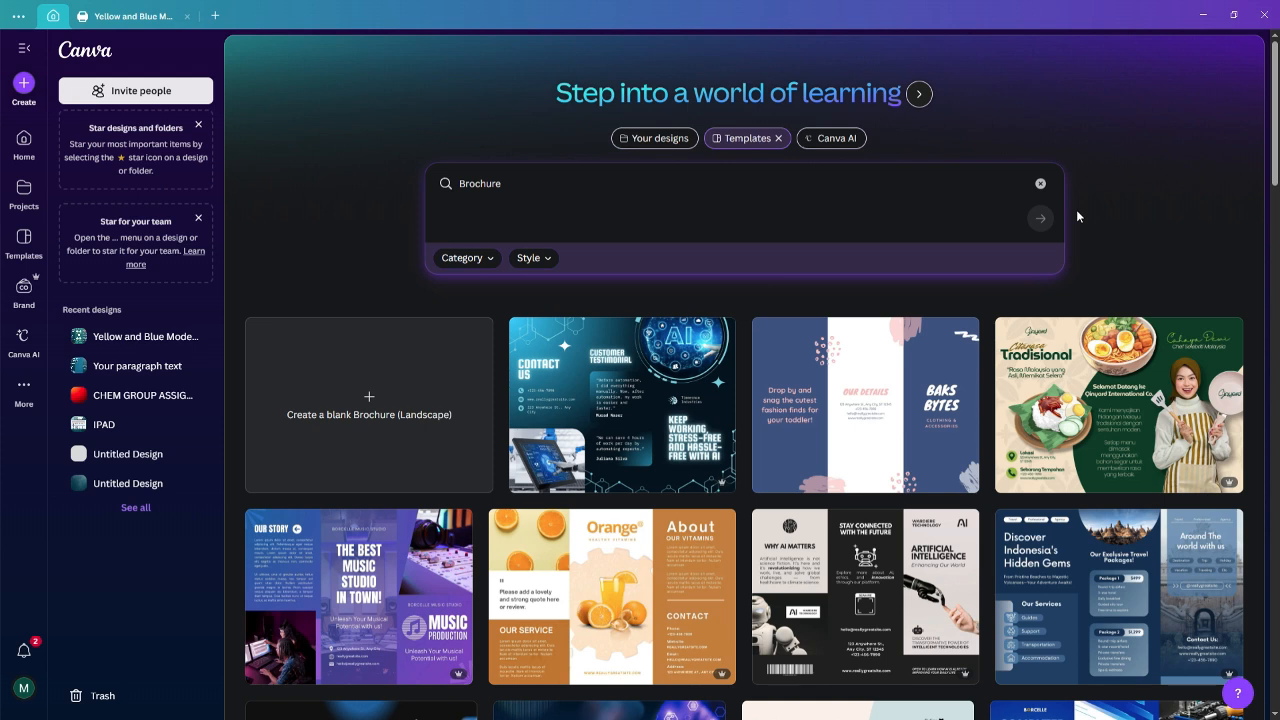
pyautogui.click(366, 402)
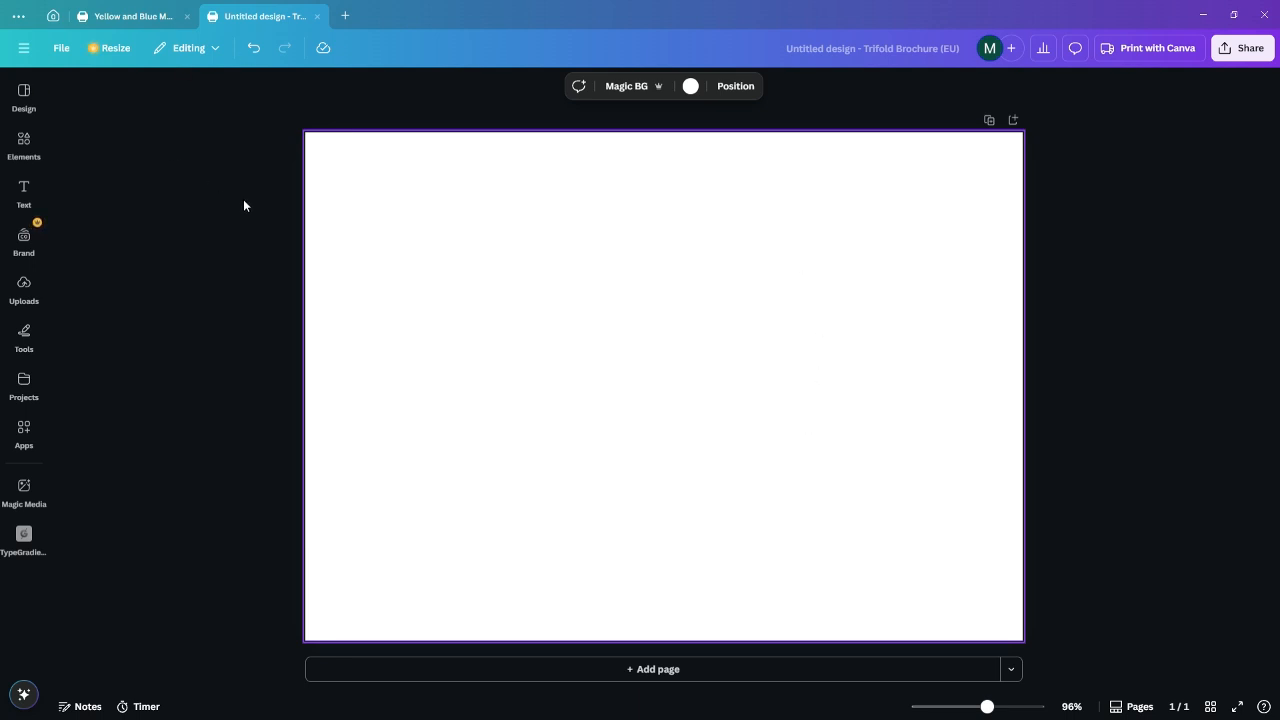
# Paste the copied underwater photo onto the blank page as its background
pyautogui.hotkey('ctrl', 'v')
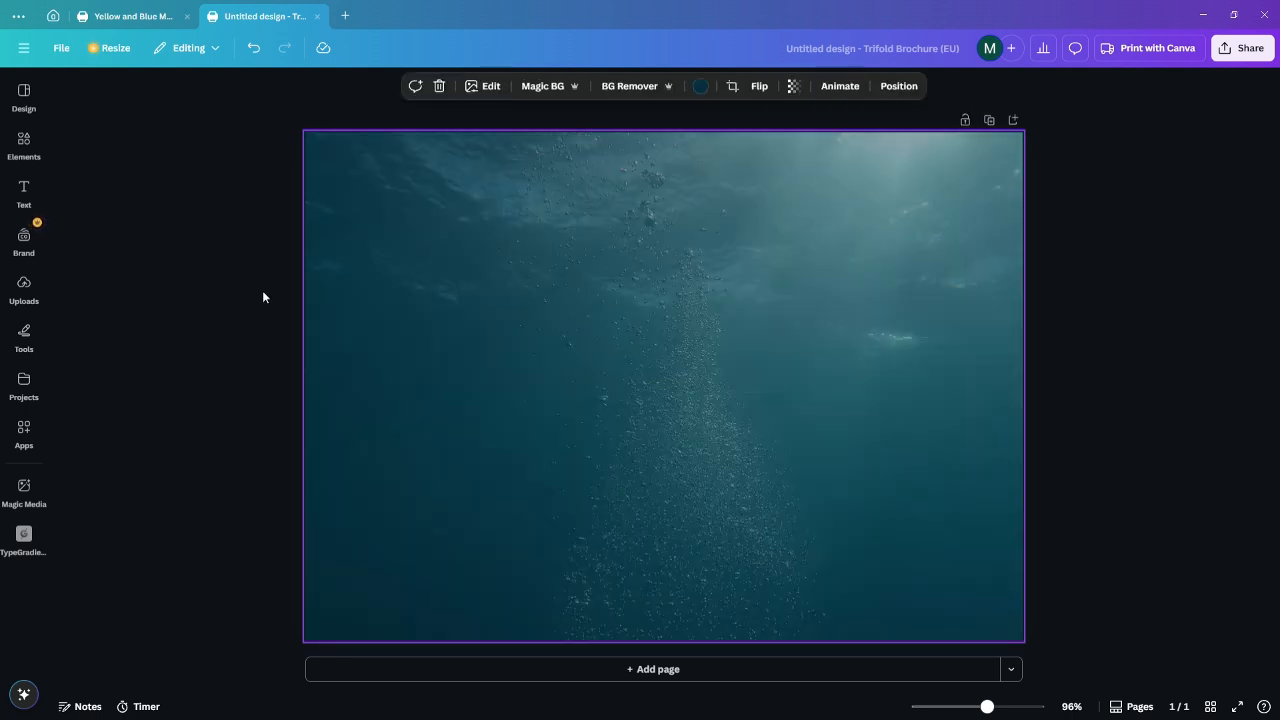
pyautogui.click(237, 271)
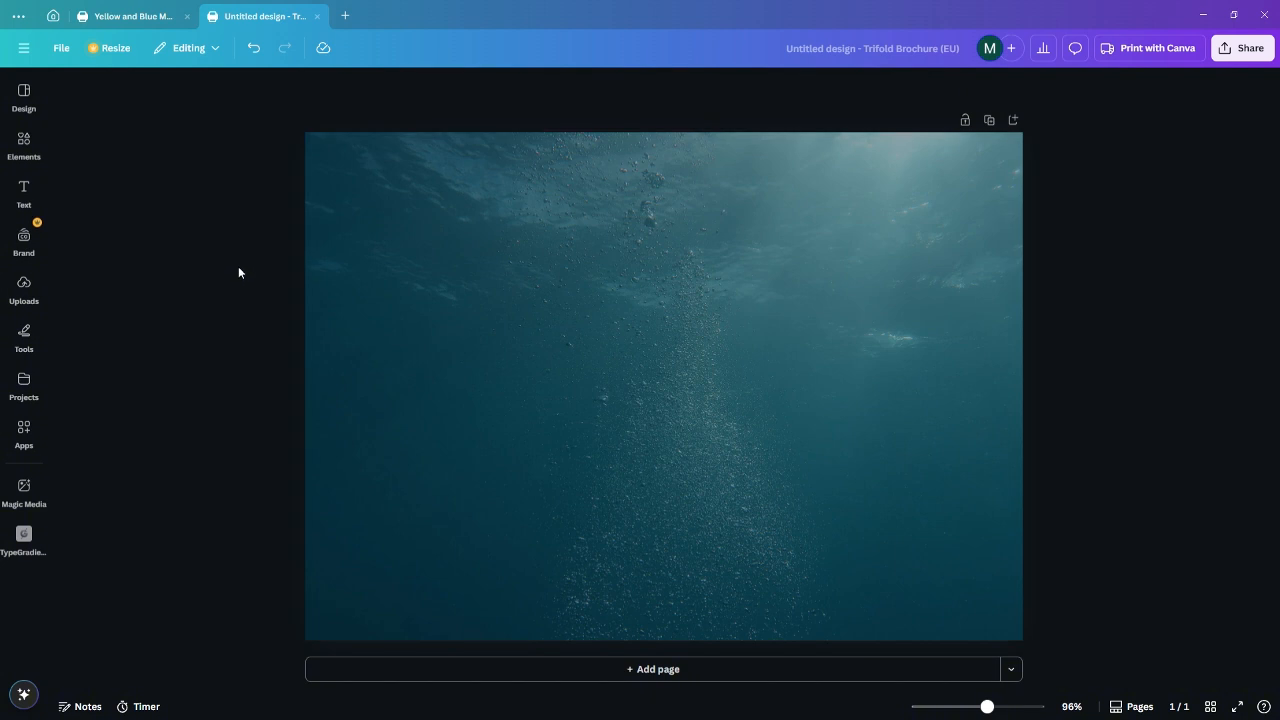
pyautogui.click(645, 267)
pyautogui.click(1120, 218)
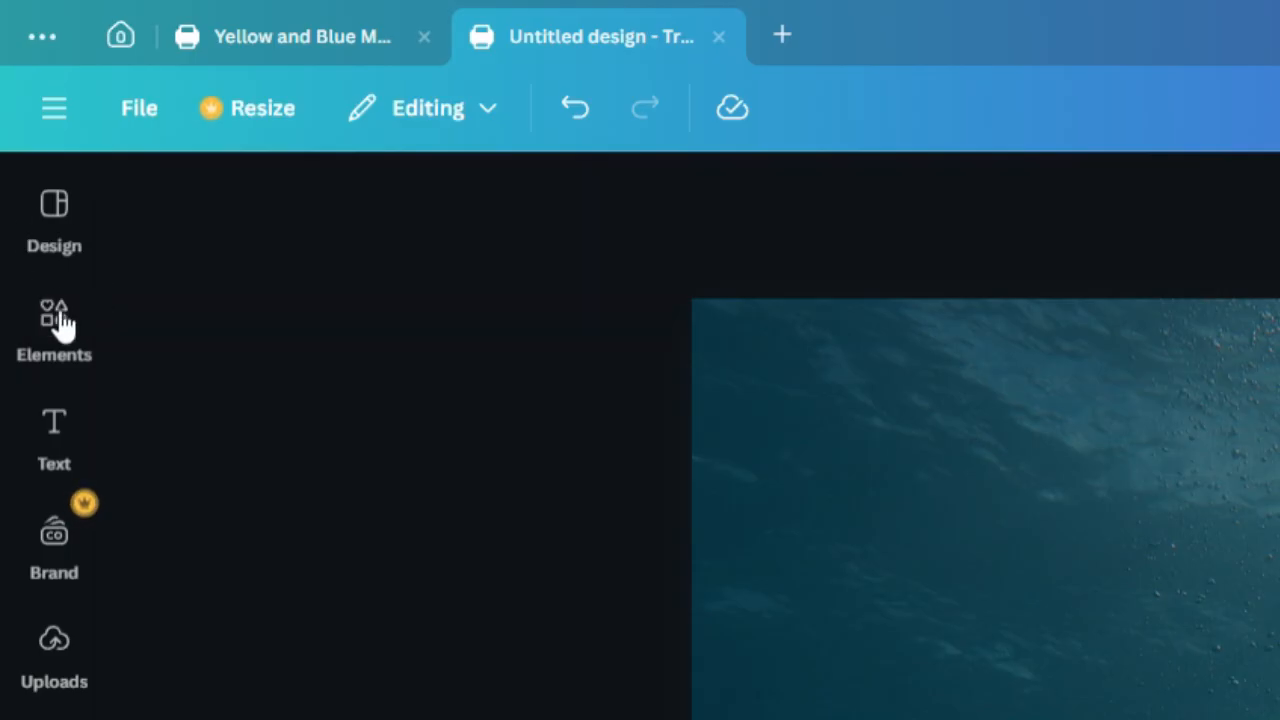
# Find the rectangle shape among the elements and add it to the page
pyautogui.click(56, 318)
pyautogui.click(240, 245)
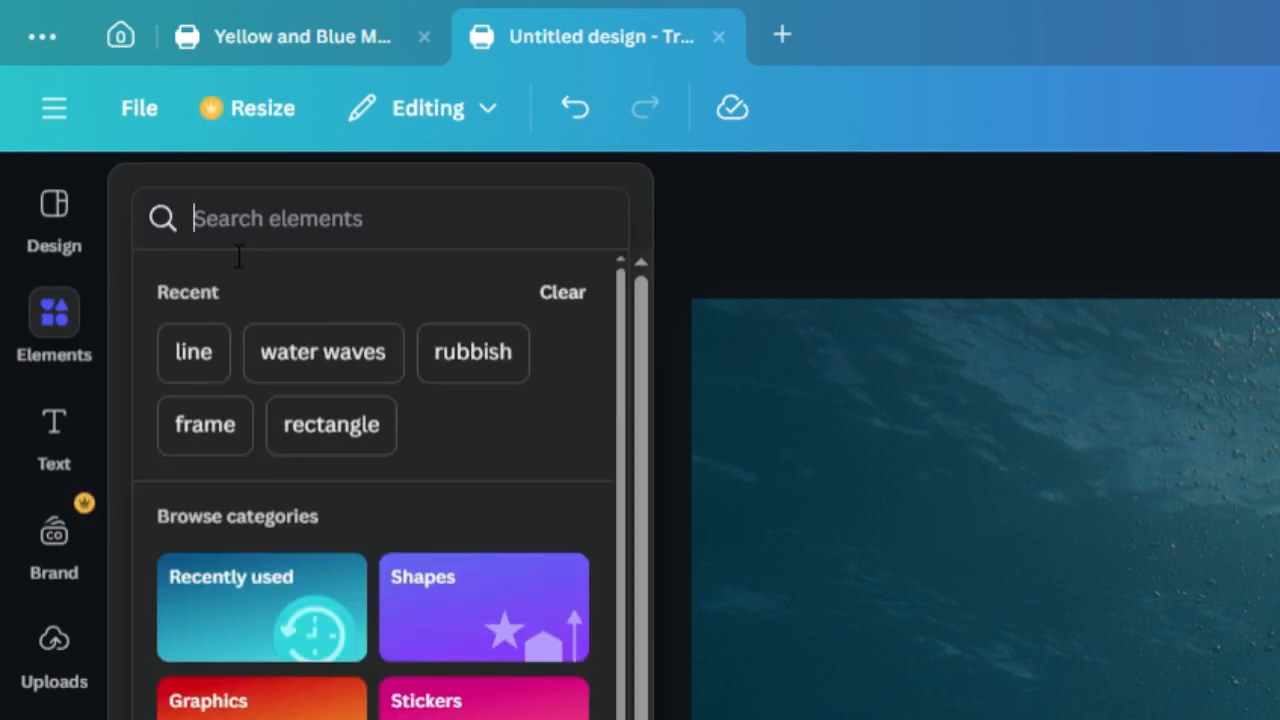
pyautogui.write('rectangle')
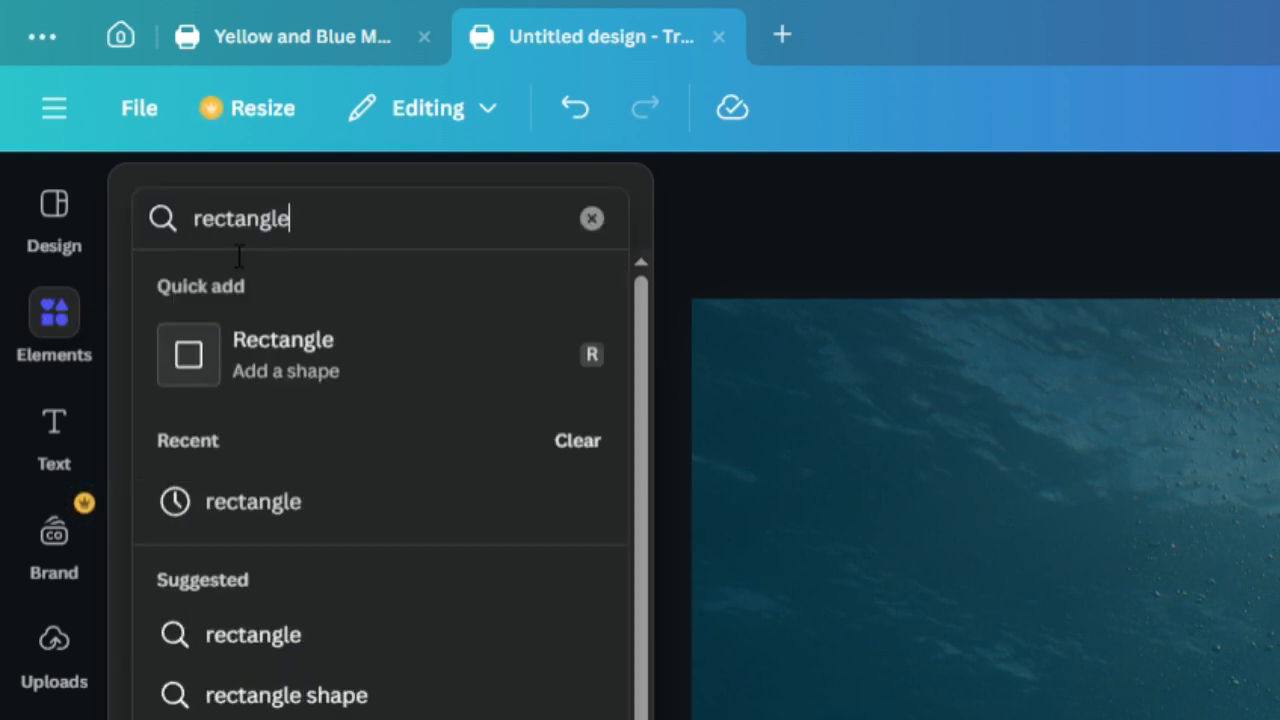
pyautogui.click(326, 382)
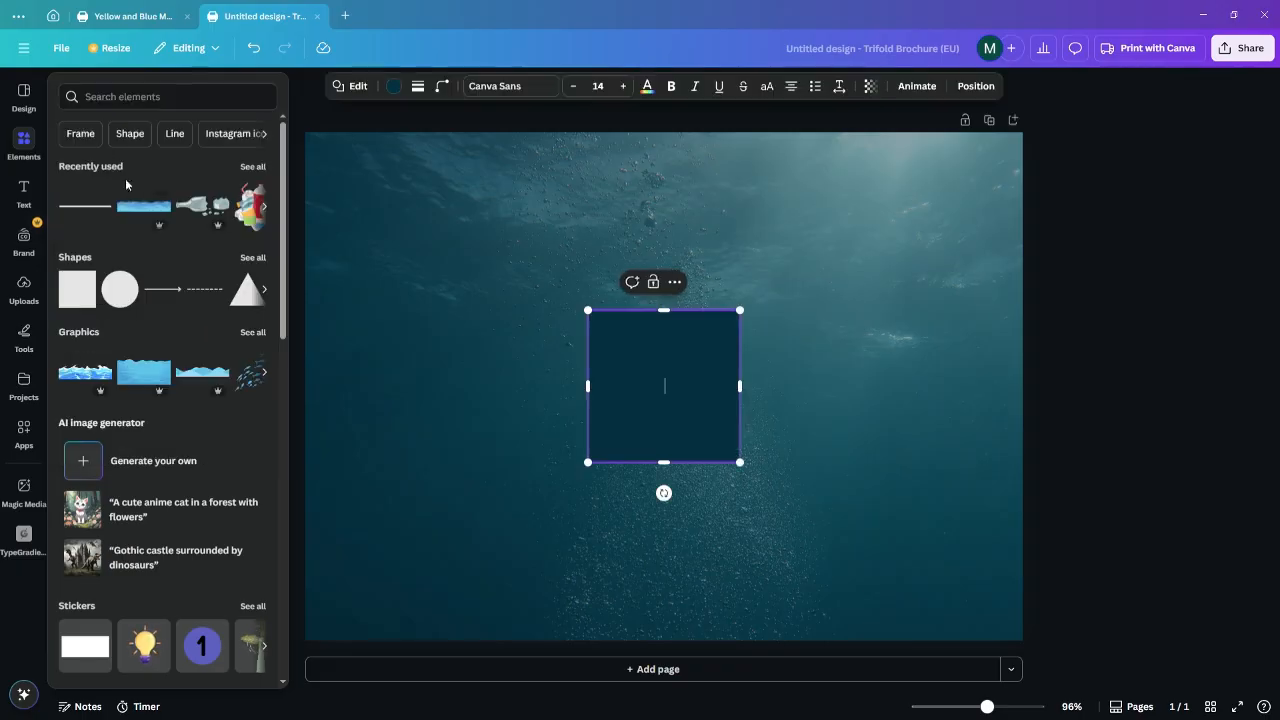
# Stretch the rectangle vertically so it spans the full height of the page
pyautogui.click(548, 273)
pyautogui.click(702, 373)
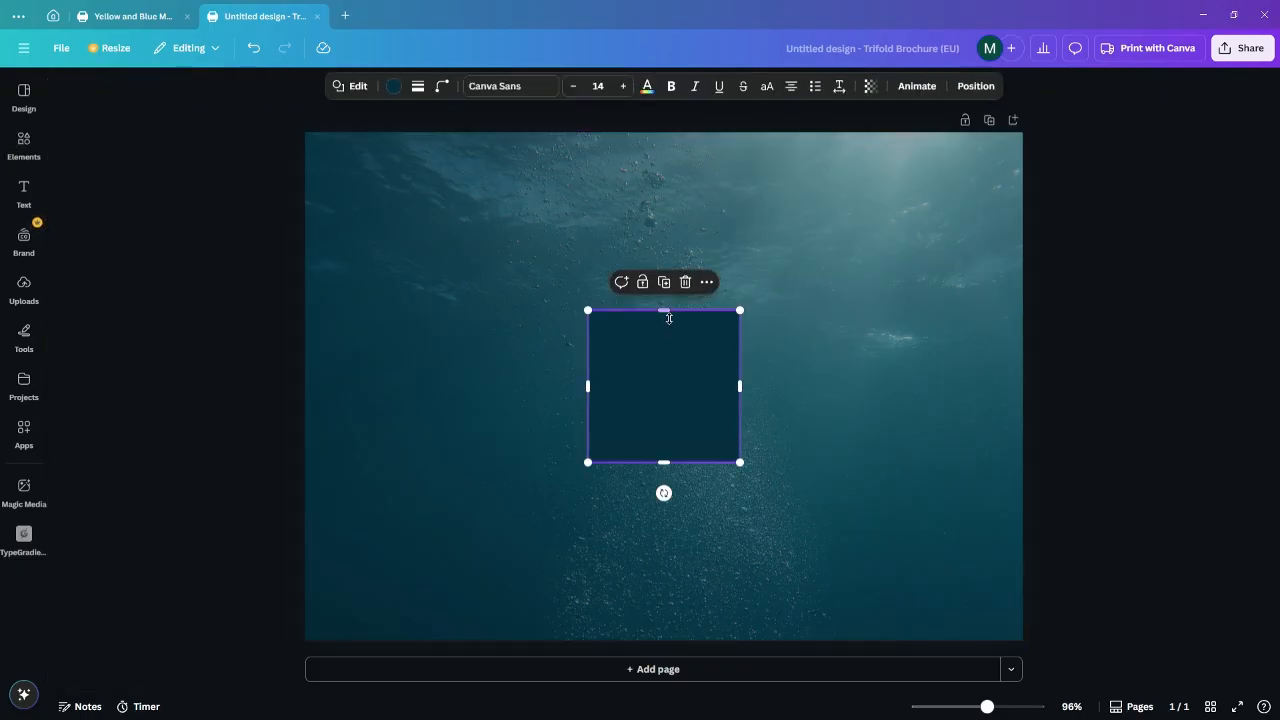
pyautogui.moveTo(669, 318); pyautogui.dragTo(674, 138)
pyautogui.moveTo(672, 466); pyautogui.dragTo(670, 641)
pyautogui.click(780, 406)
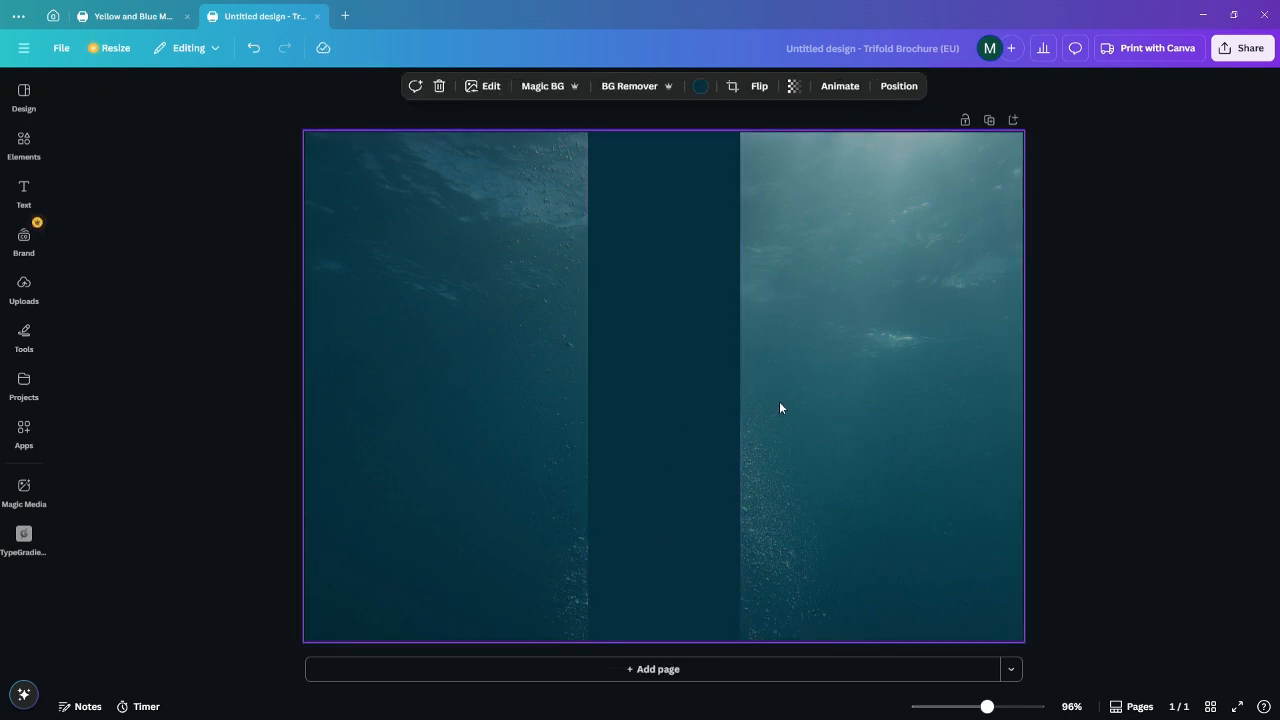
pyautogui.click(702, 335)
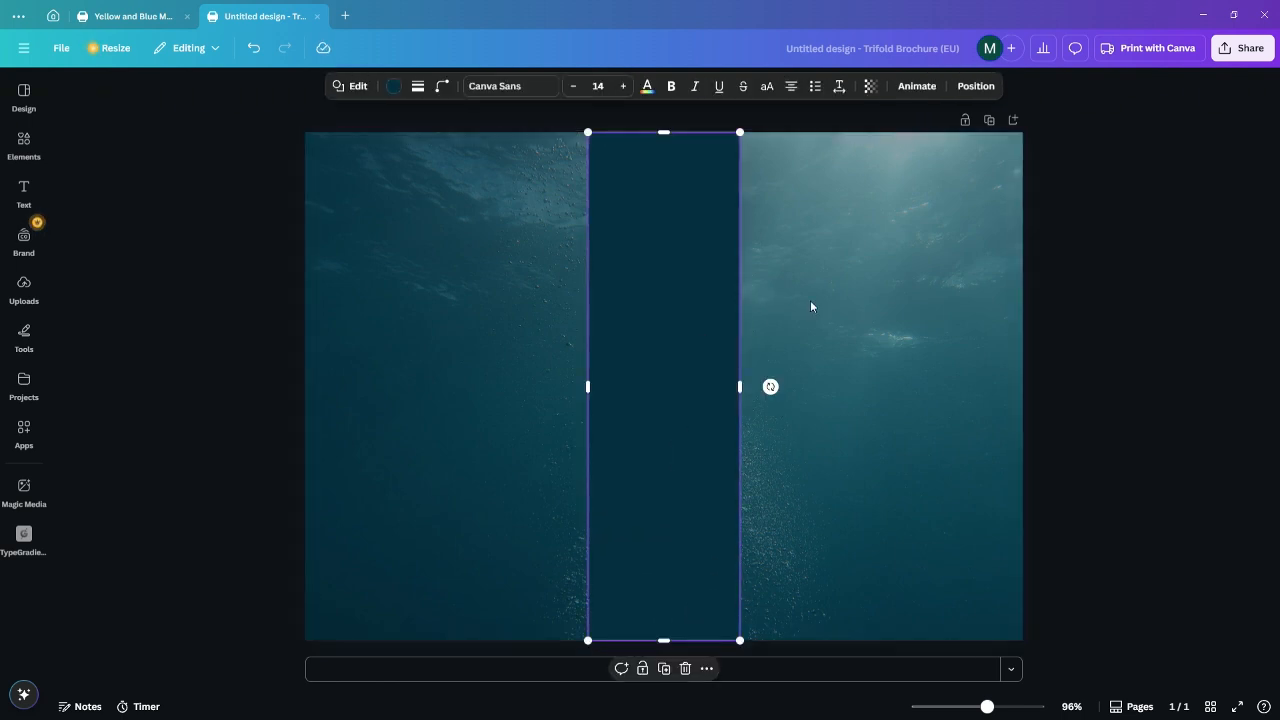
# Widen the rectangle on both sides to about a third of the page and centre it as the middle panel
pyautogui.click(557, 264)
pyautogui.click(711, 257)
pyautogui.moveTo(741, 388); pyautogui.dragTo(795, 391)
pyautogui.moveTo(595, 393); pyautogui.dragTo(560, 399)
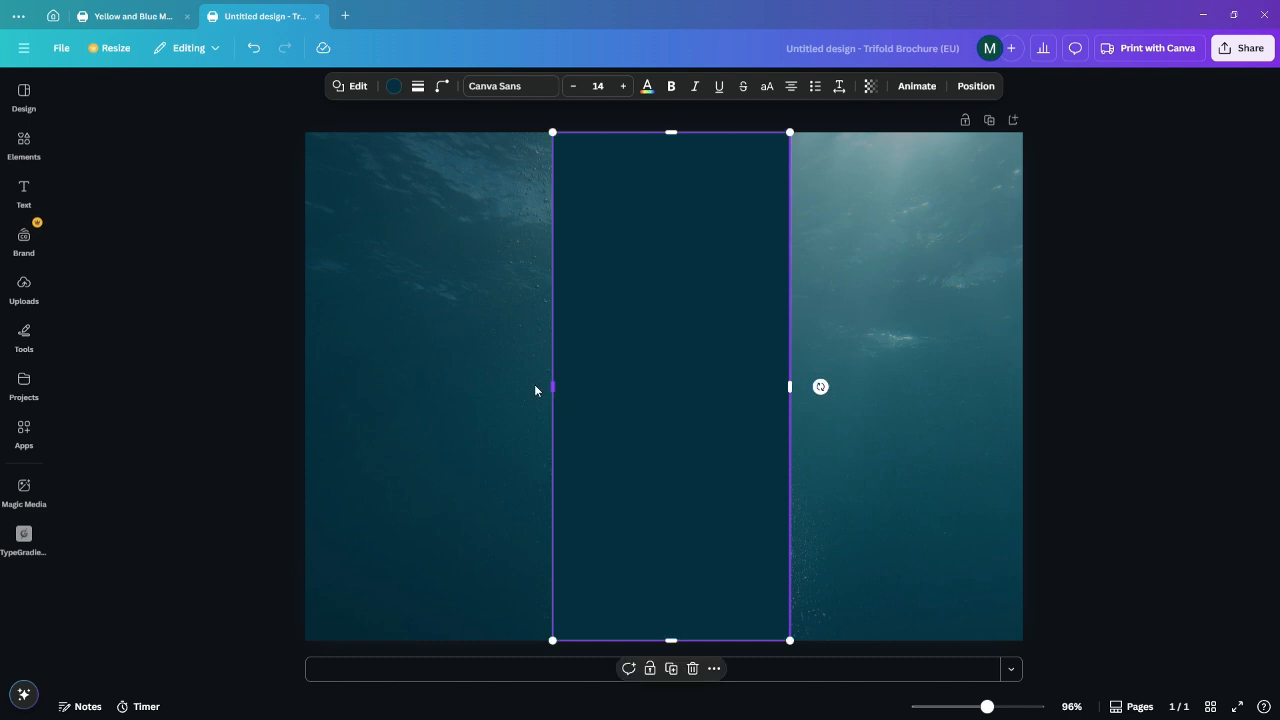
pyautogui.click(535, 385)
pyautogui.moveTo(659, 354); pyautogui.dragTo(651, 354)
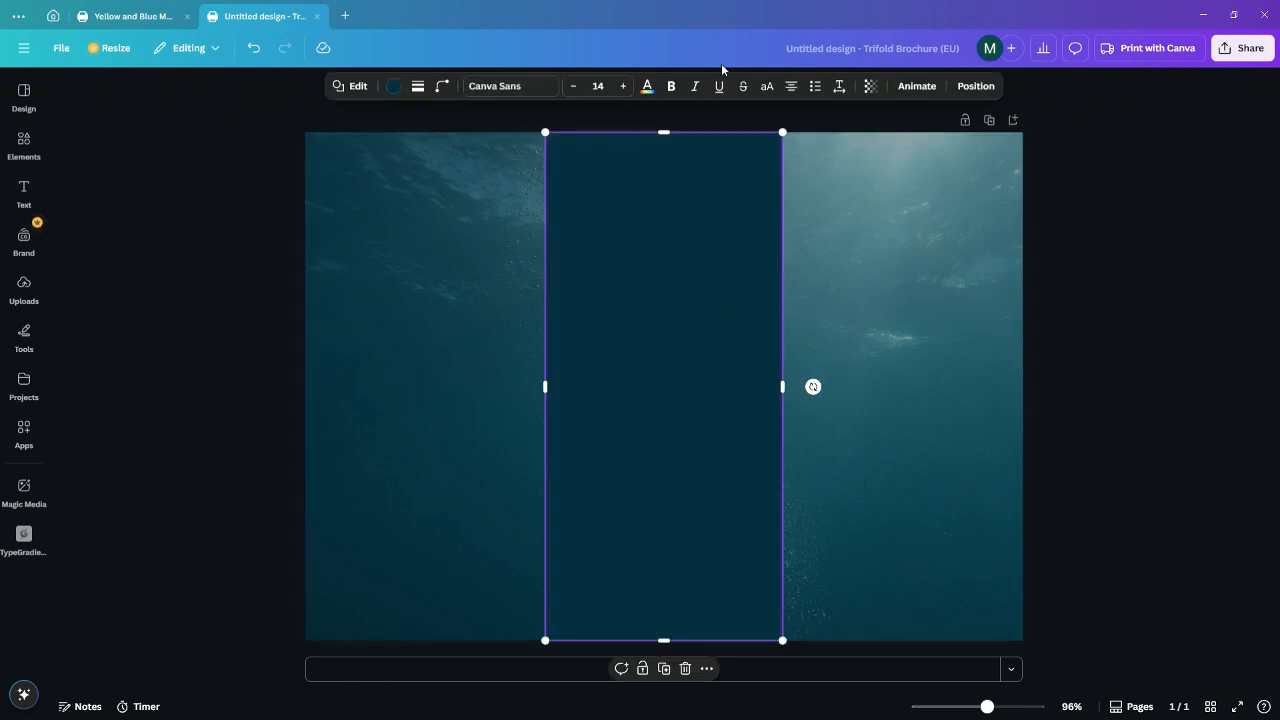
# Fill the middle panel rectangle with the photo colour Gray azure (#5d98a2)
pyautogui.click(394, 86)
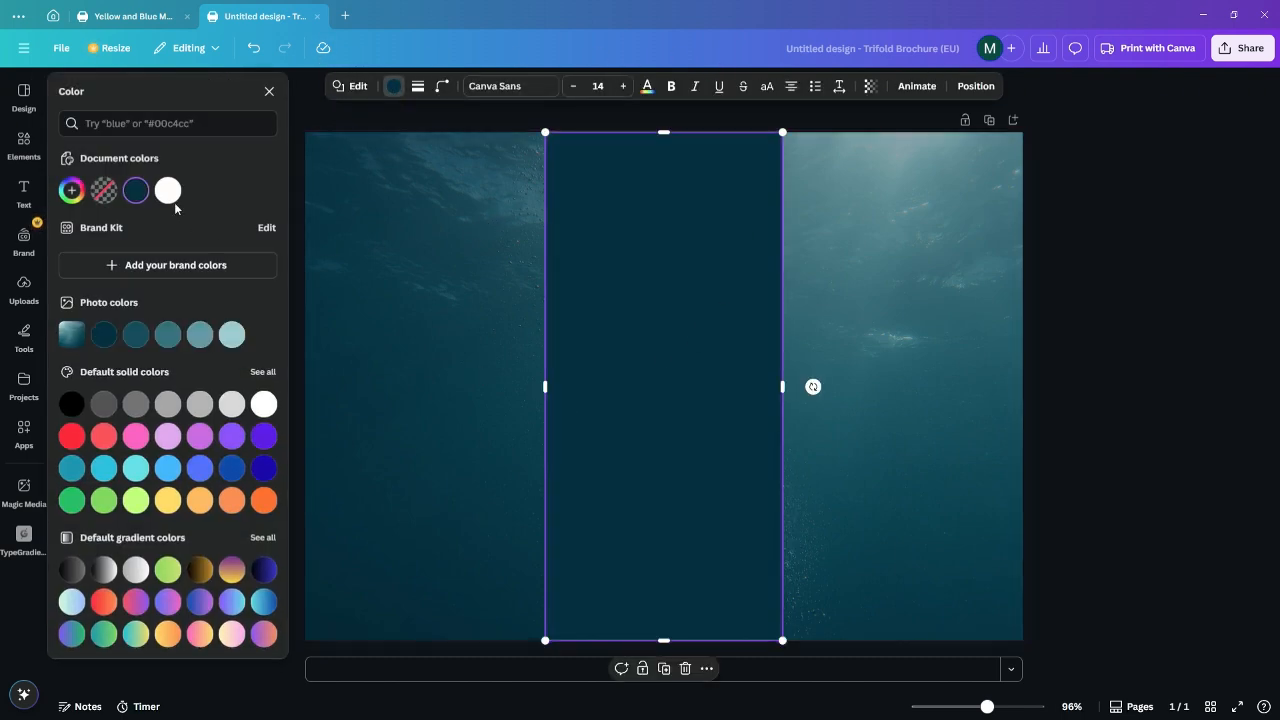
pyautogui.click(231, 334)
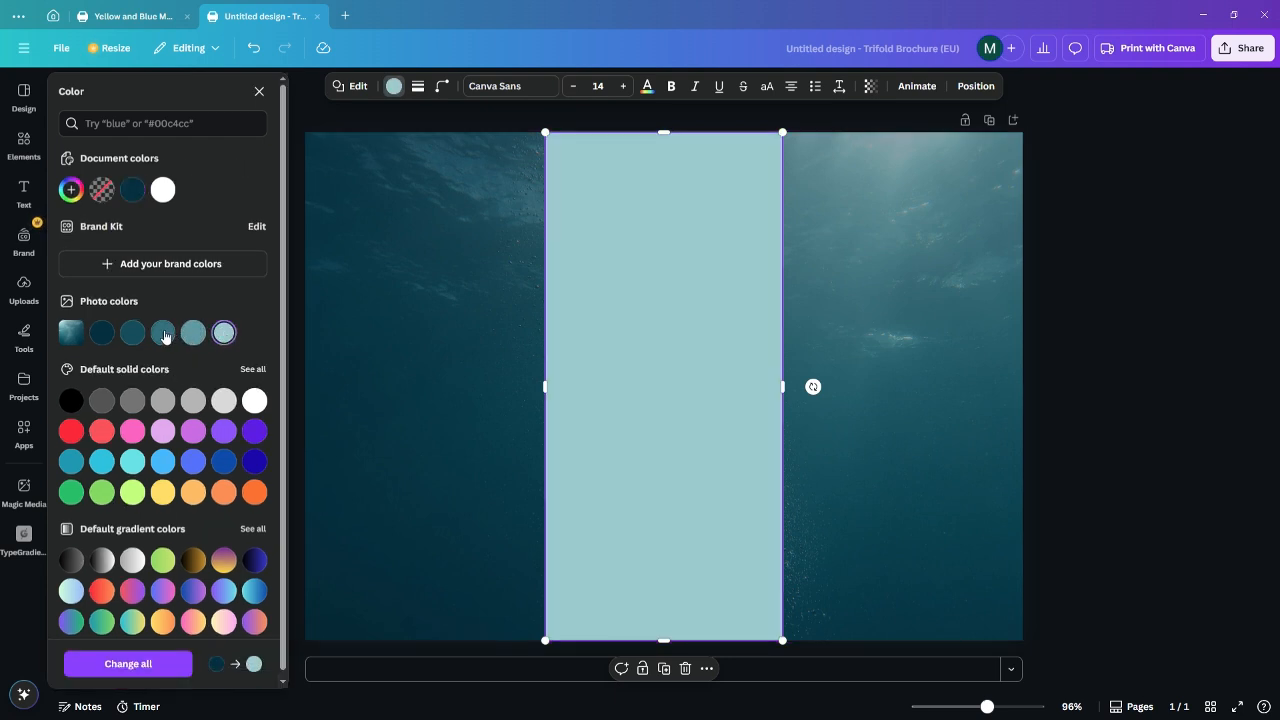
pyautogui.click(165, 334)
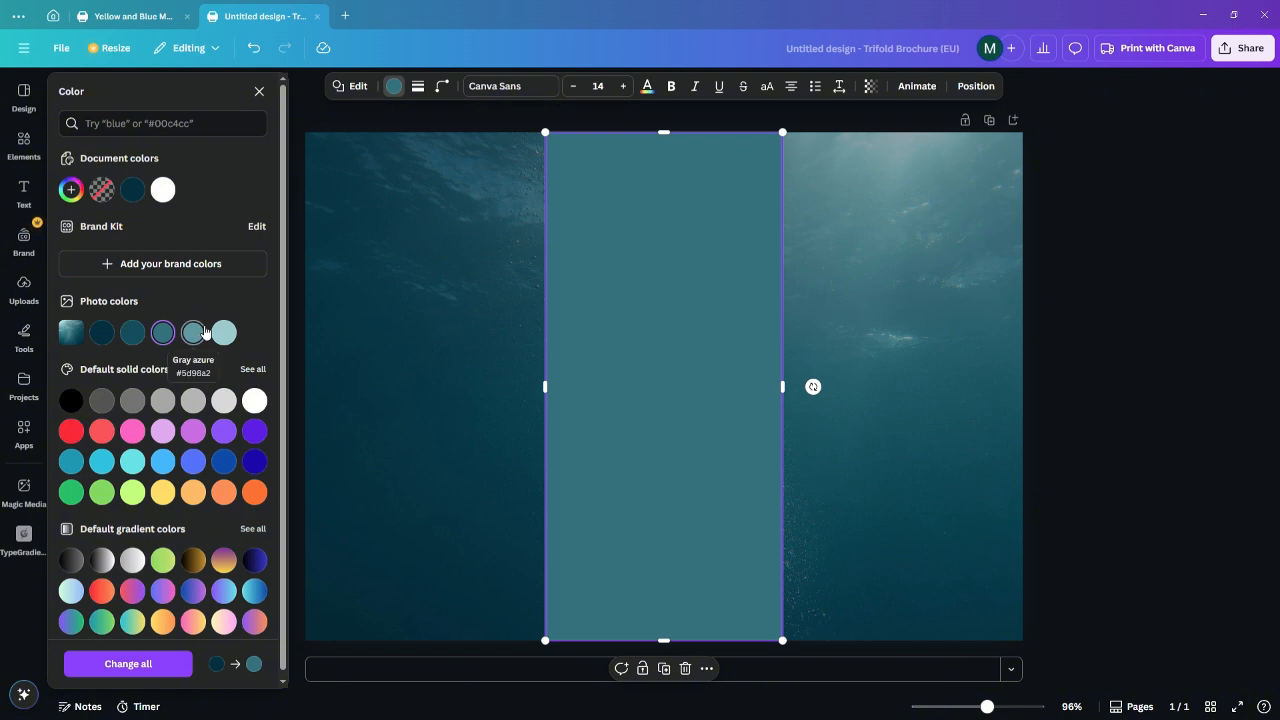
pyautogui.click(203, 333)
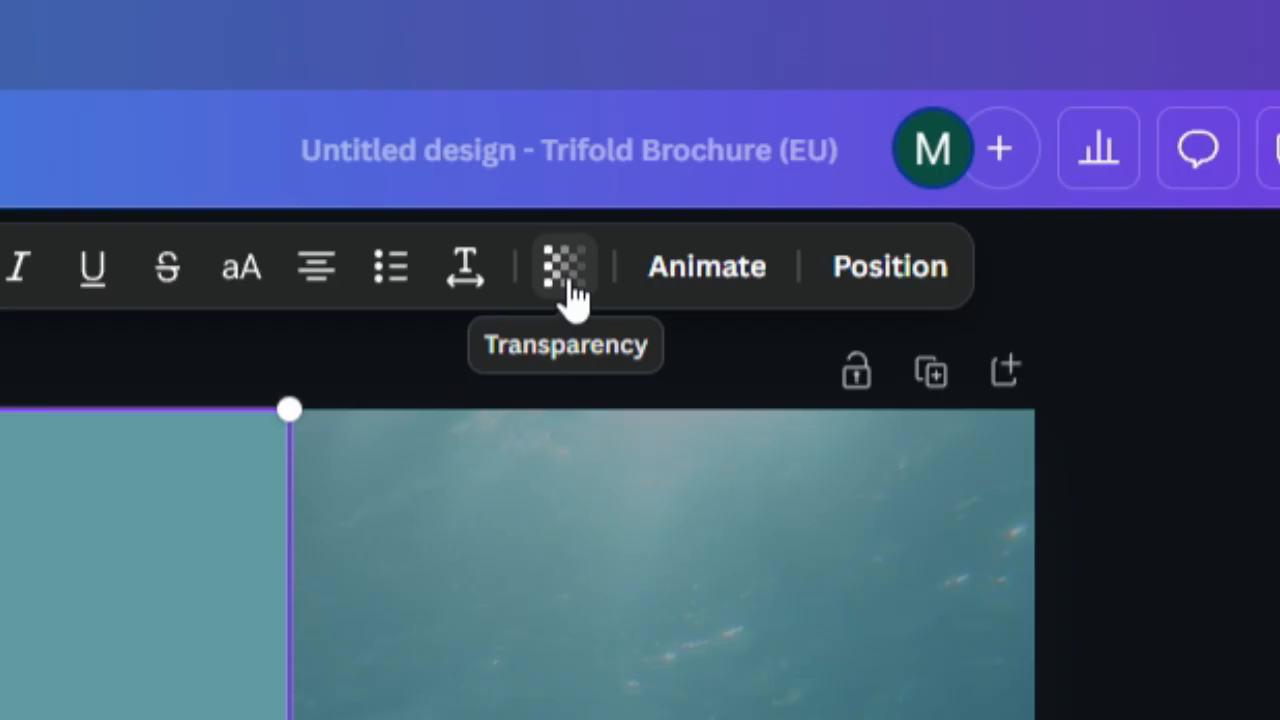
# Set the middle panel rectangle's transparency to 43
pyautogui.click(572, 290)
pyautogui.moveTo(676, 440); pyautogui.dragTo(500, 462)
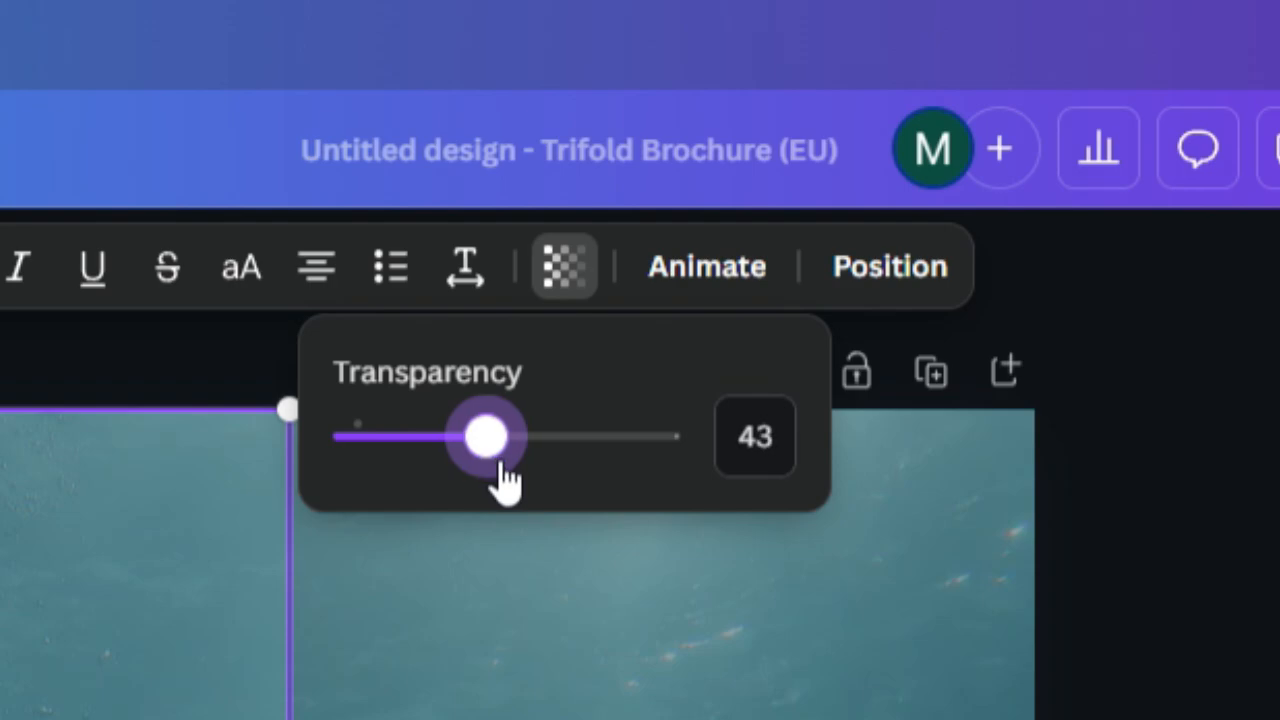
pyautogui.click(640, 600)
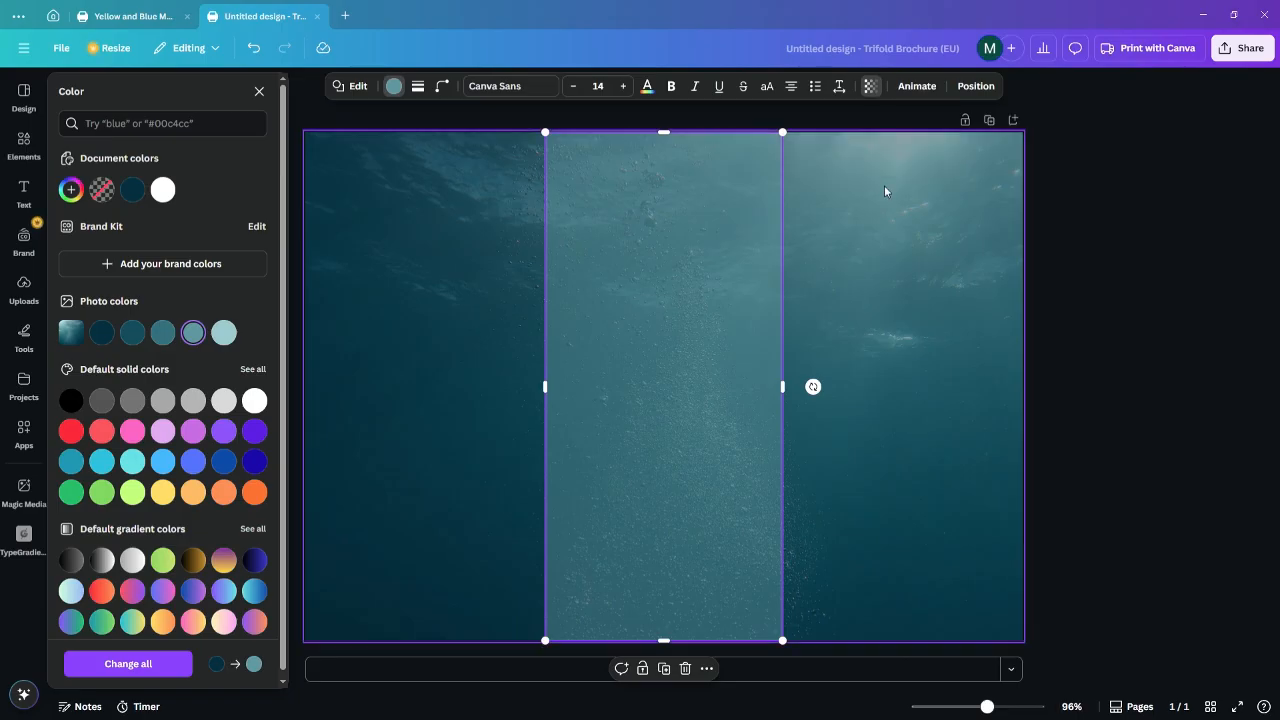
pyautogui.click(630, 585)
pyautogui.click(1213, 619)
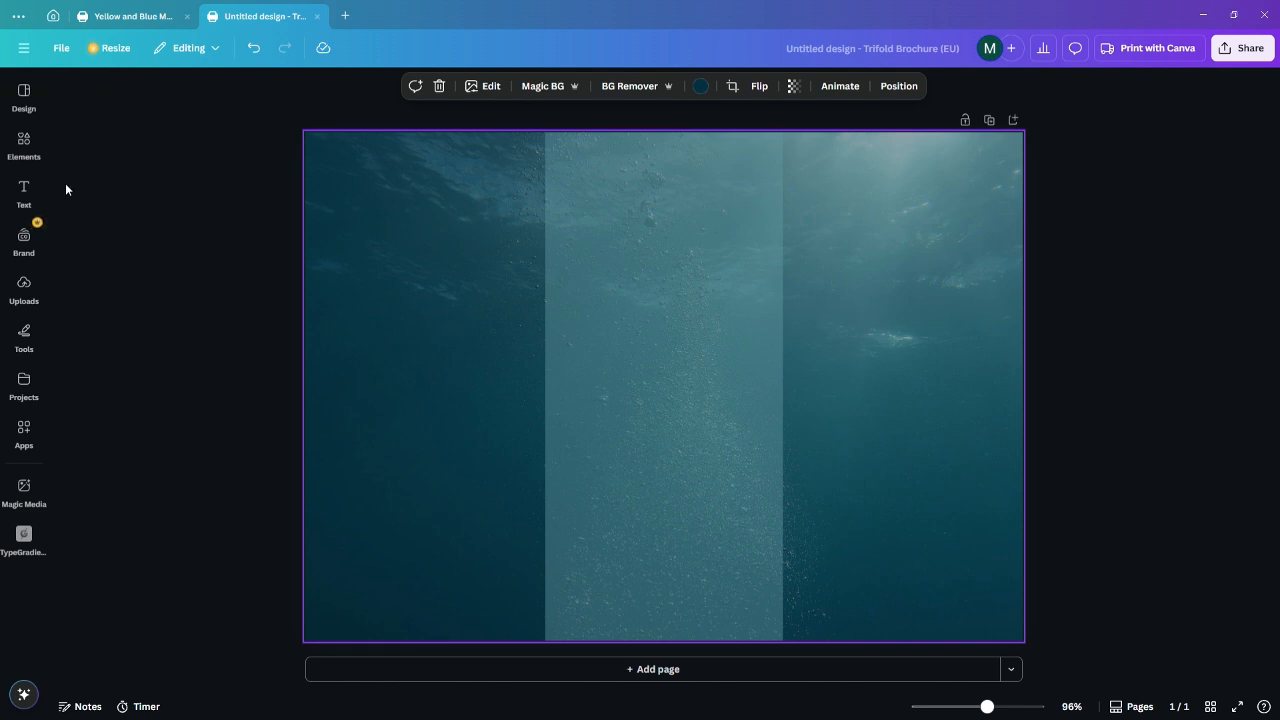
# Add a text box reading CLEAN SWEEP and place it near the top of the left brochure panel
pyautogui.click(29, 203)
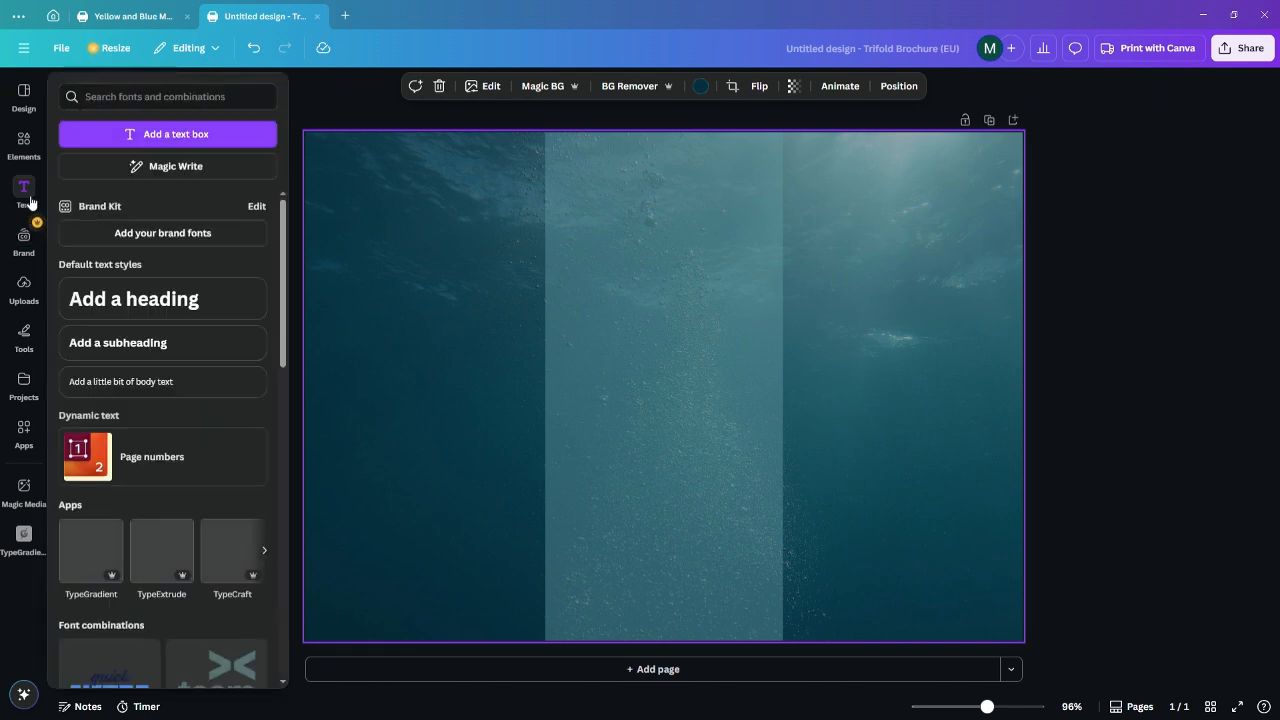
pyautogui.click(150, 134)
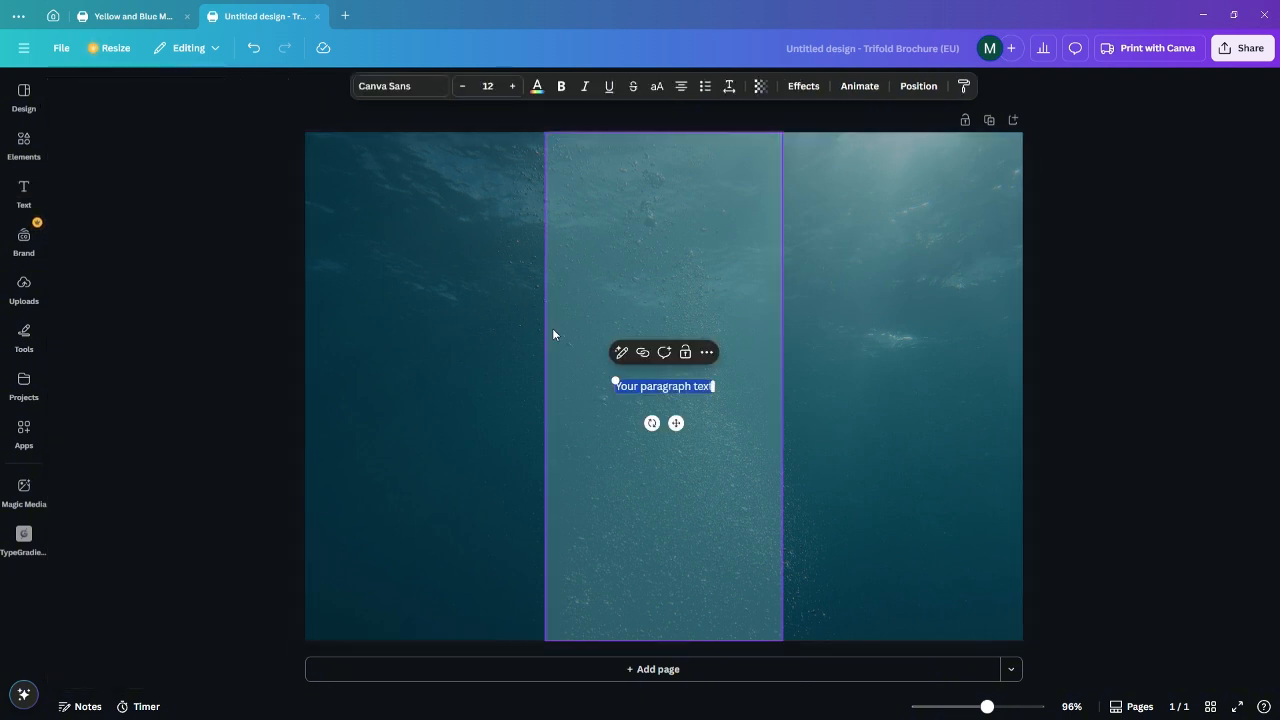
pyautogui.write('C')
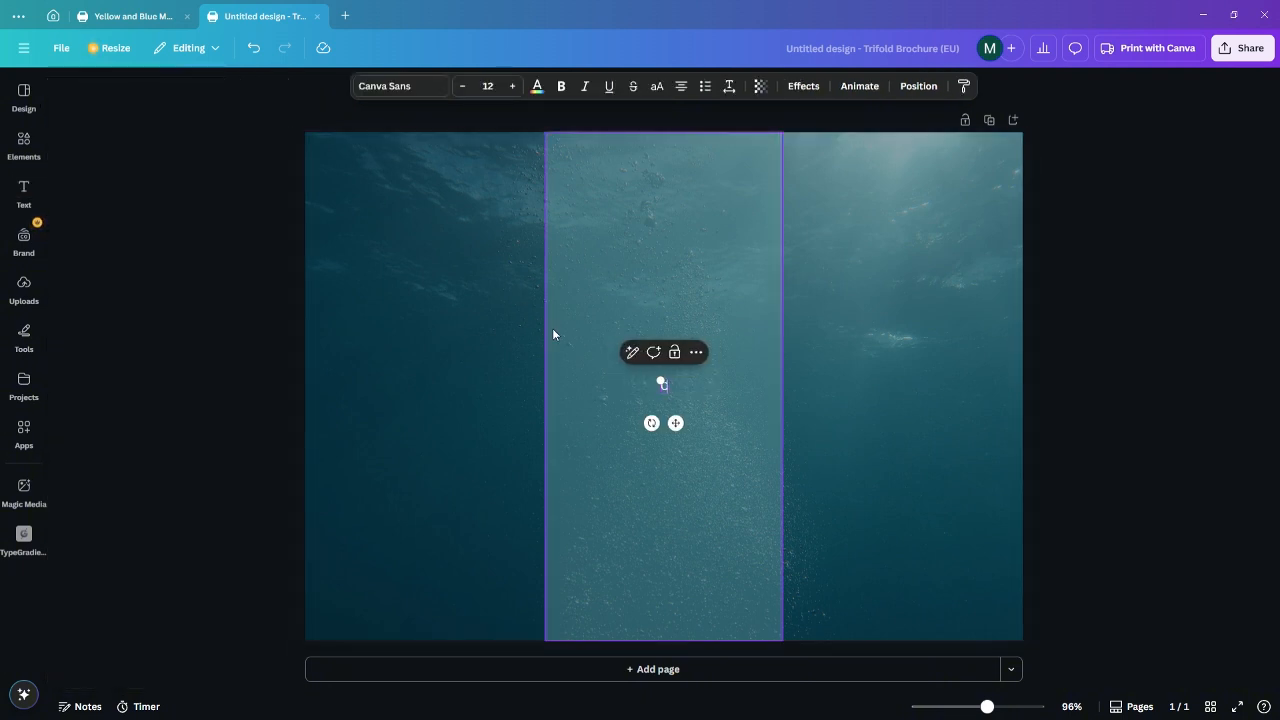
pyautogui.write('LEAN SWEEP')
pyautogui.moveTo(675, 422); pyautogui.dragTo(425, 219)
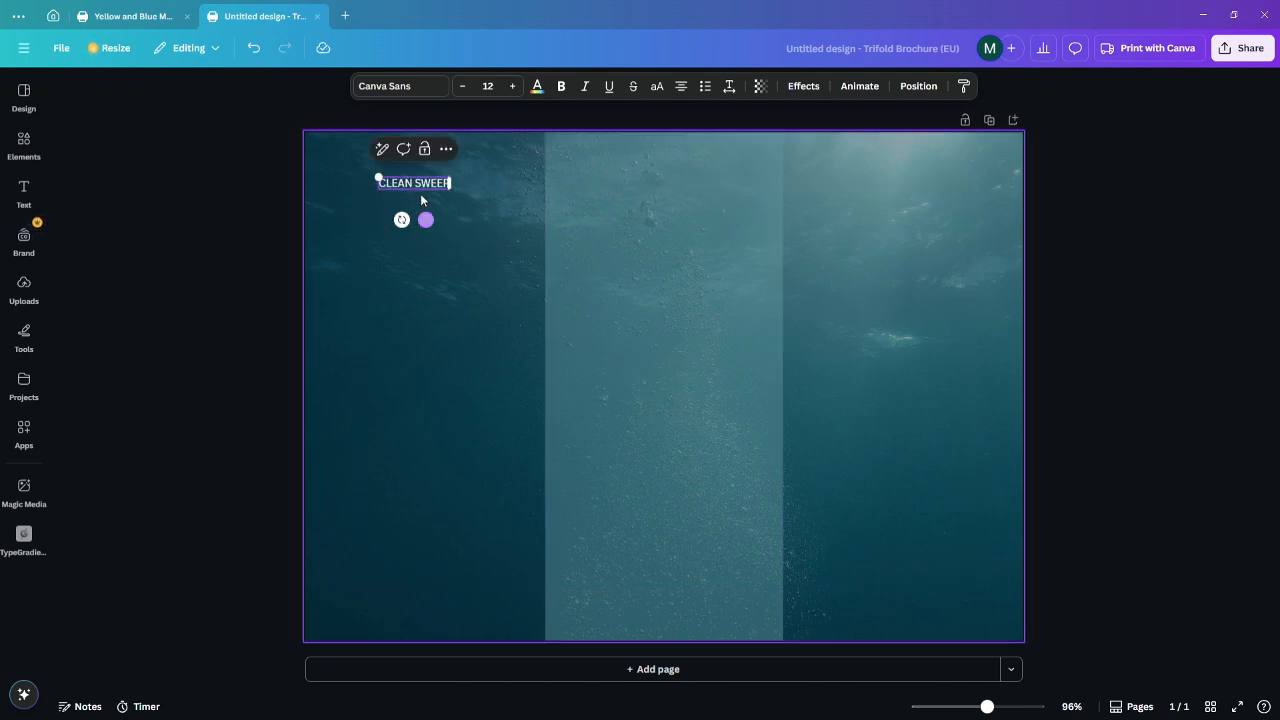
pyautogui.click(306, 192)
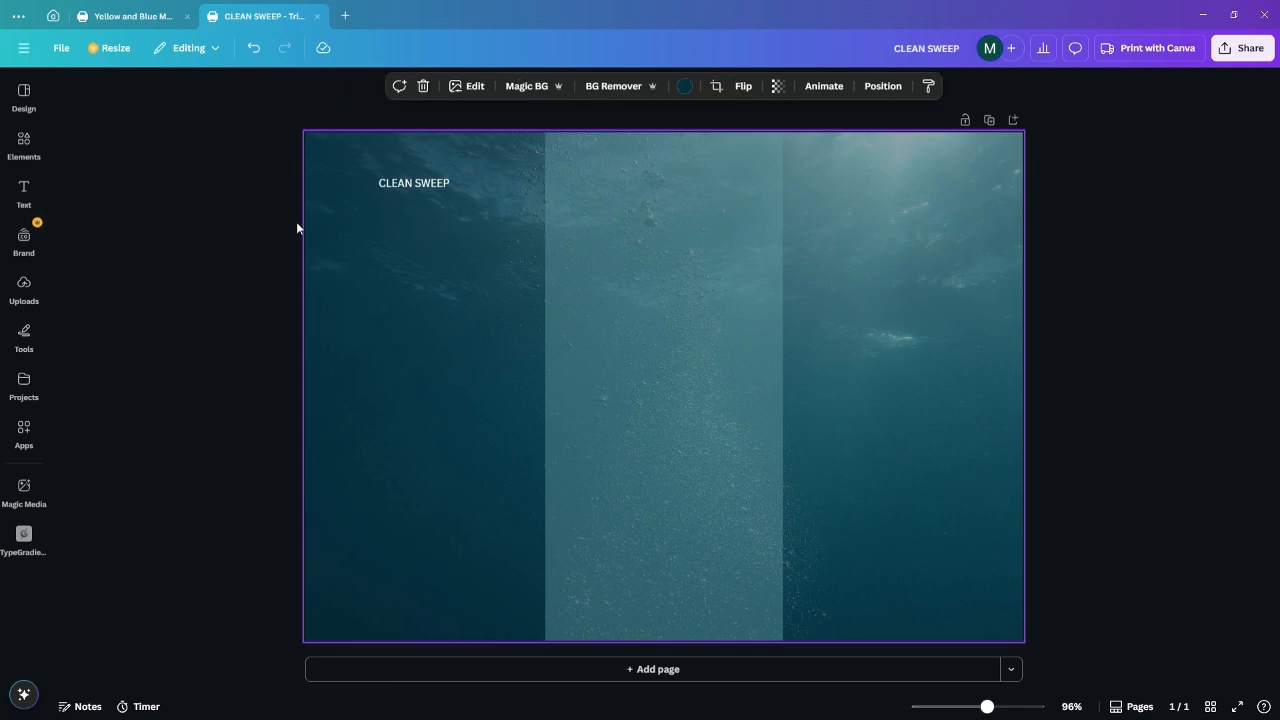
# Set the font size of the CLEAN SWEEP text to 13
pyautogui.click(430, 185)
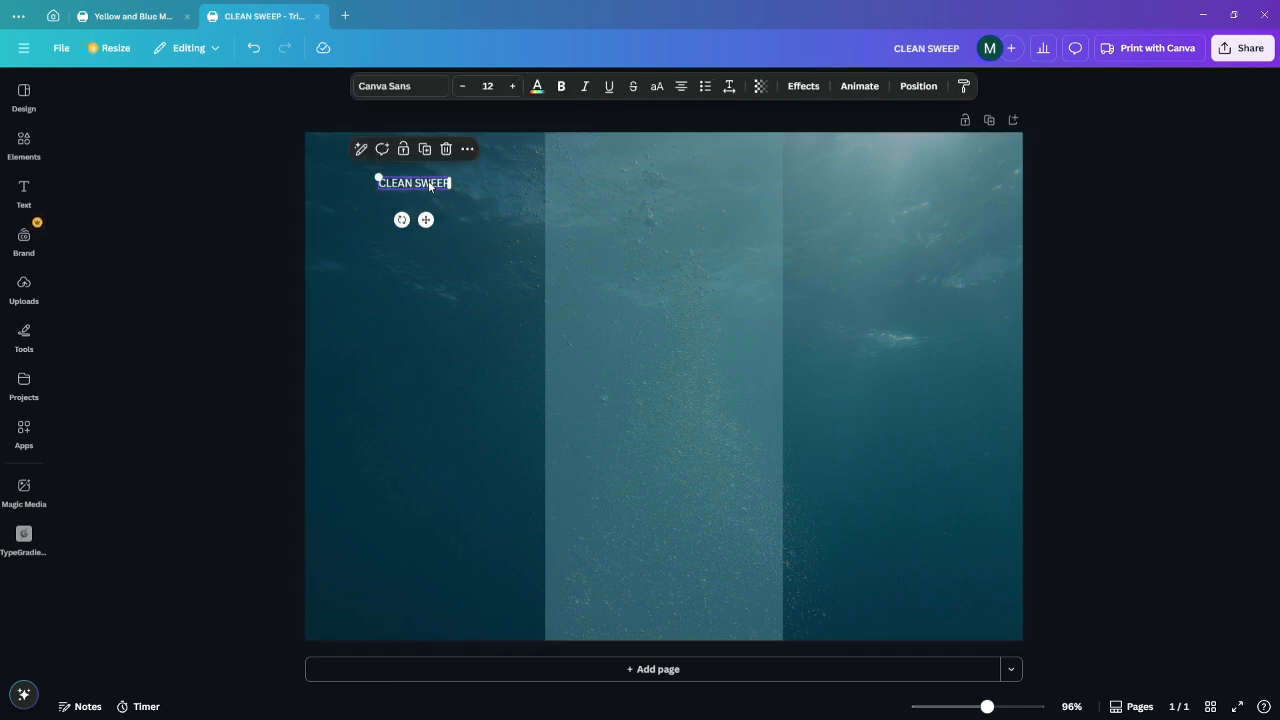
pyautogui.click(513, 88)
pyautogui.click(513, 88)
pyautogui.click(513, 88)
pyautogui.click(513, 88)
pyautogui.click(513, 88)
pyautogui.click(462, 87)
pyautogui.click(462, 87)
pyautogui.click(462, 87)
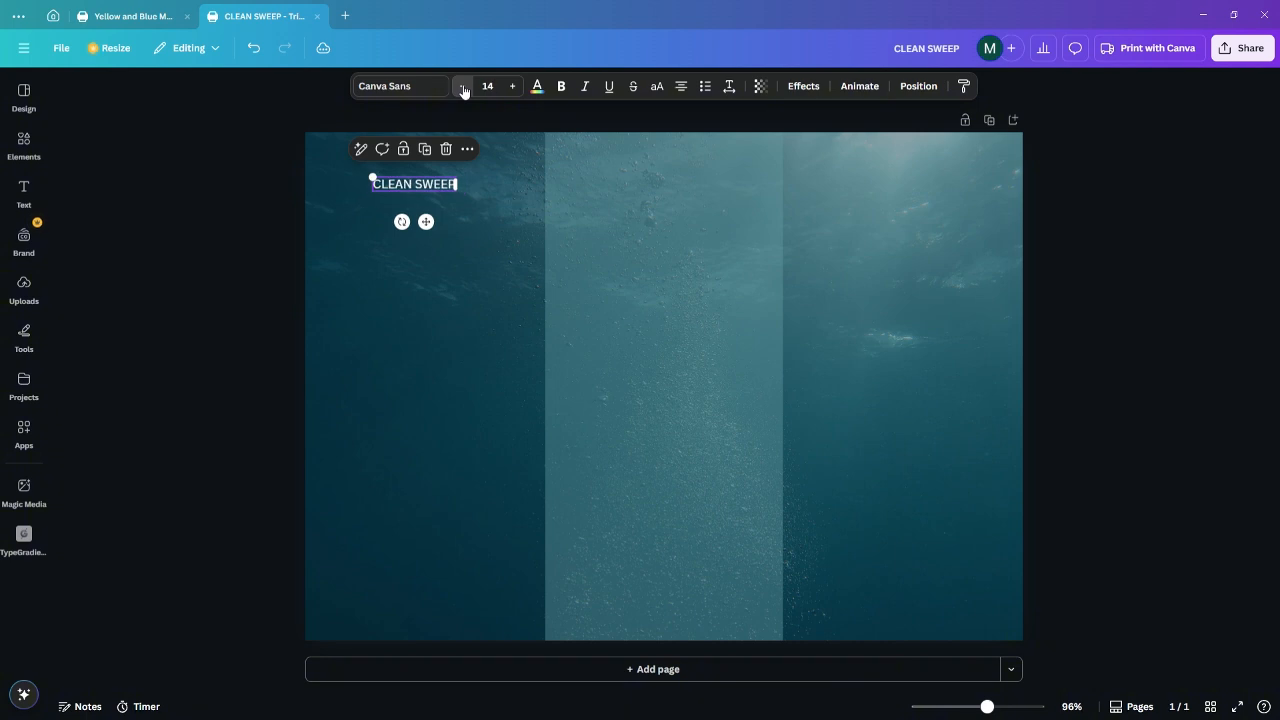
pyautogui.click(463, 89)
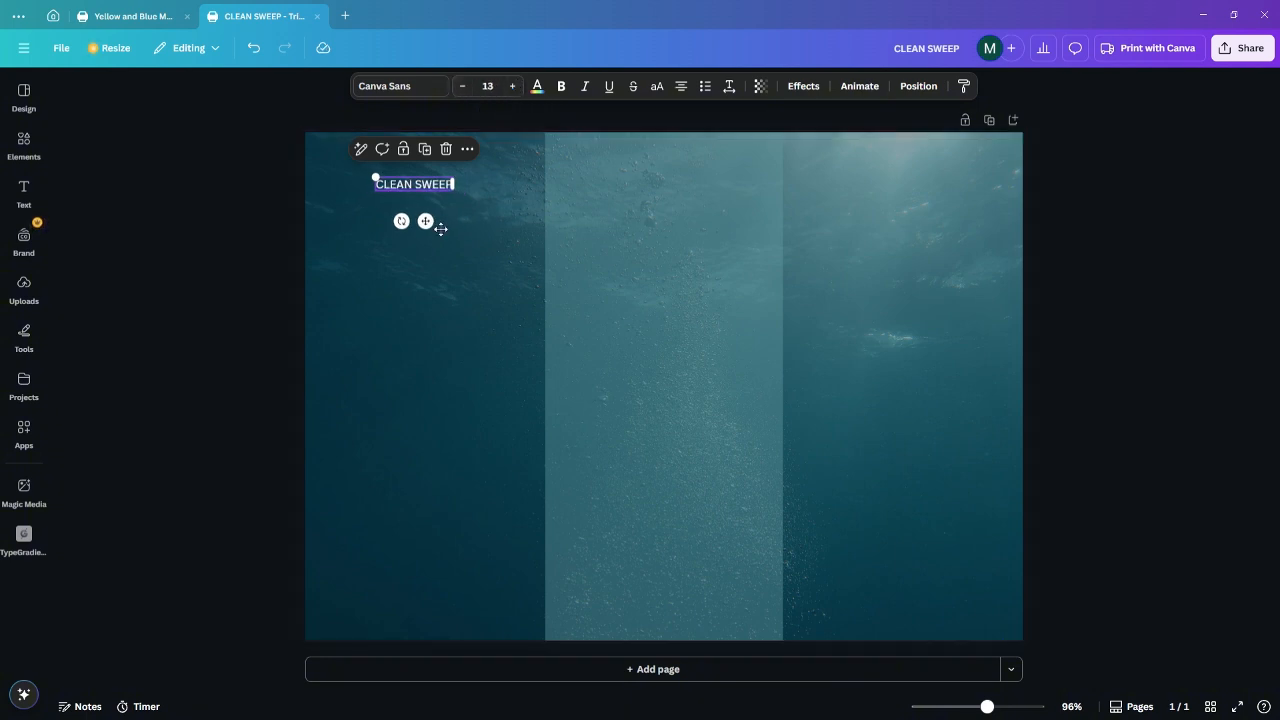
# Shift the CLEAN SWEEP text toward the left panel's inner edge and enlarge it to about size 33.3 across the panel
pyautogui.moveTo(440, 228); pyautogui.dragTo(514, 224)
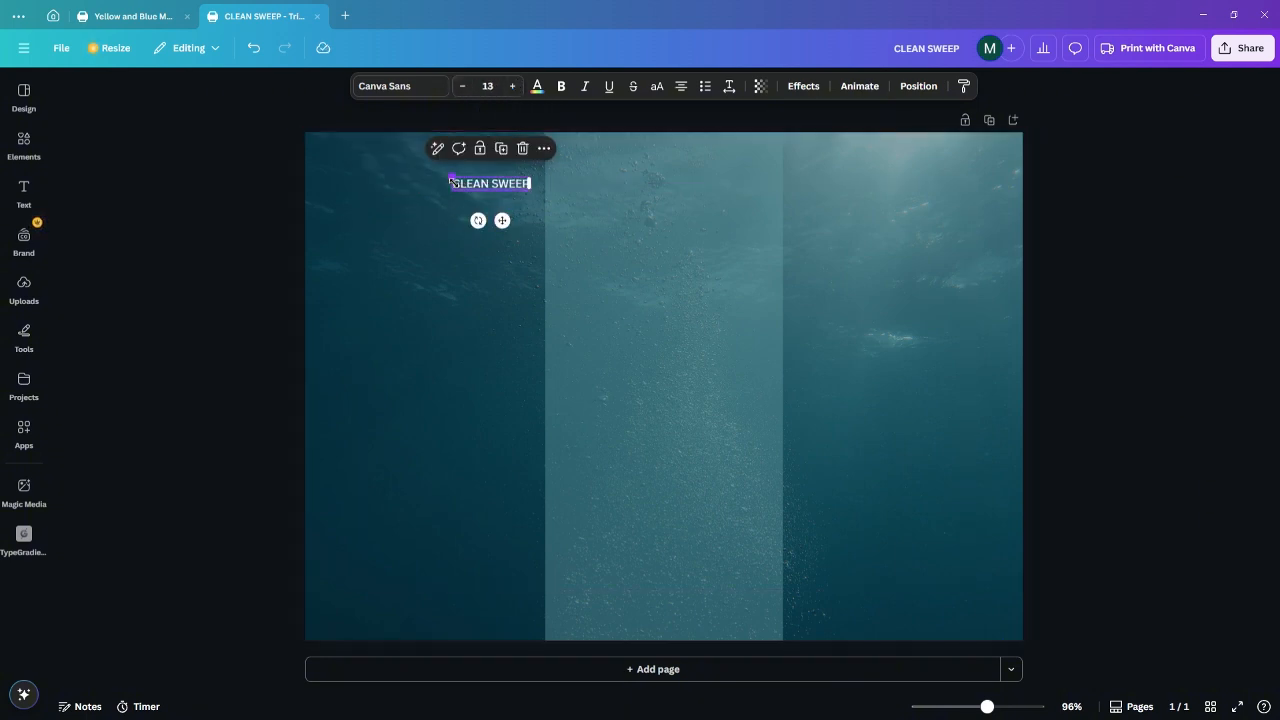
pyautogui.moveTo(452, 178); pyautogui.dragTo(334, 174)
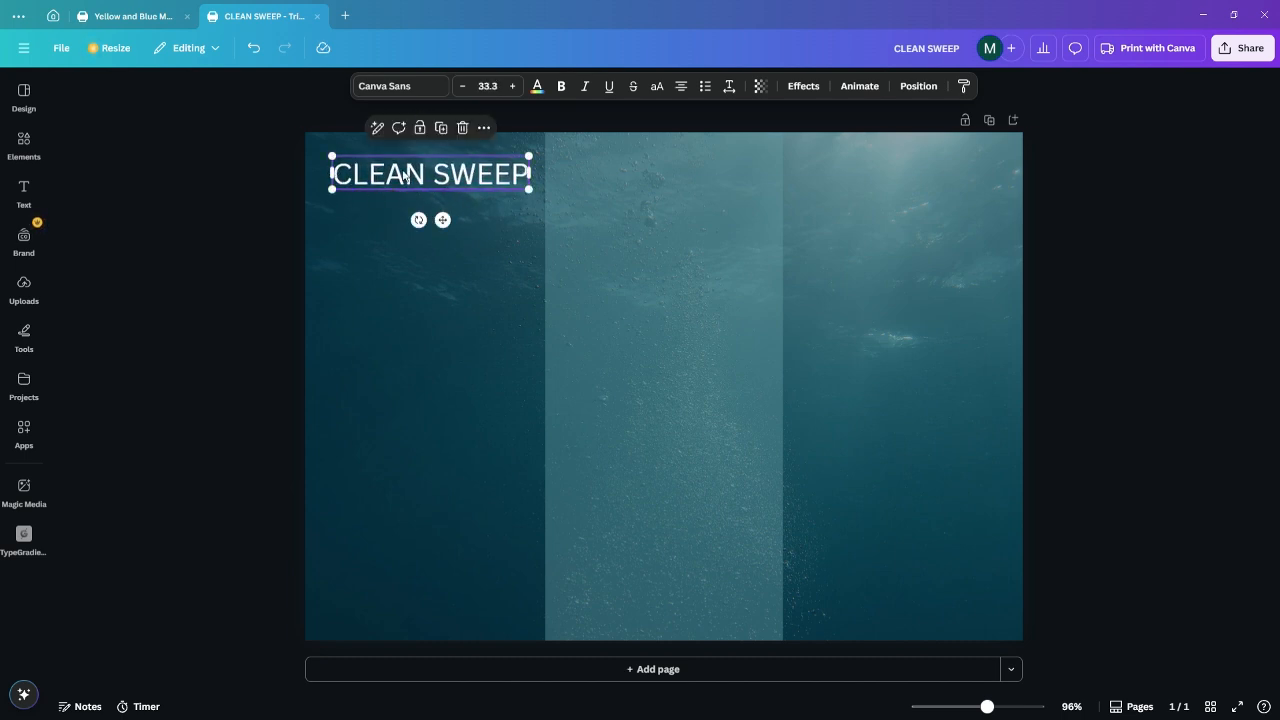
# Nudge the CLEAN SWEEP text down slightly and enlarge it to size 35 across the left panel
pyautogui.click(437, 196)
pyautogui.moveTo(417, 184); pyautogui.dragTo(431, 191)
pyautogui.moveTo(342, 165); pyautogui.dragTo(332, 159)
pyautogui.click(340, 244)
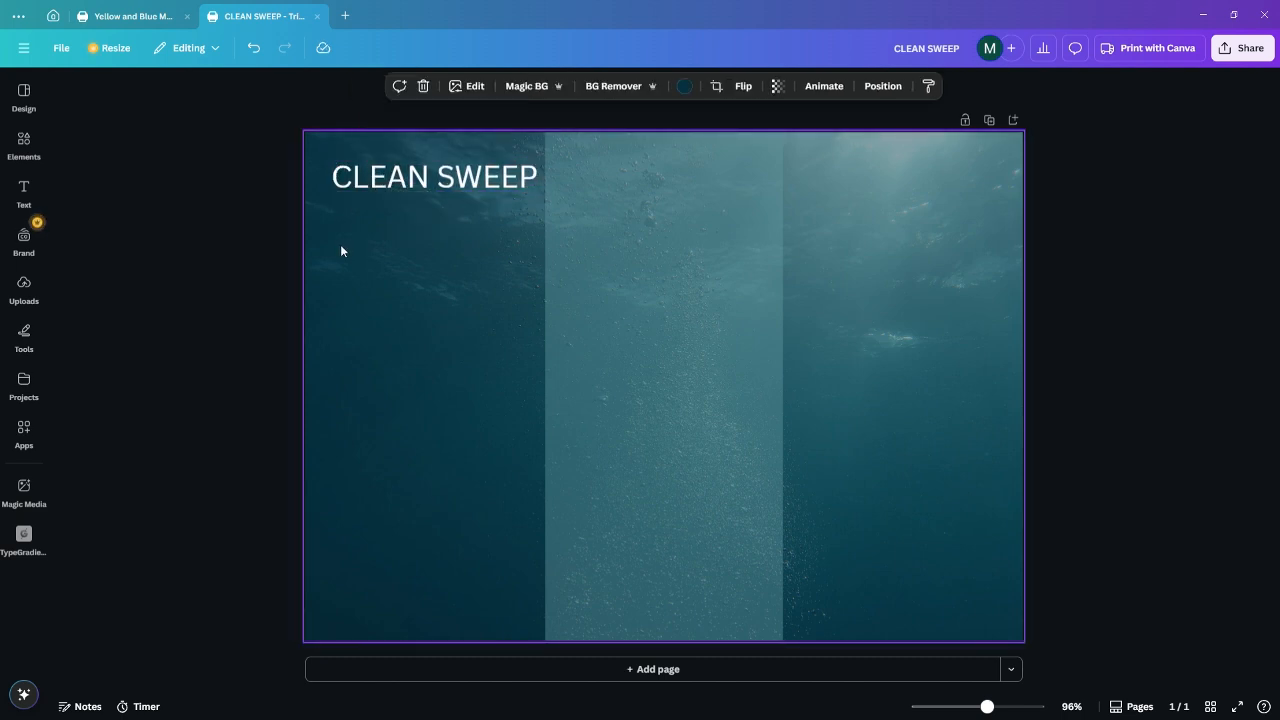
# Set the CLEAN SWEEP heading in League Spartan at about size 70.7, wrapped onto two lines
pyautogui.click(393, 185)
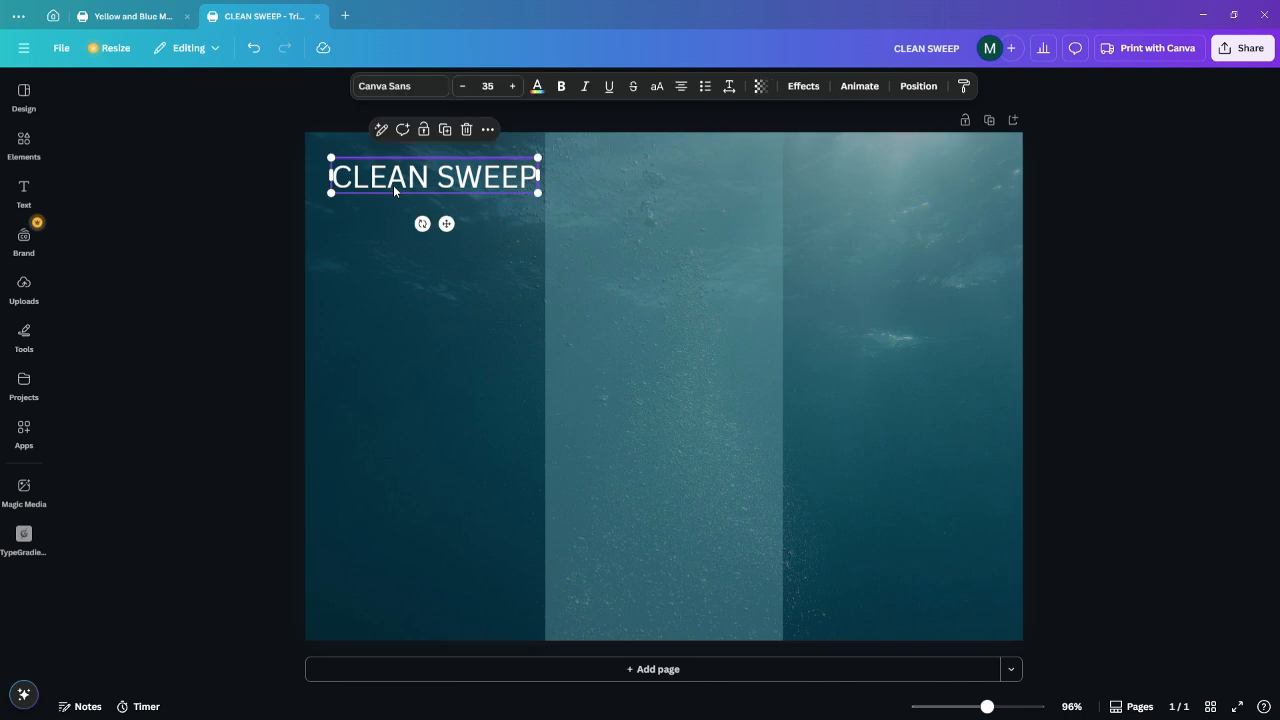
pyautogui.click(381, 90)
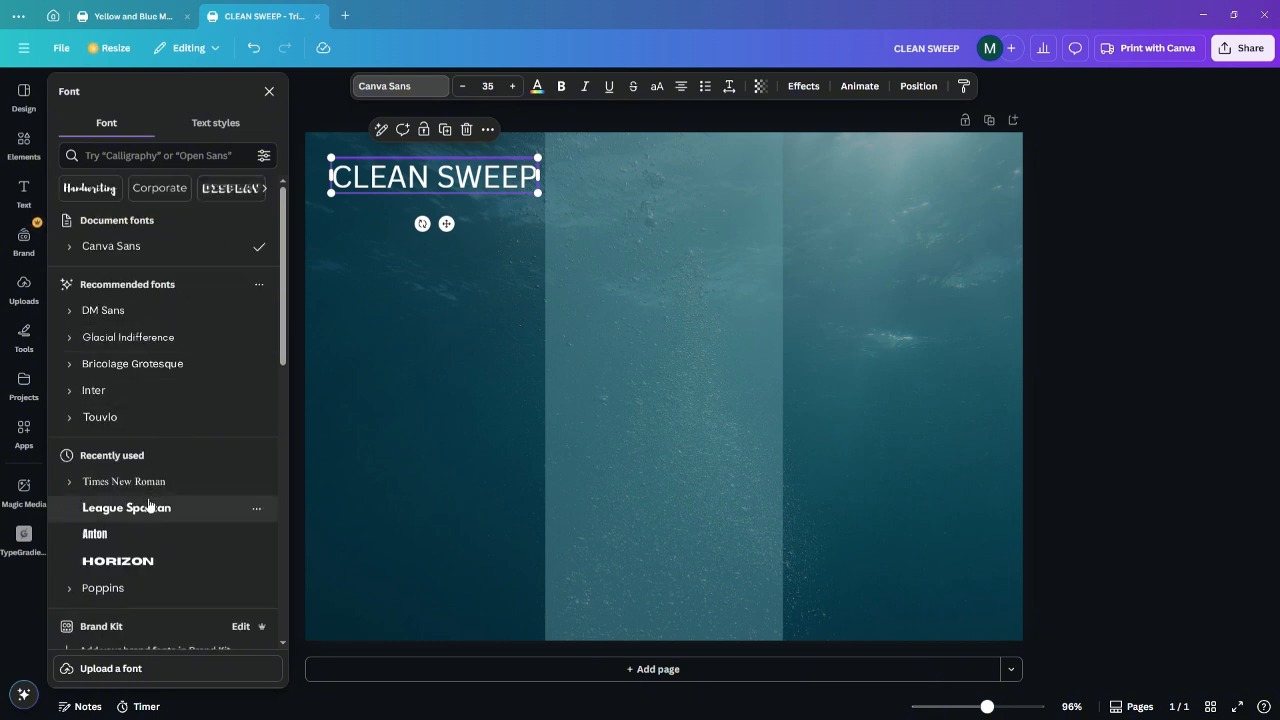
pyautogui.click(149, 507)
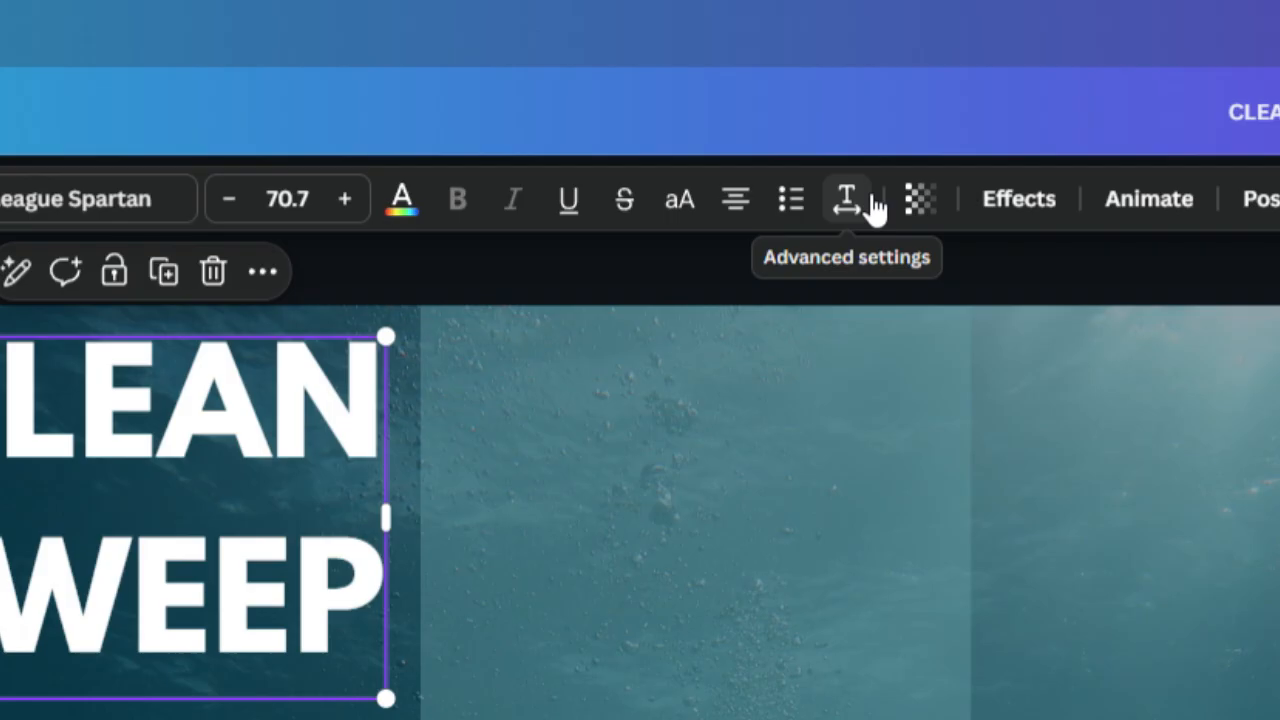
# Tighten the CLEAN SWEEP heading's line spacing to 0.99
pyautogui.click(871, 202)
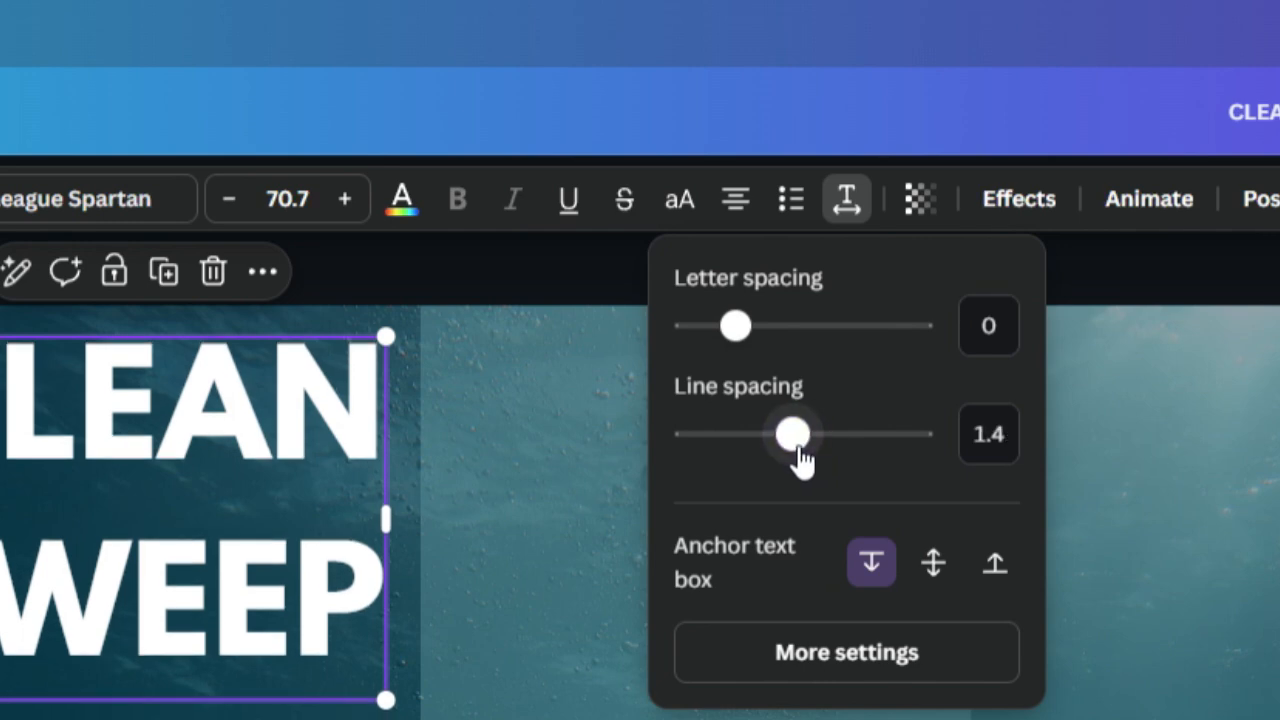
pyautogui.moveTo(800, 458); pyautogui.dragTo(757, 450)
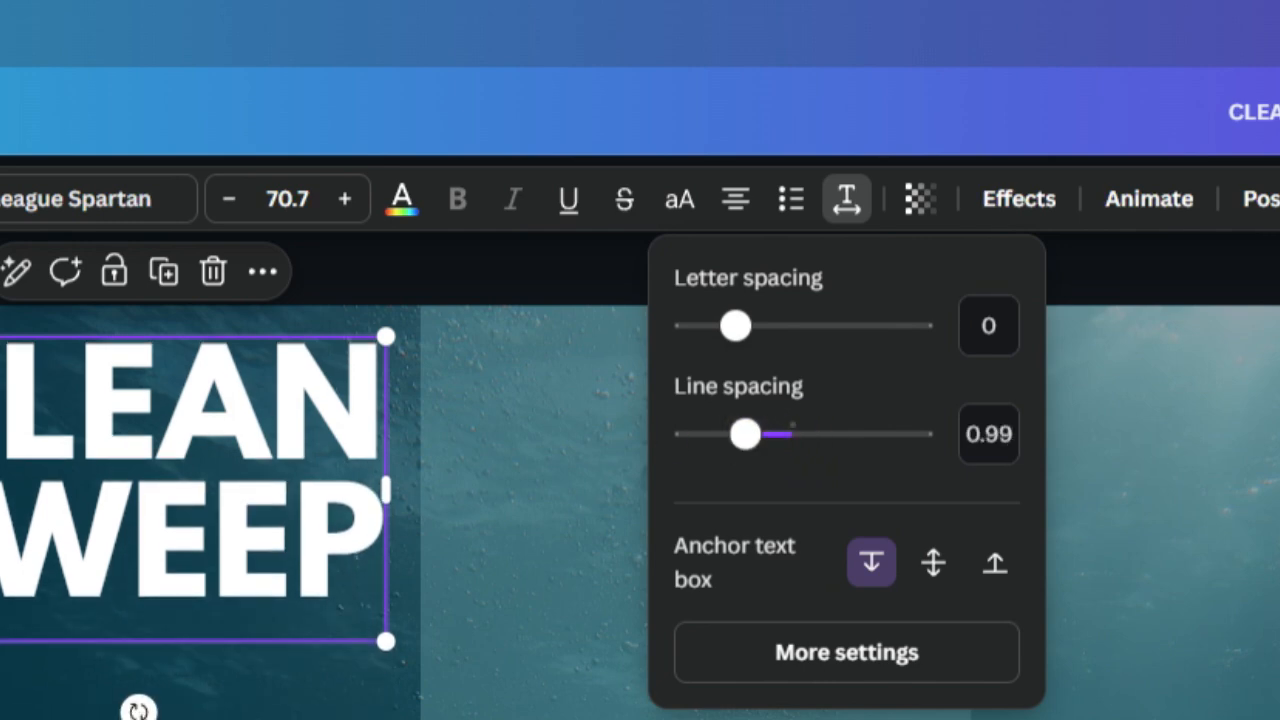
pyautogui.click(191, 161)
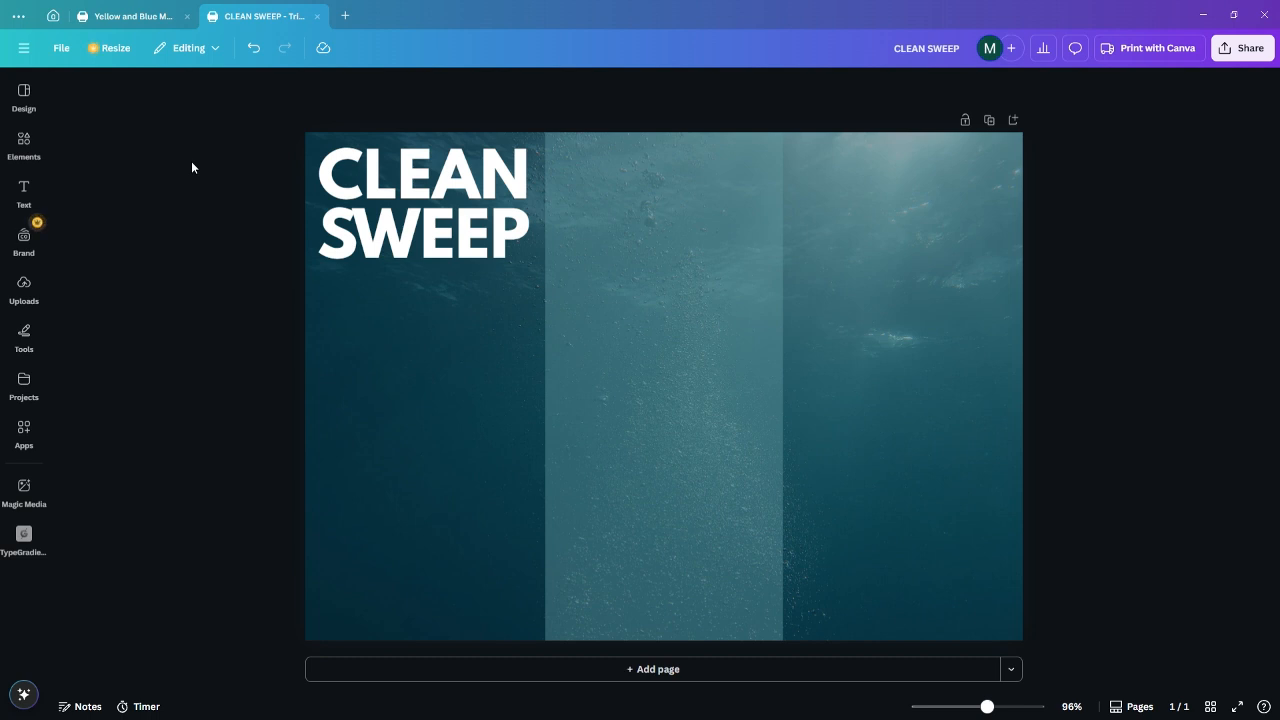
# Add a text box reading ABOUT US on the middle panel
pyautogui.click(24, 145)
pyautogui.click(628, 108)
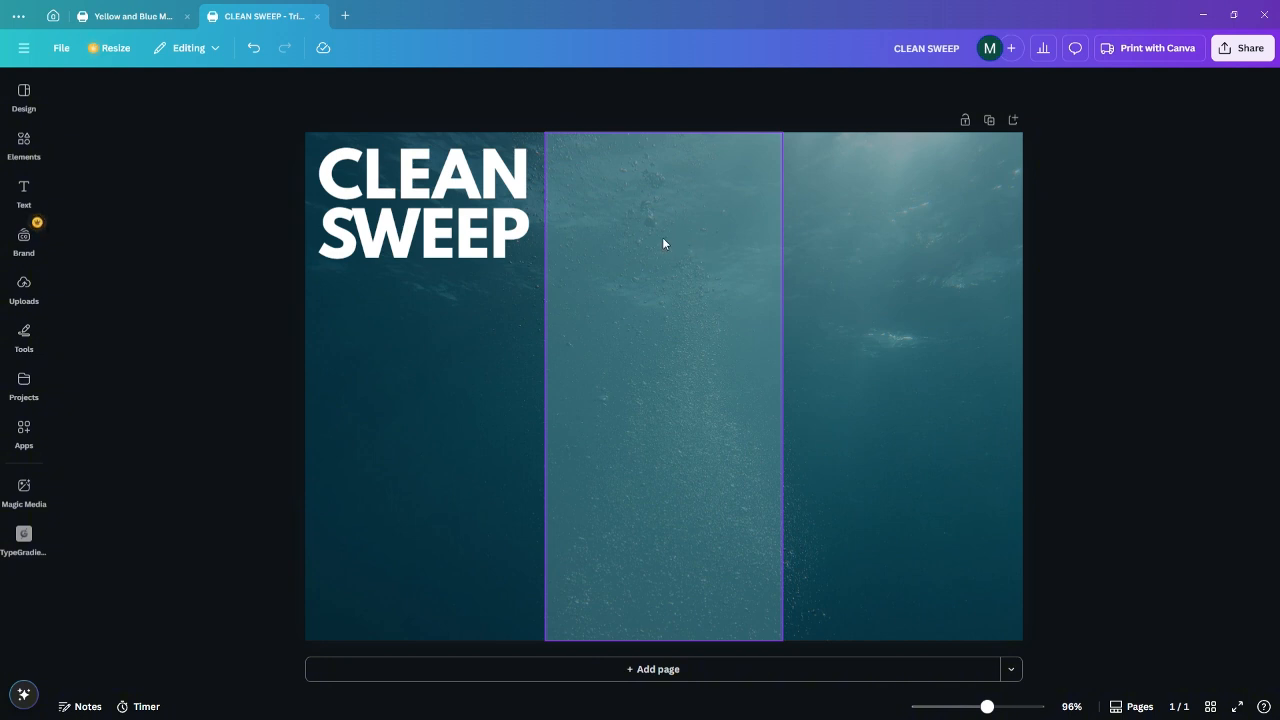
pyautogui.click(22, 140)
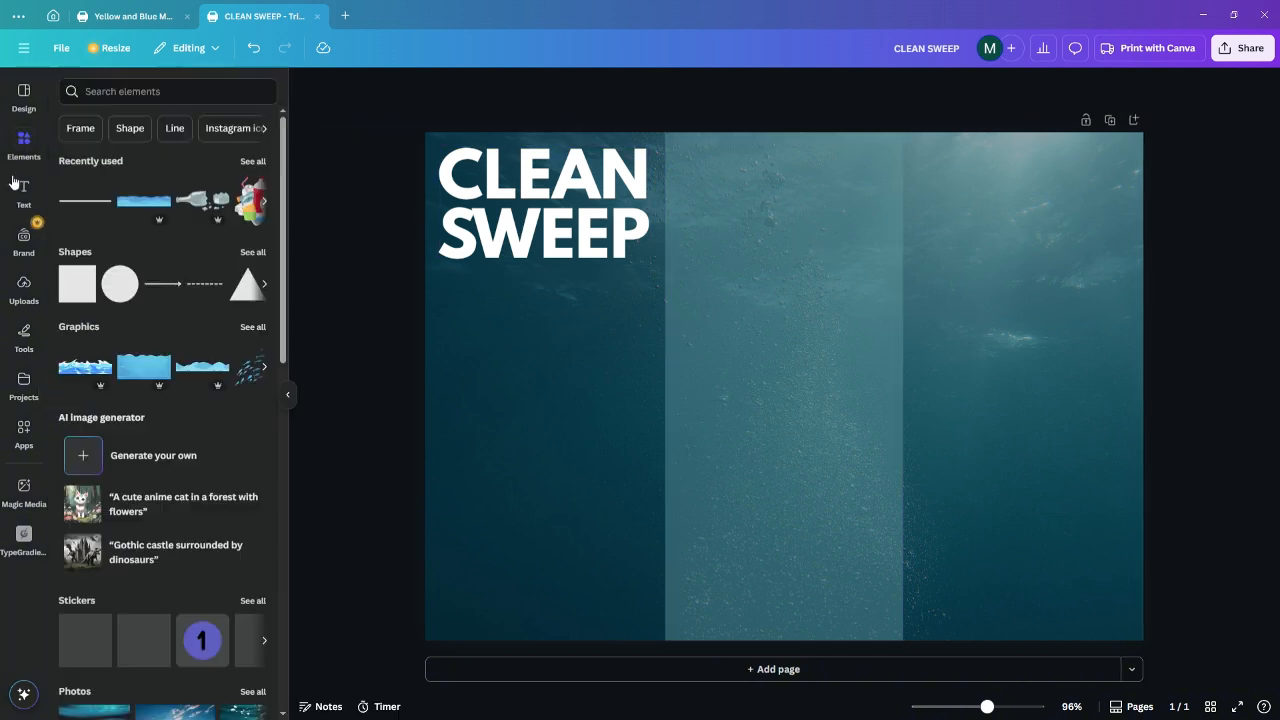
pyautogui.click(24, 190)
pyautogui.click(160, 131)
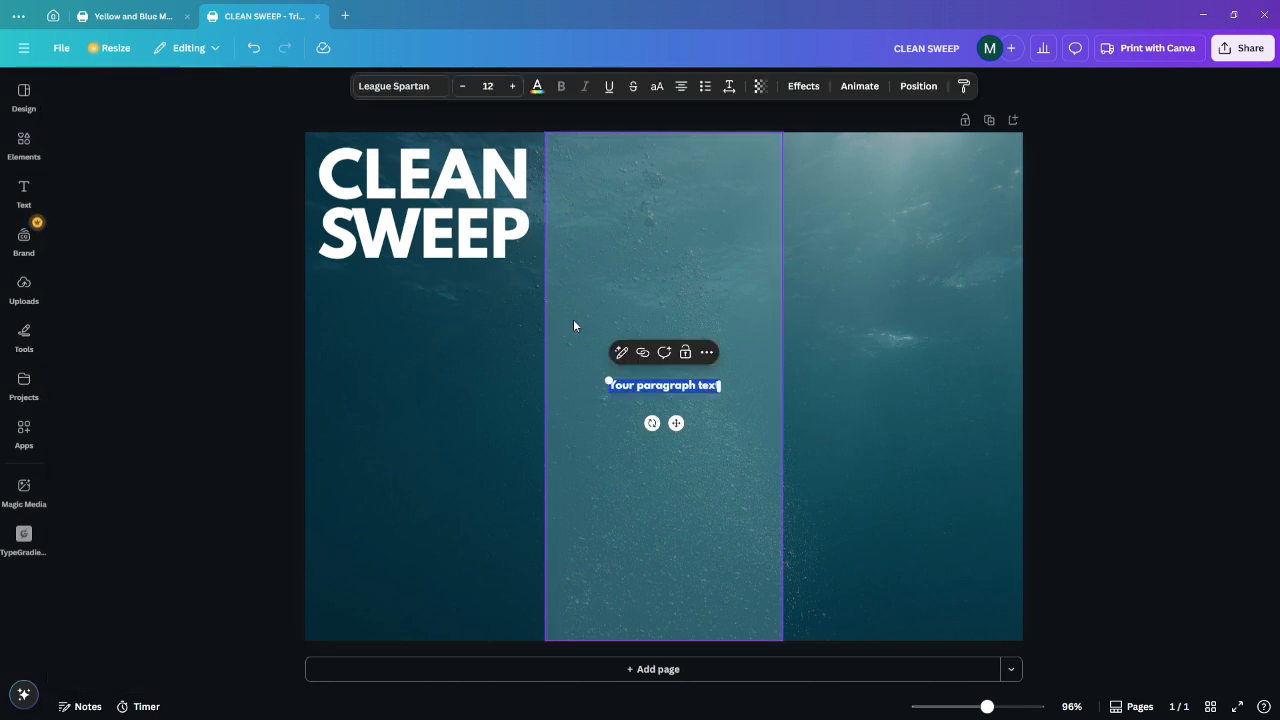
pyautogui.press('BackSpace')
pyautogui.write('ABCUT US')
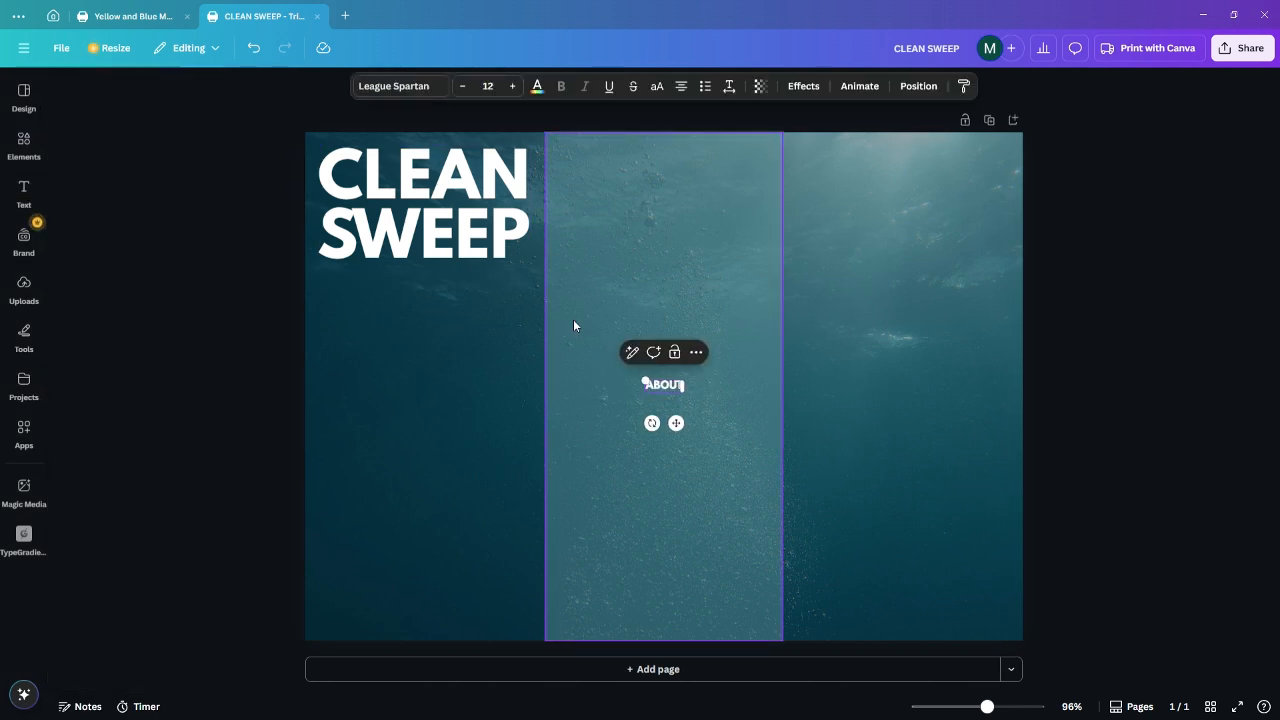
pyautogui.click(583, 315)
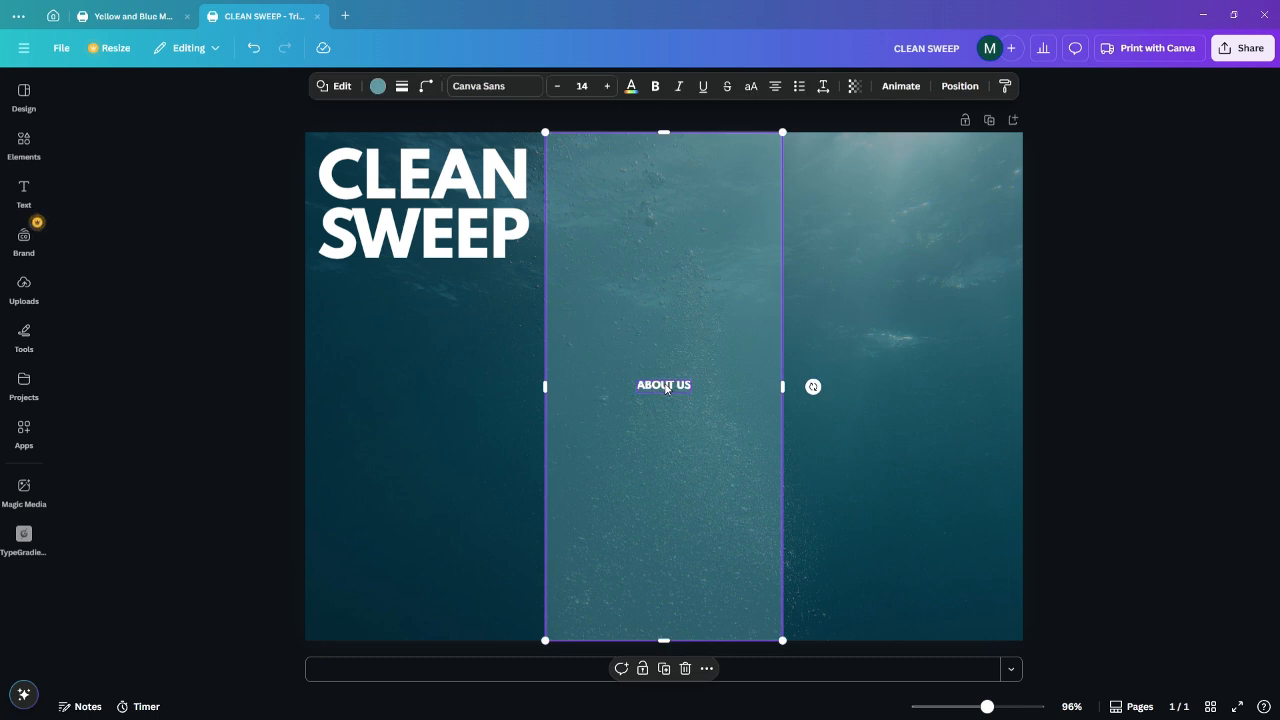
# Place the ABOUT US text at the top of the middle panel, enlarge it to about size 40.6 and underline it
pyautogui.moveTo(663, 385); pyautogui.dragTo(552, 162)
pyautogui.moveTo(639, 225); pyautogui.dragTo(674, 226)
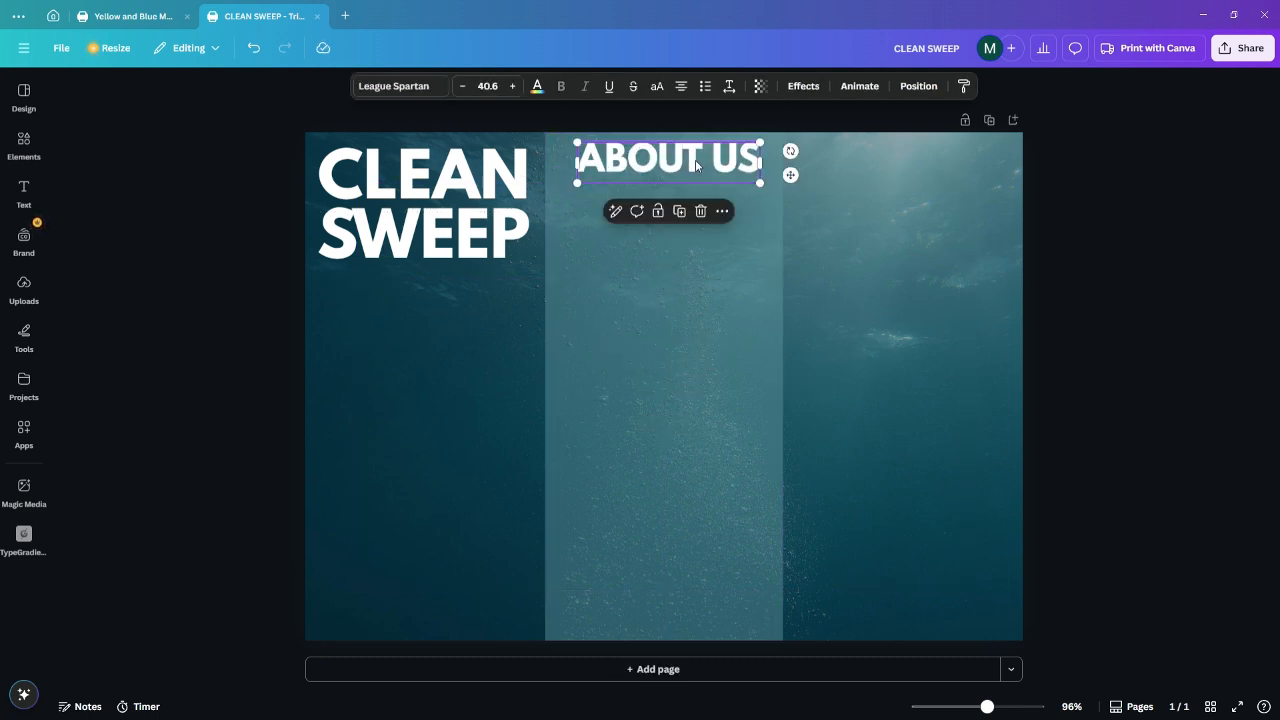
pyautogui.moveTo(695, 160); pyautogui.dragTo(689, 164)
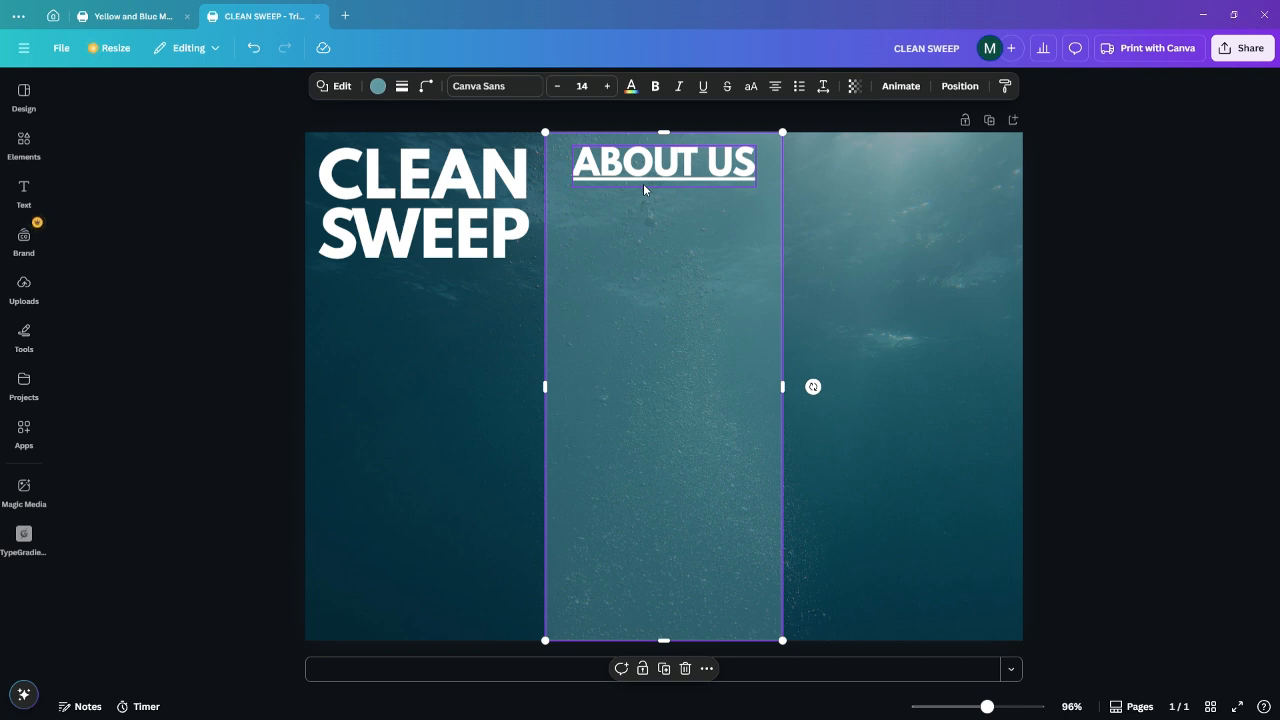
# Insert the uploaded portrait of the man in glasses and a black shirt and shrink it to about half size
pyautogui.click(28, 296)
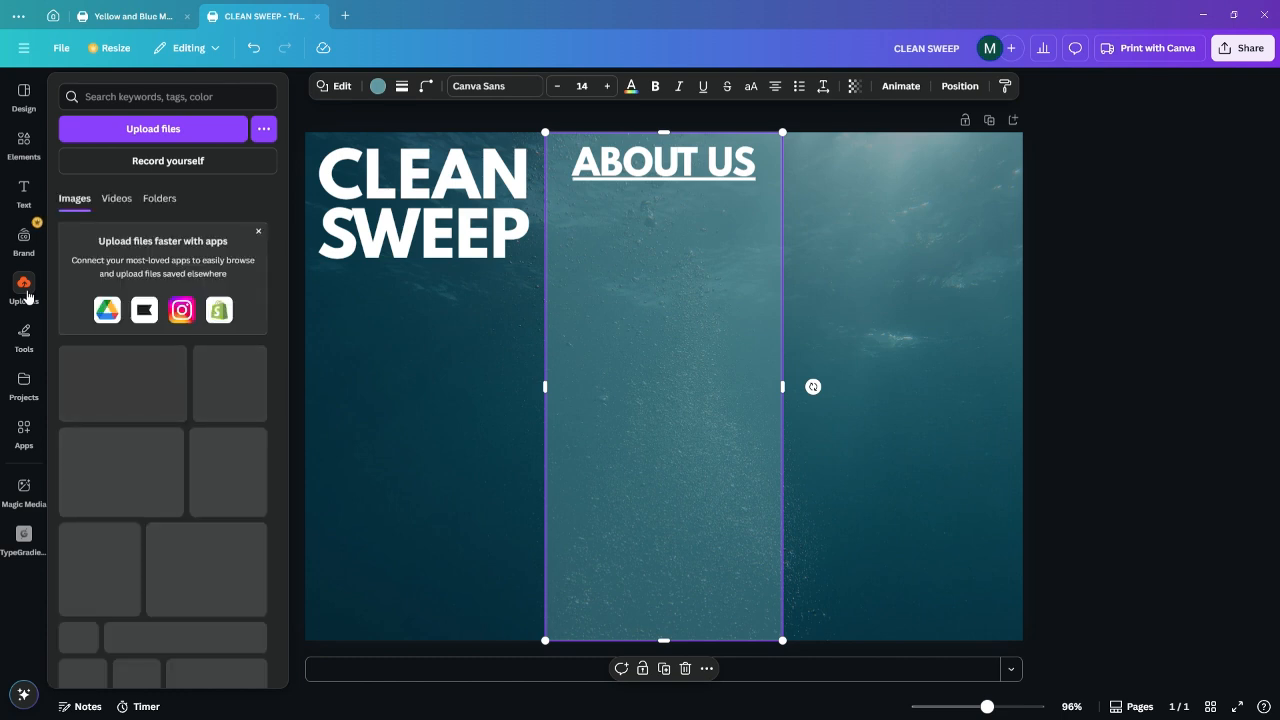
pyautogui.scroll(-5, 152, 314)
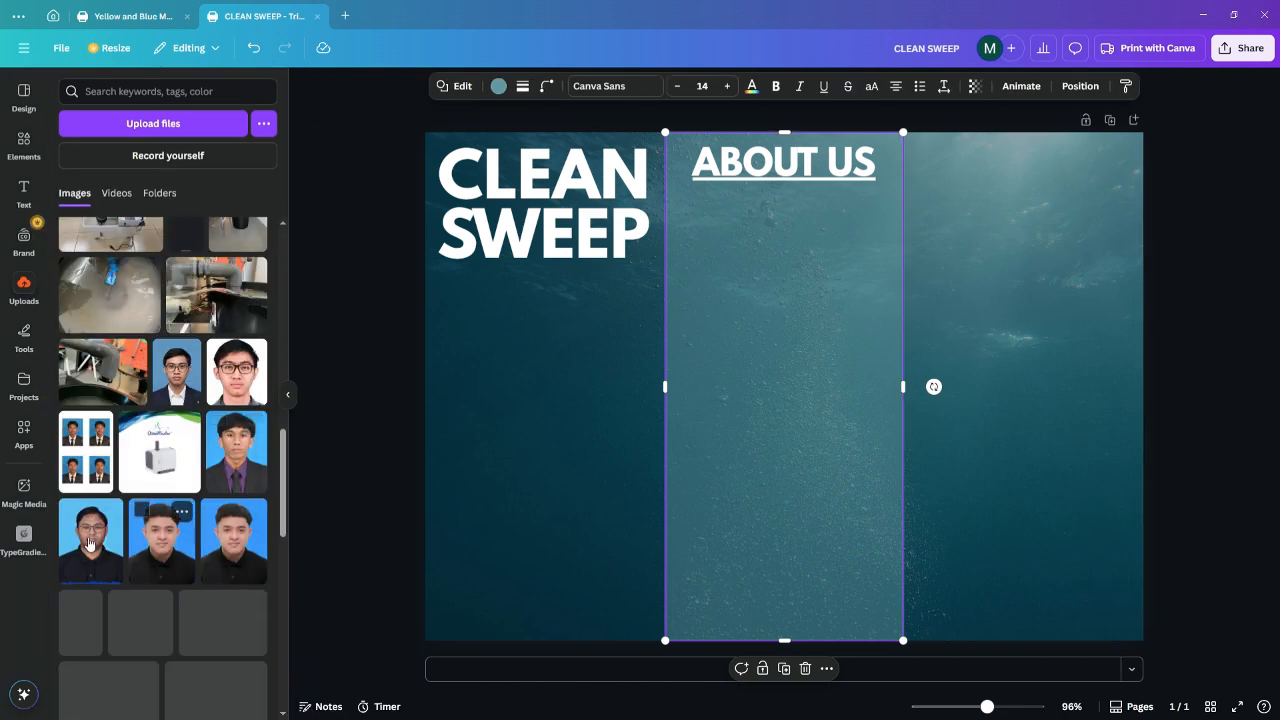
pyautogui.click(88, 545)
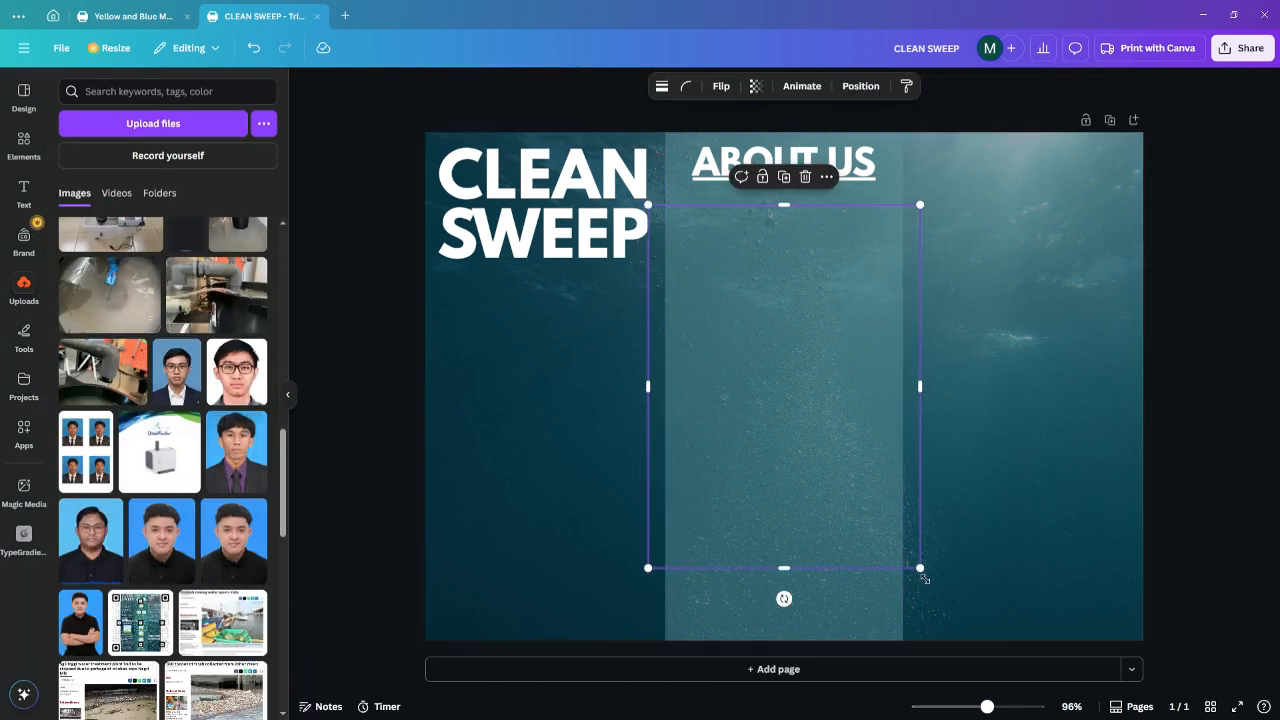
pyautogui.moveTo(922, 575); pyautogui.dragTo(790, 390)
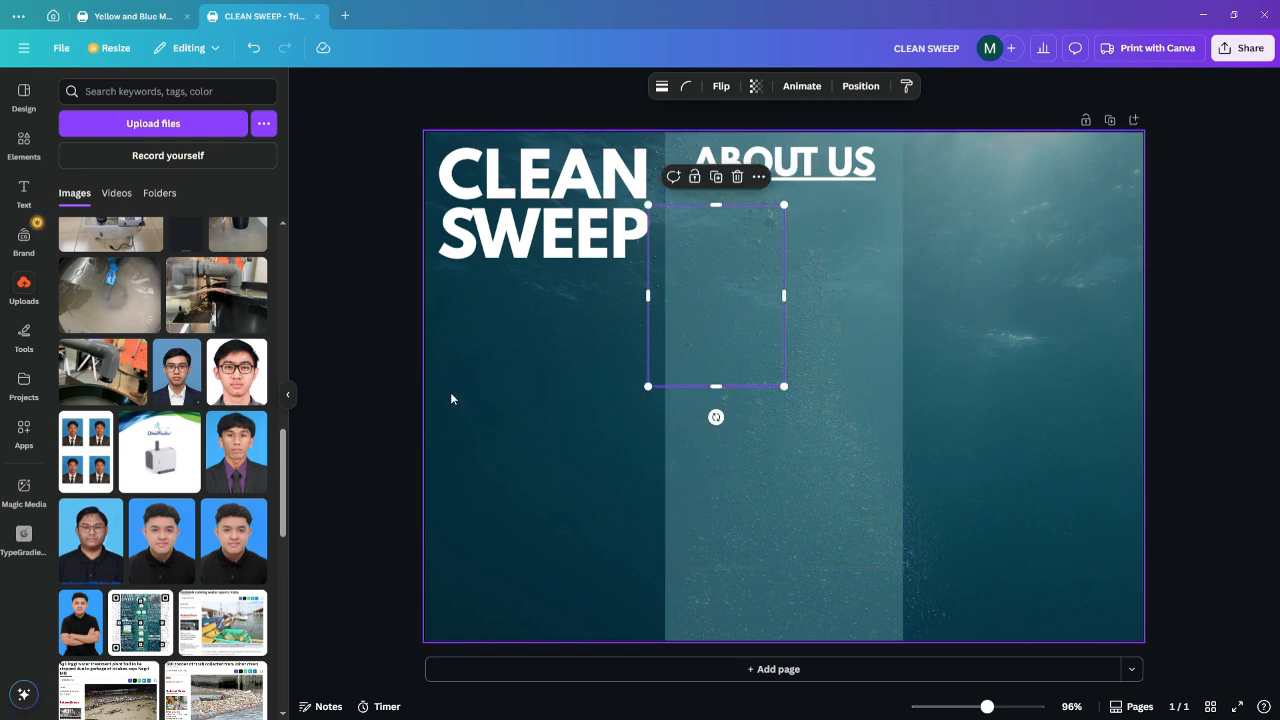
# Shrink the portrait further, place it below ABOUT US by the middle panel's left edge, and duplicate it into a two-by-two grid
pyautogui.click(310, 385)
pyautogui.click(289, 395)
pyautogui.moveTo(597, 337); pyautogui.dragTo(642, 308)
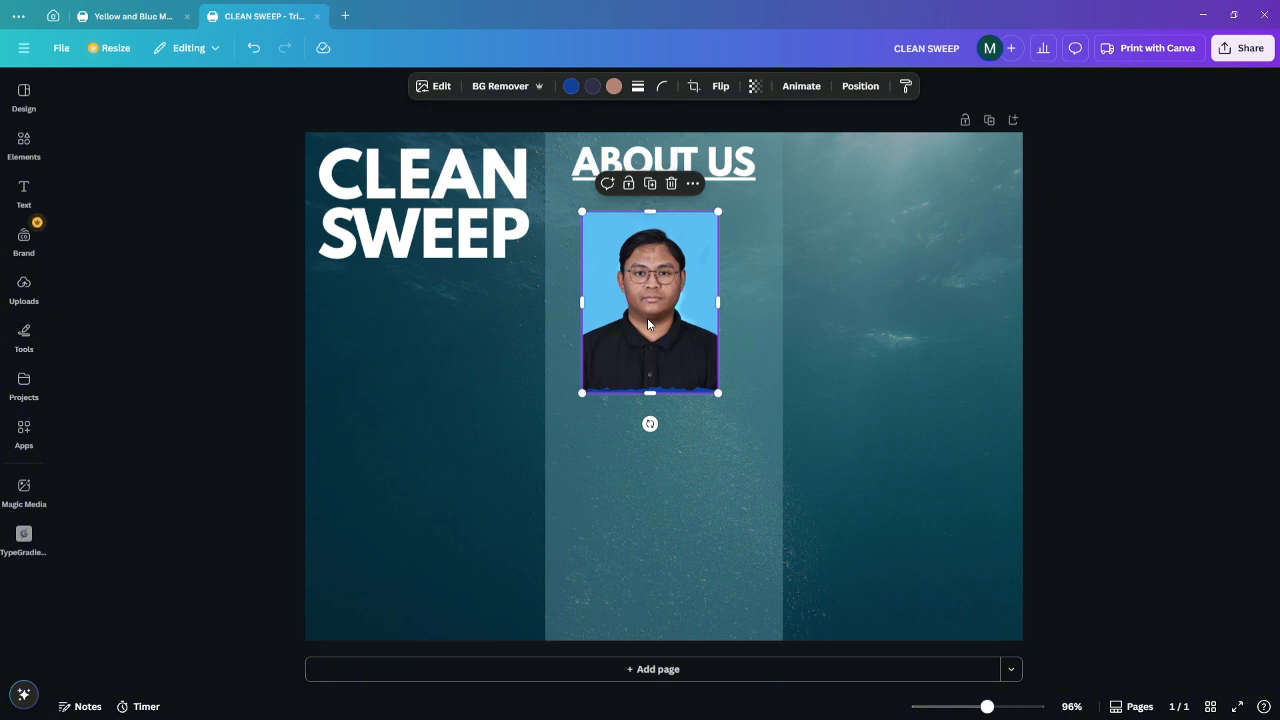
pyautogui.moveTo(725, 400); pyautogui.dragTo(670, 325)
pyautogui.moveTo(644, 284); pyautogui.dragTo(633, 284)
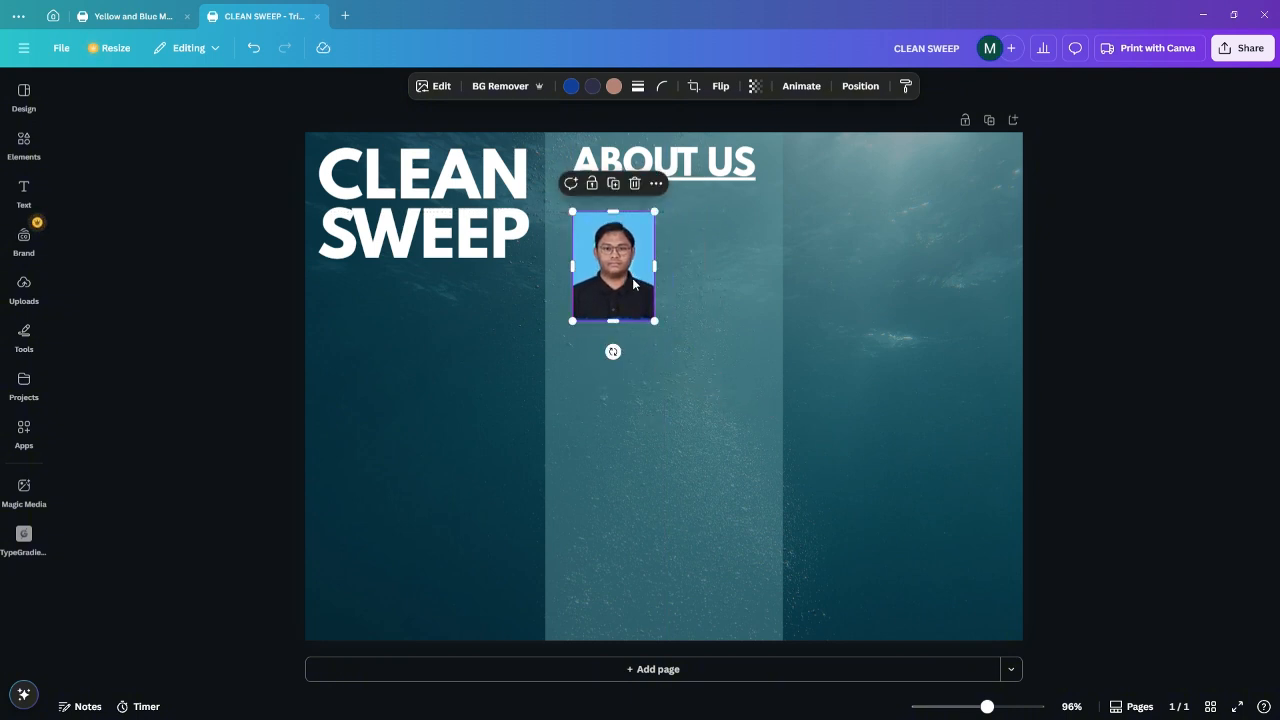
pyautogui.moveTo(633, 285); pyautogui.dragTo(610, 266)
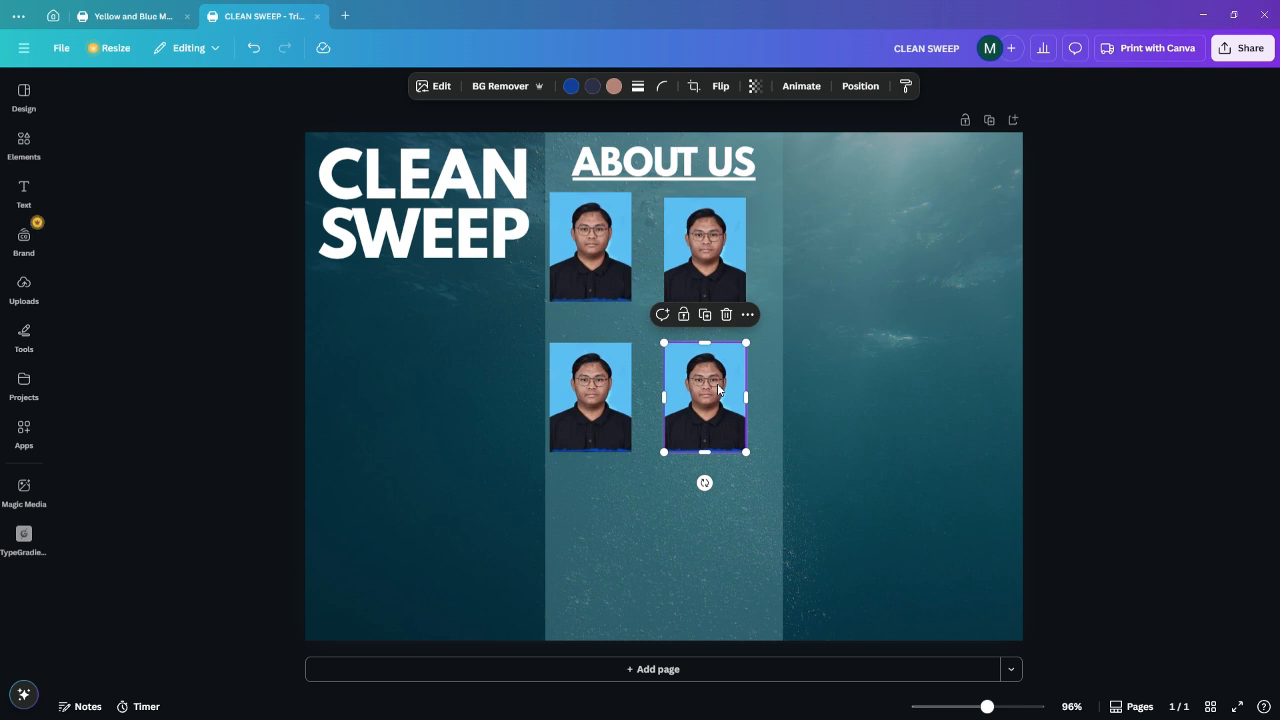
# Search the elements for frame and add a circular frame to the page
pyautogui.click(20, 150)
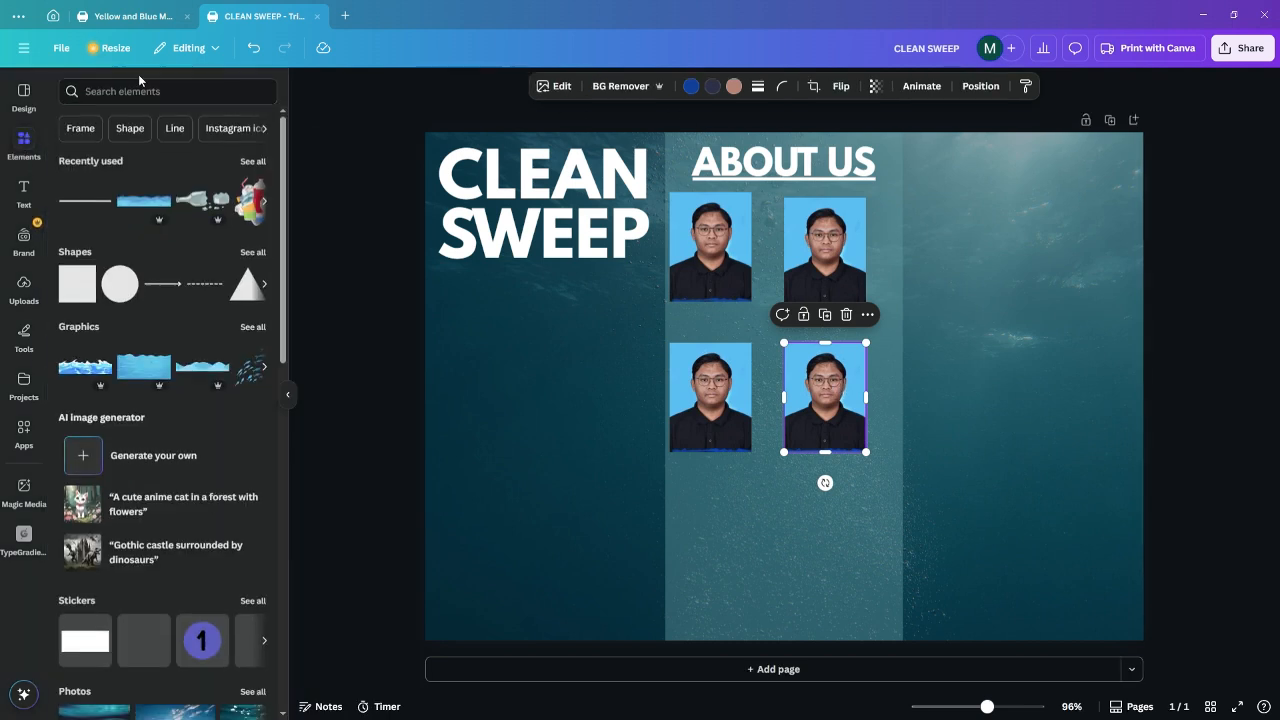
pyautogui.click(141, 94)
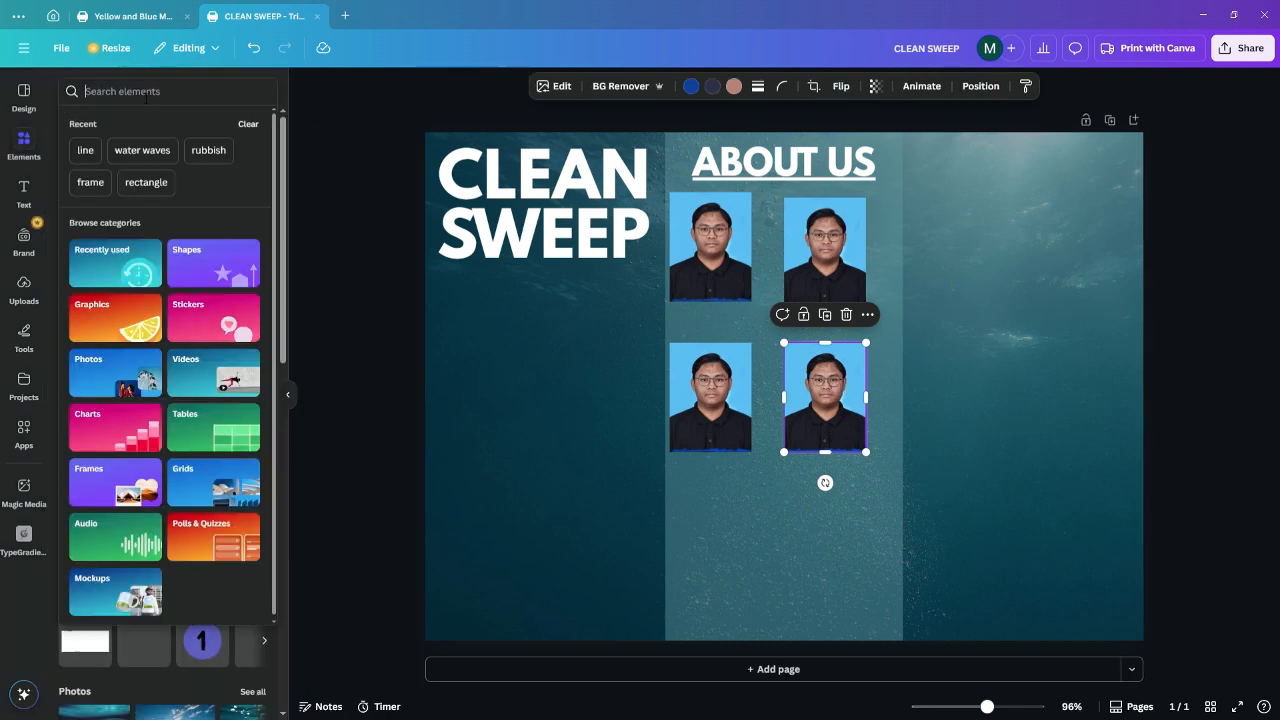
pyautogui.write('fram')
pyautogui.click(137, 147)
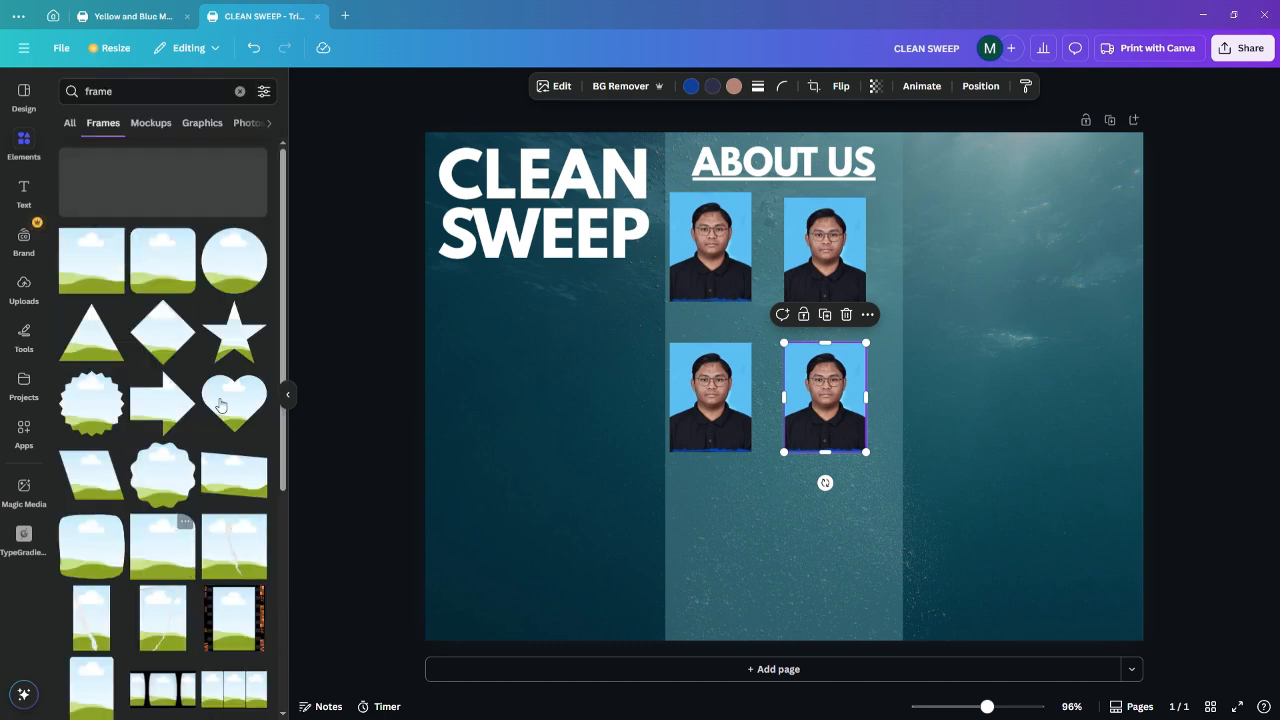
pyautogui.click(214, 316)
# Shrink the circular frame, fill it with the first portrait and position it below the start of ABOUT US
pyautogui.moveTo(800, 465); pyautogui.dragTo(620, 455)
pyautogui.moveTo(734, 506); pyautogui.dragTo(548, 342)
pyautogui.moveTo(529, 300); pyautogui.dragTo(728, 257)
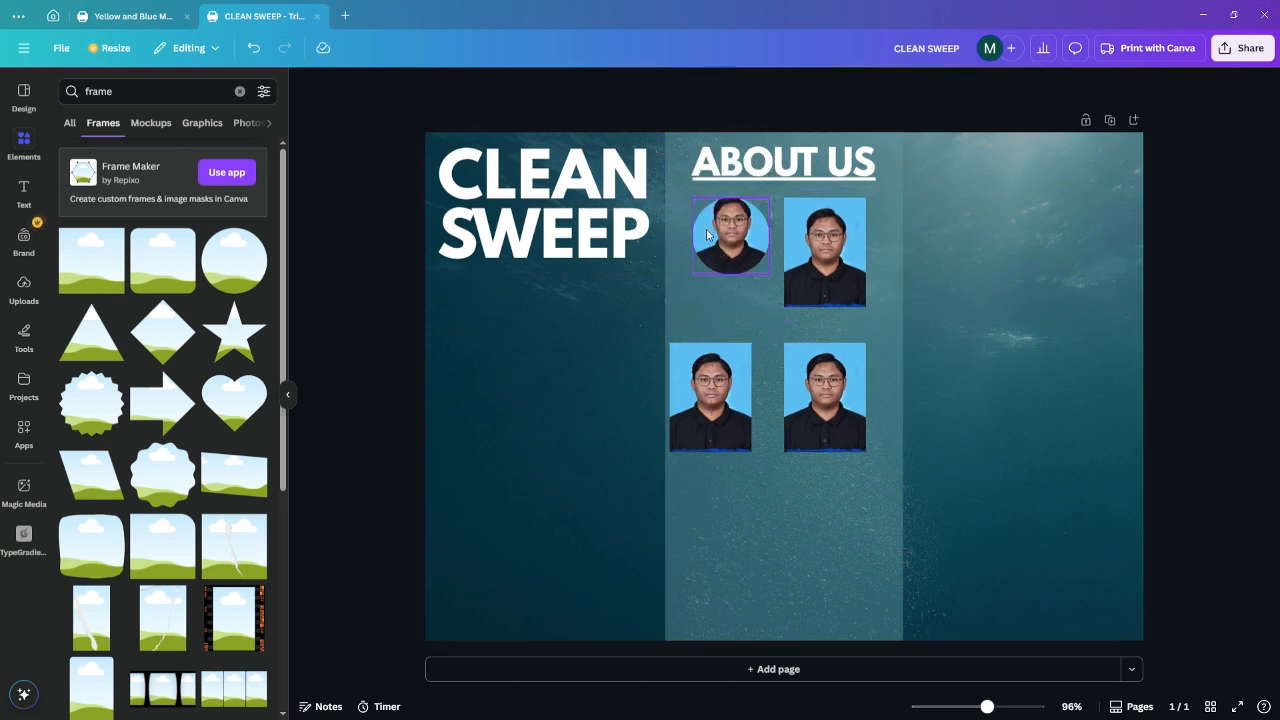
# Shift the portrait down inside its circular frame to show the whole head, and give the frame a white border
pyautogui.click(706, 229)
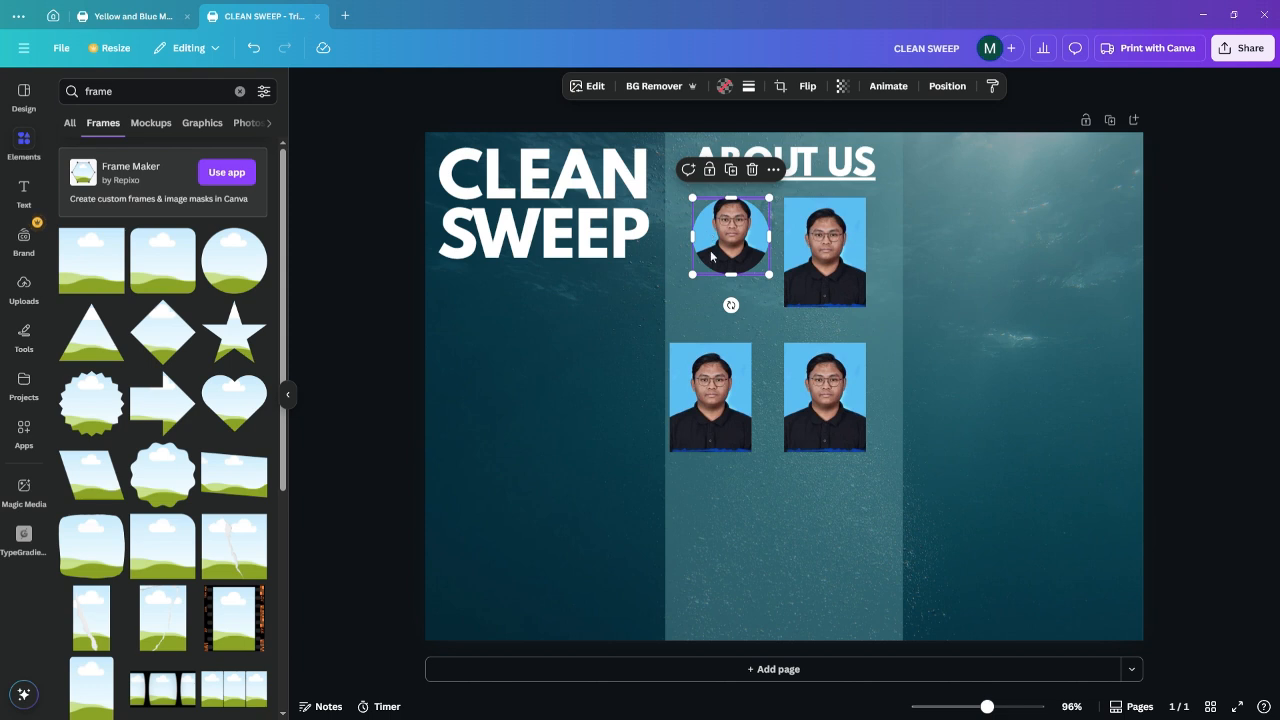
pyautogui.click(709, 329)
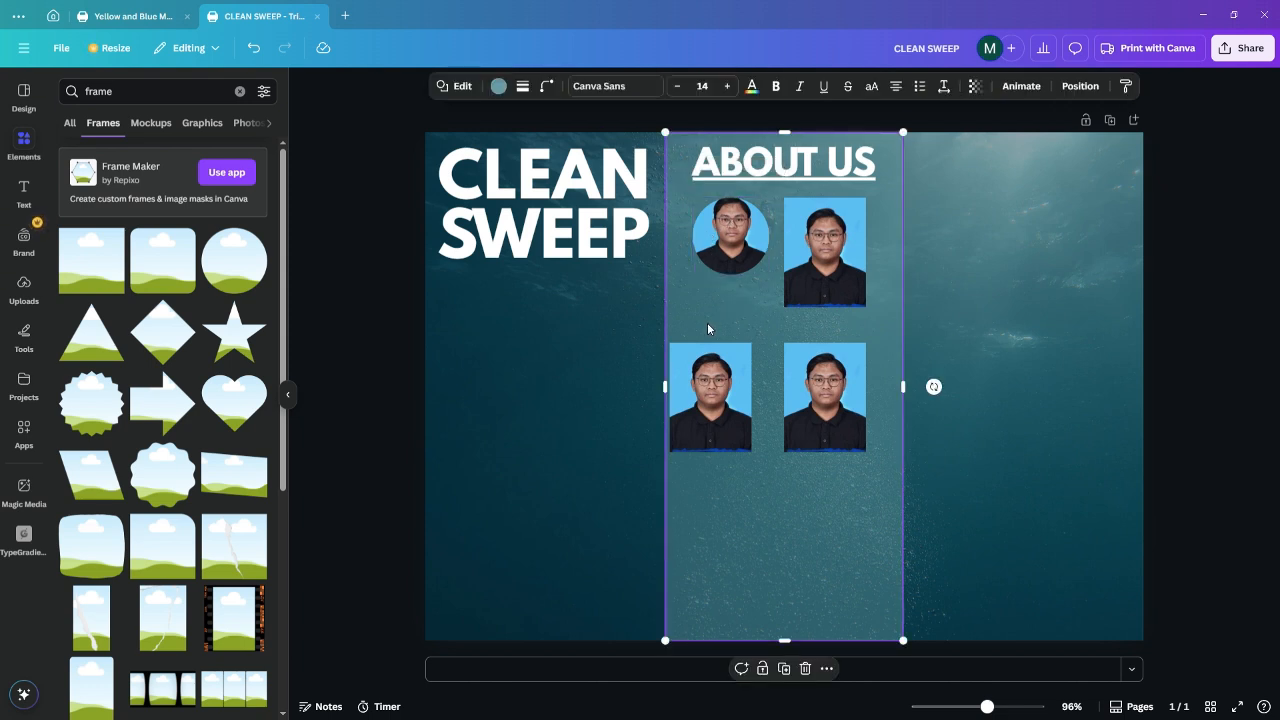
pyautogui.doubleClick(733, 238)
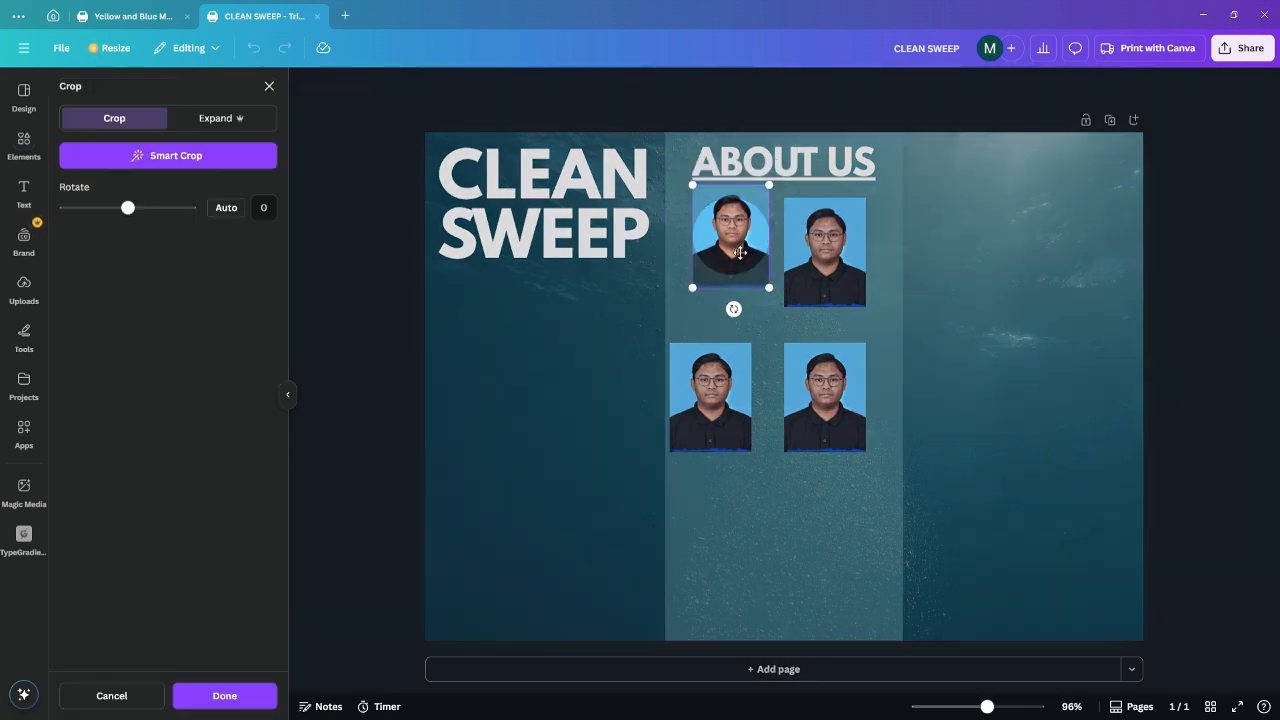
pyautogui.moveTo(739, 247); pyautogui.dragTo(740, 256)
pyautogui.click(927, 264)
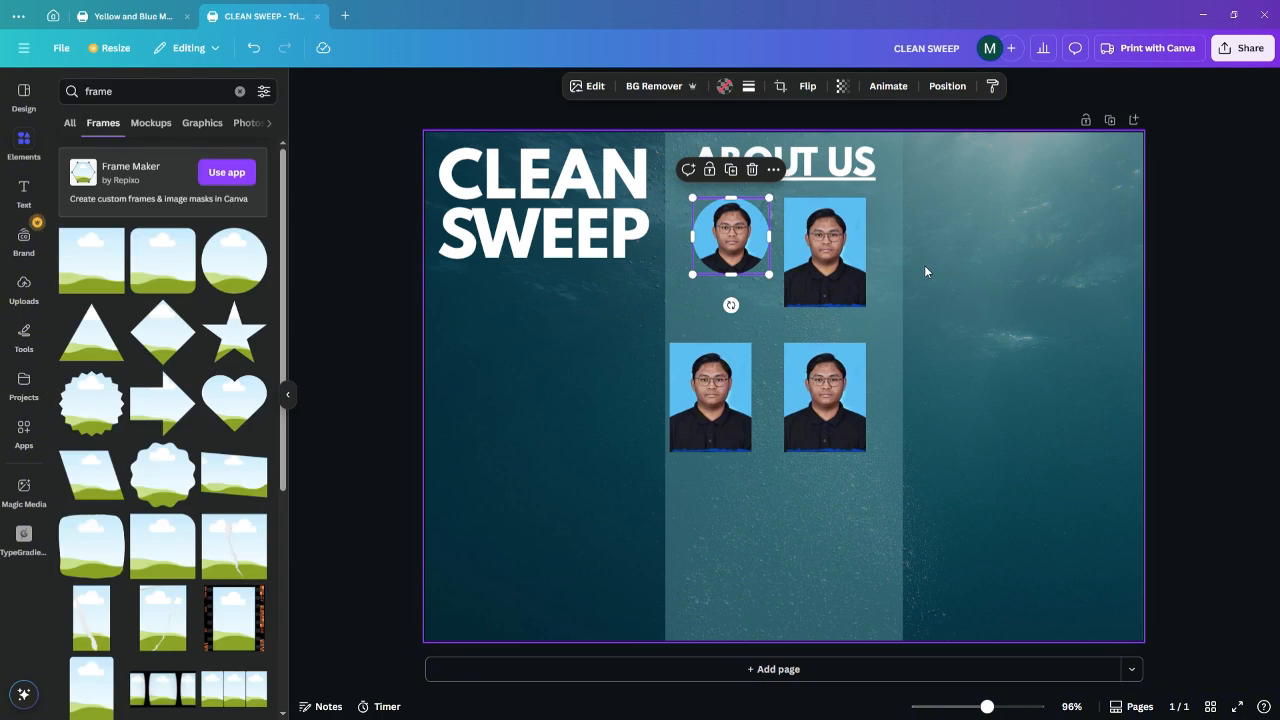
pyautogui.click(924, 265)
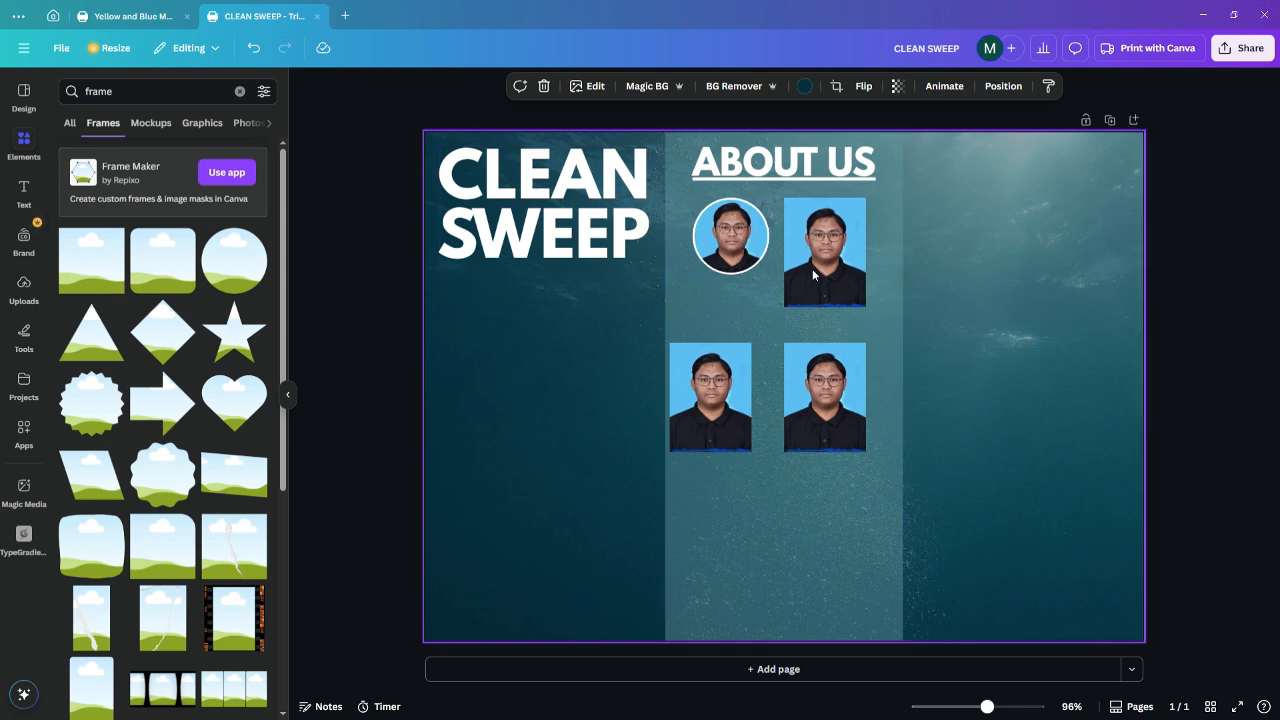
# Delete the three remaining rectangular portrait copies from the middle panel
pyautogui.click(710, 397)
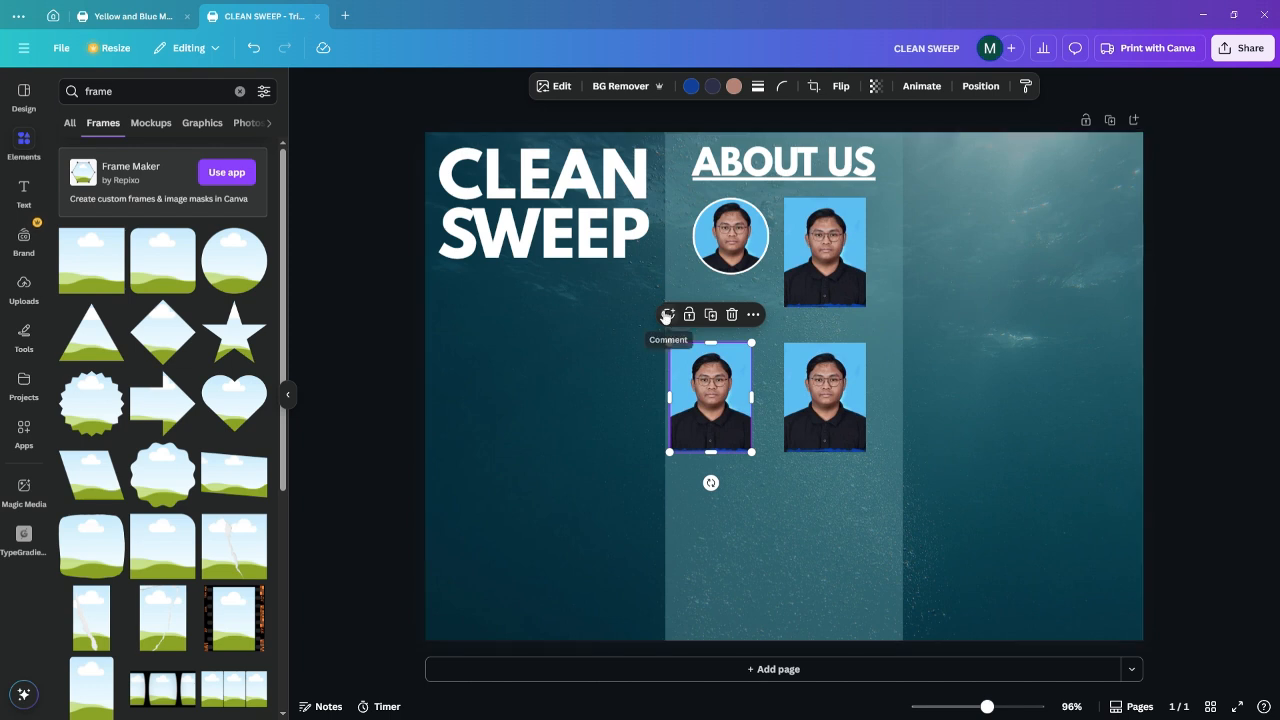
pyautogui.press('Delete')
pyautogui.click(825, 395)
pyautogui.press('Delete')
pyautogui.click(836, 272)
pyautogui.press('Delete')
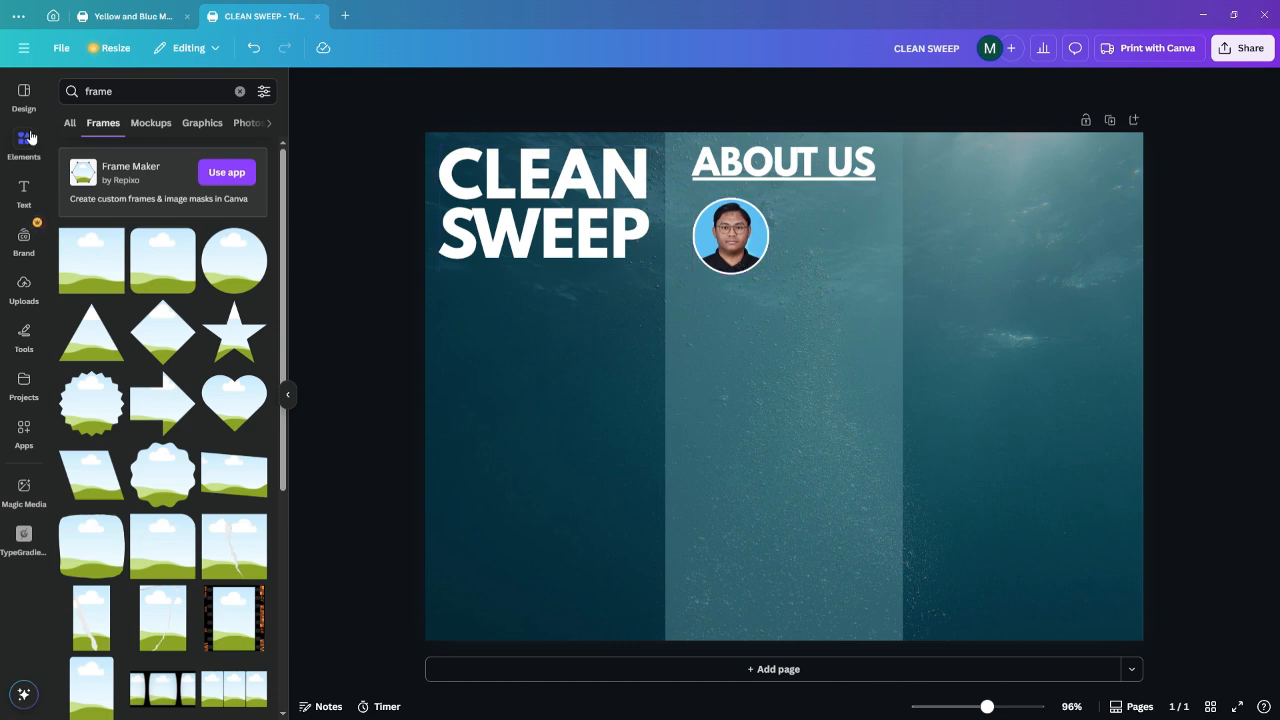
# Add a text box with the team member's first name and place it centred below the circular portrait
pyautogui.click(23, 190)
pyautogui.click(141, 129)
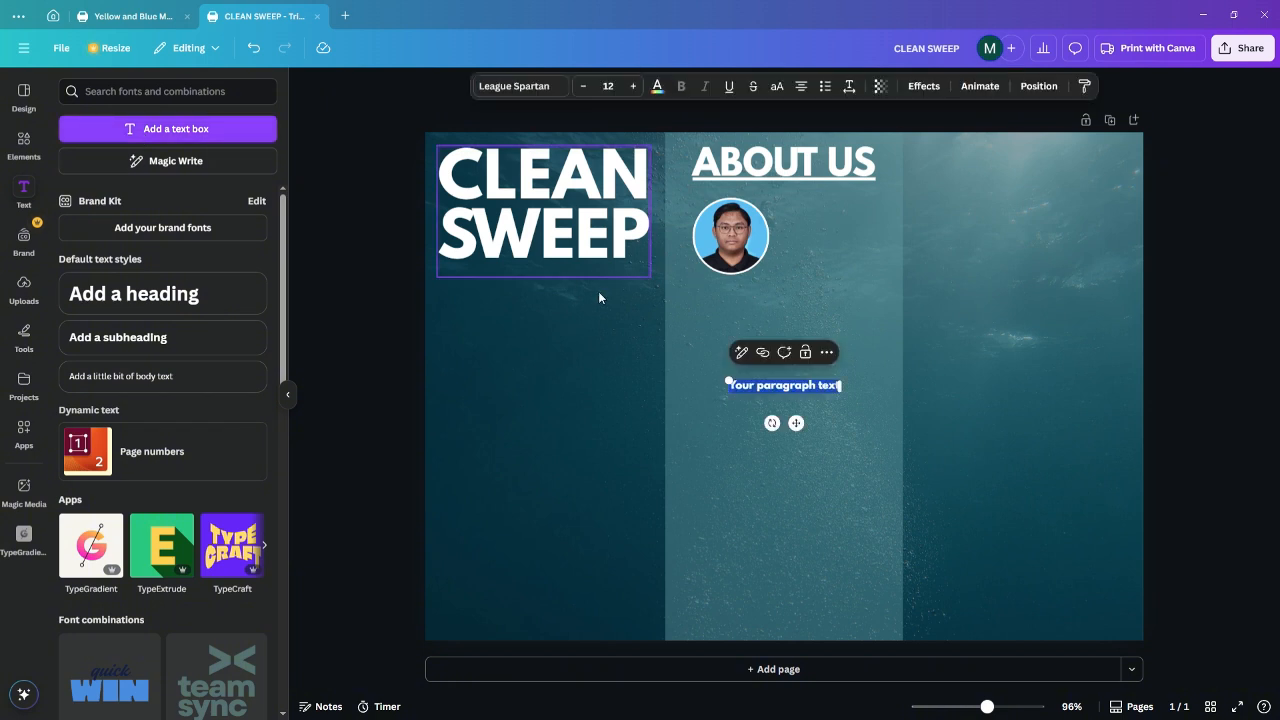
pyautogui.press('BackSpace')
pyautogui.write('MARCUS')
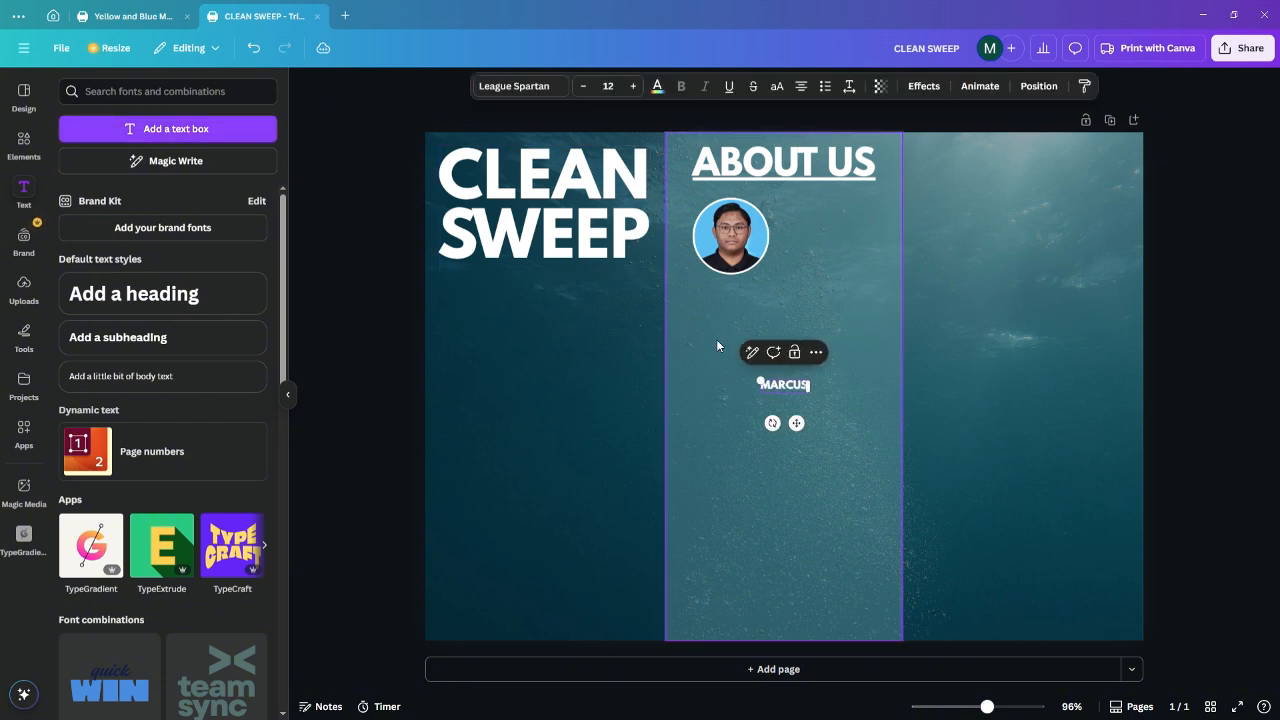
pyautogui.click(835, 427)
pyautogui.click(779, 387)
pyautogui.moveTo(779, 387); pyautogui.dragTo(750, 338)
pyautogui.click(814, 368)
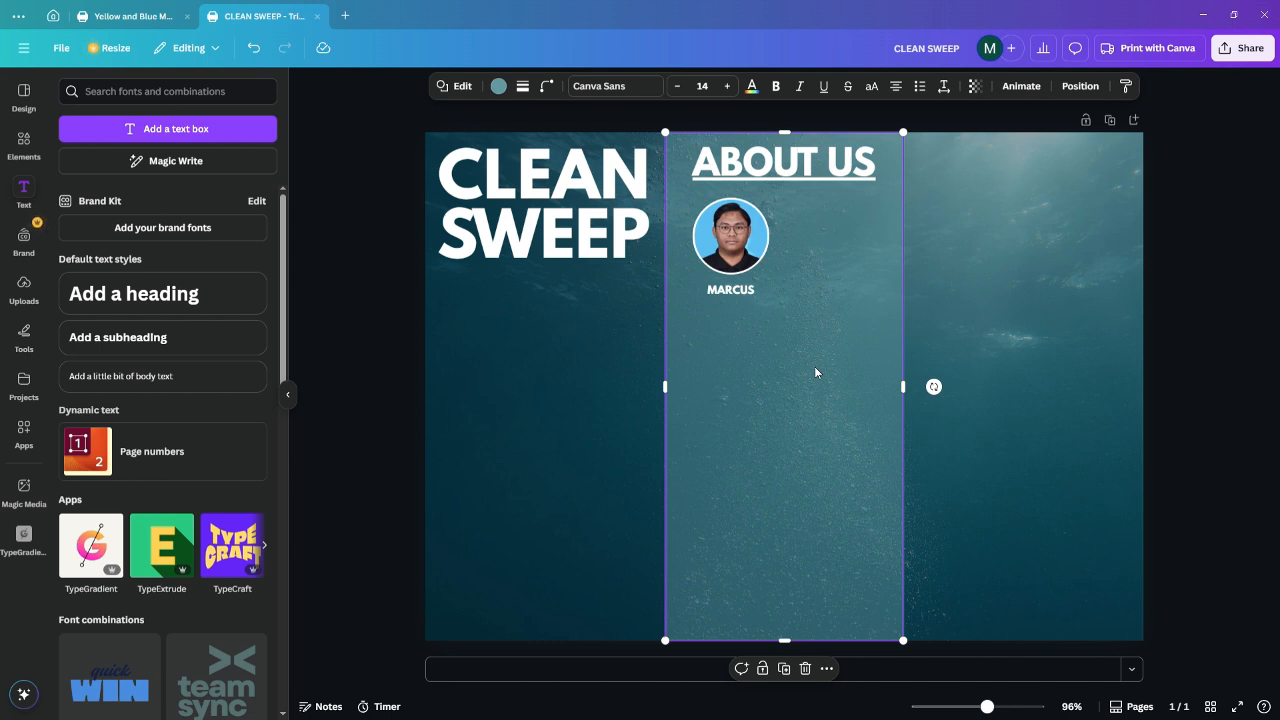
# Copy the first paragraph below WHY? in the Yellow and Blue Modern Grunge Diving brochure into the third panel of the CLEAN SWEEP design
pyautogui.click(100, 18)
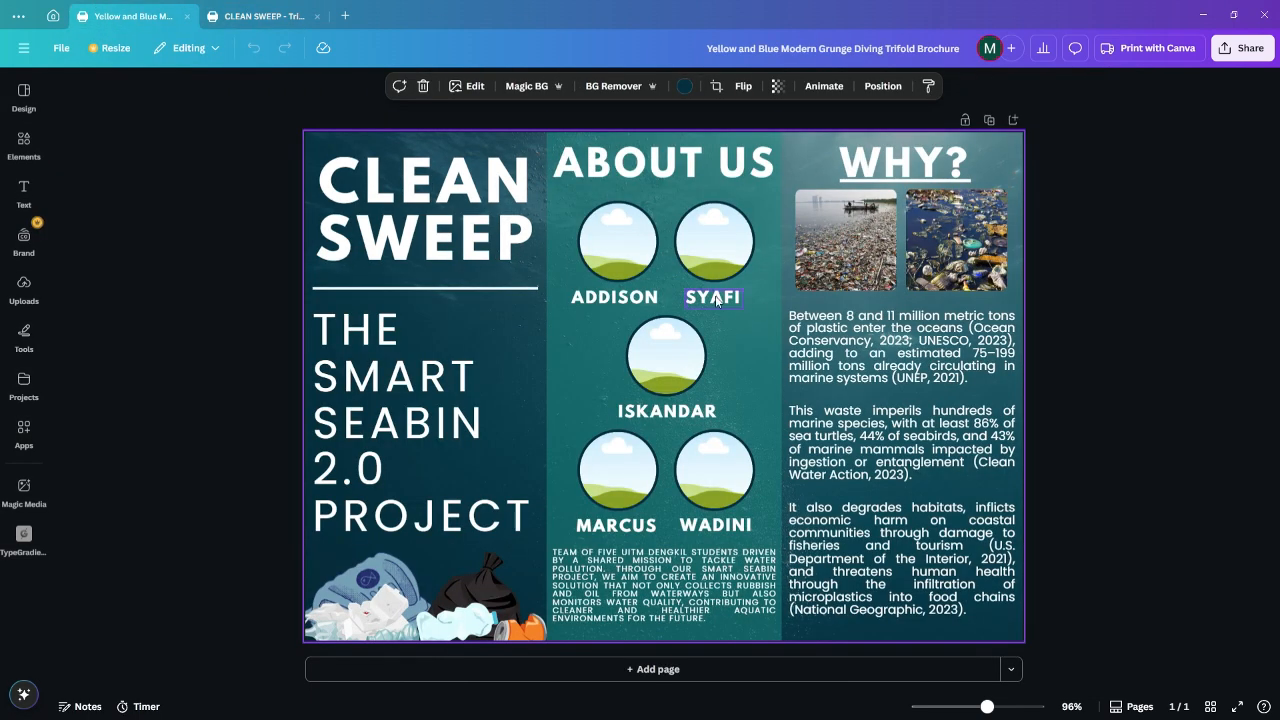
pyautogui.click(860, 336)
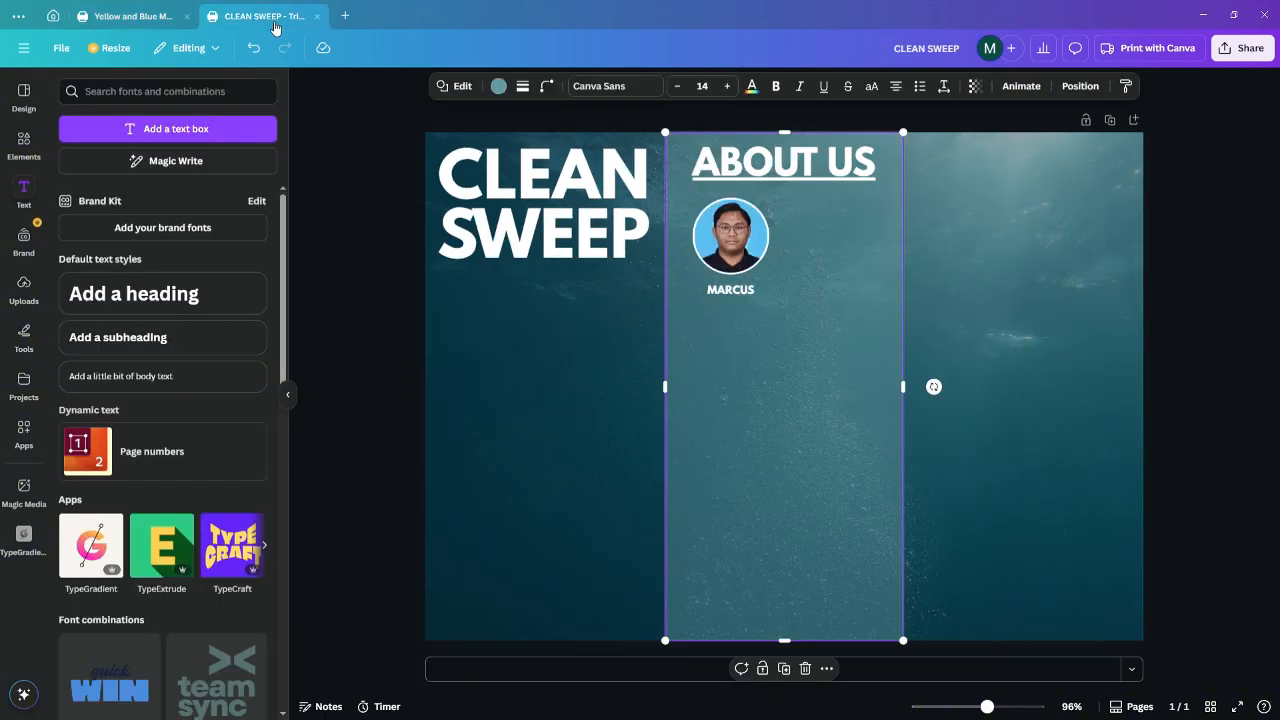
pyautogui.click(268, 18)
pyautogui.click(976, 379)
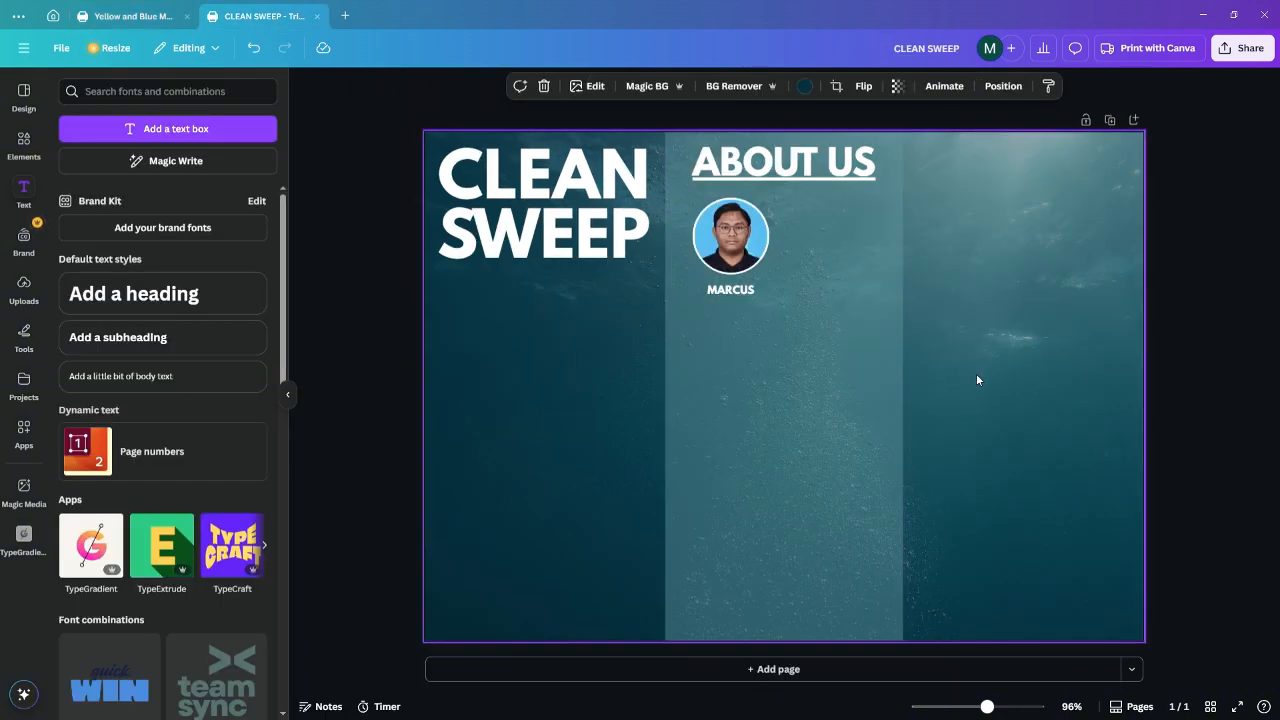
pyautogui.hotkey('ctrl', 'v')
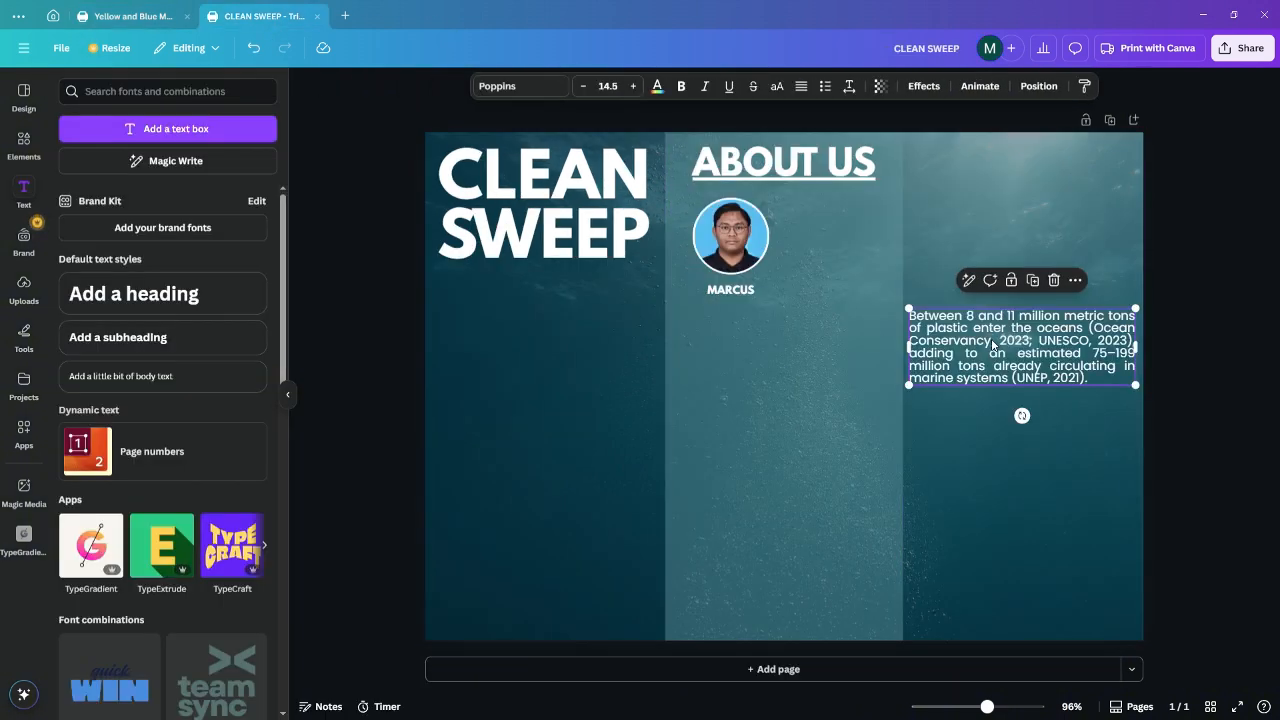
# Move the pasted paragraph slightly lower in the third panel and centre its text
pyautogui.click(802, 87)
pyautogui.press('Escape')
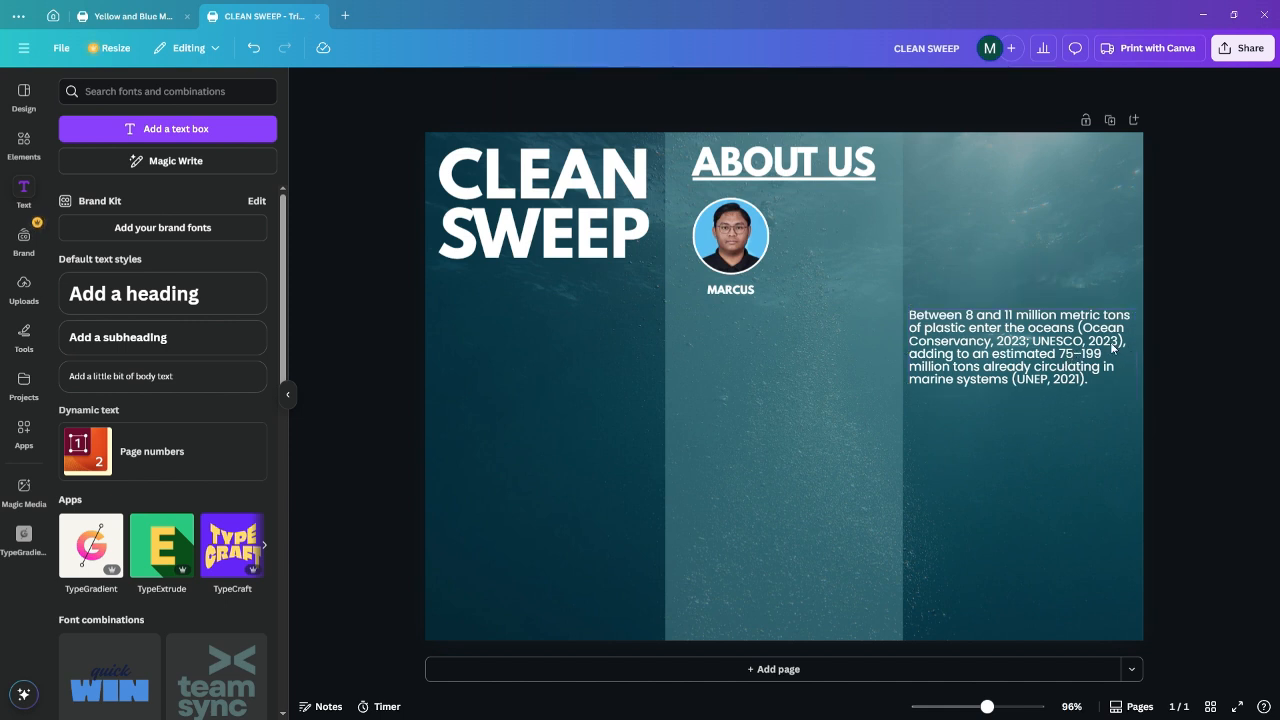
pyautogui.moveTo(1112, 347); pyautogui.dragTo(1066, 382)
pyautogui.click(801, 86)
pyautogui.click(1265, 315)
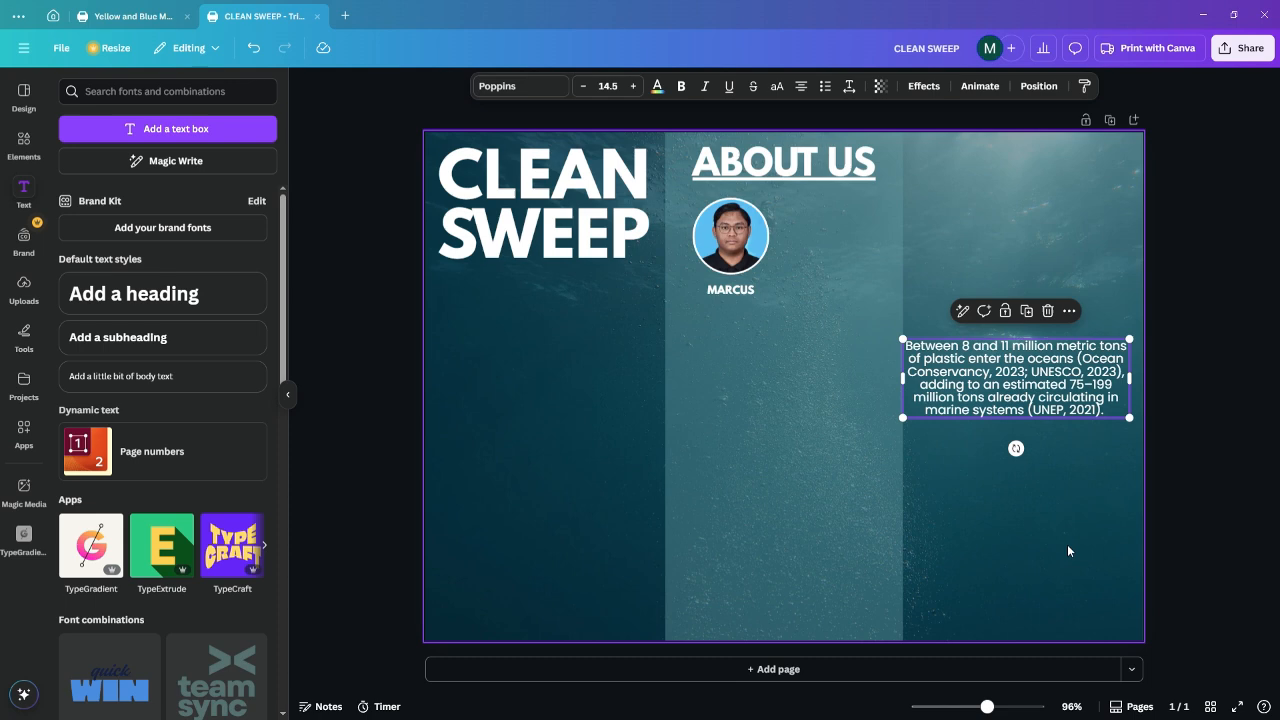
# Justify the third-panel paragraph and scale its text box down to a font size of 14
pyautogui.click(1017, 707)
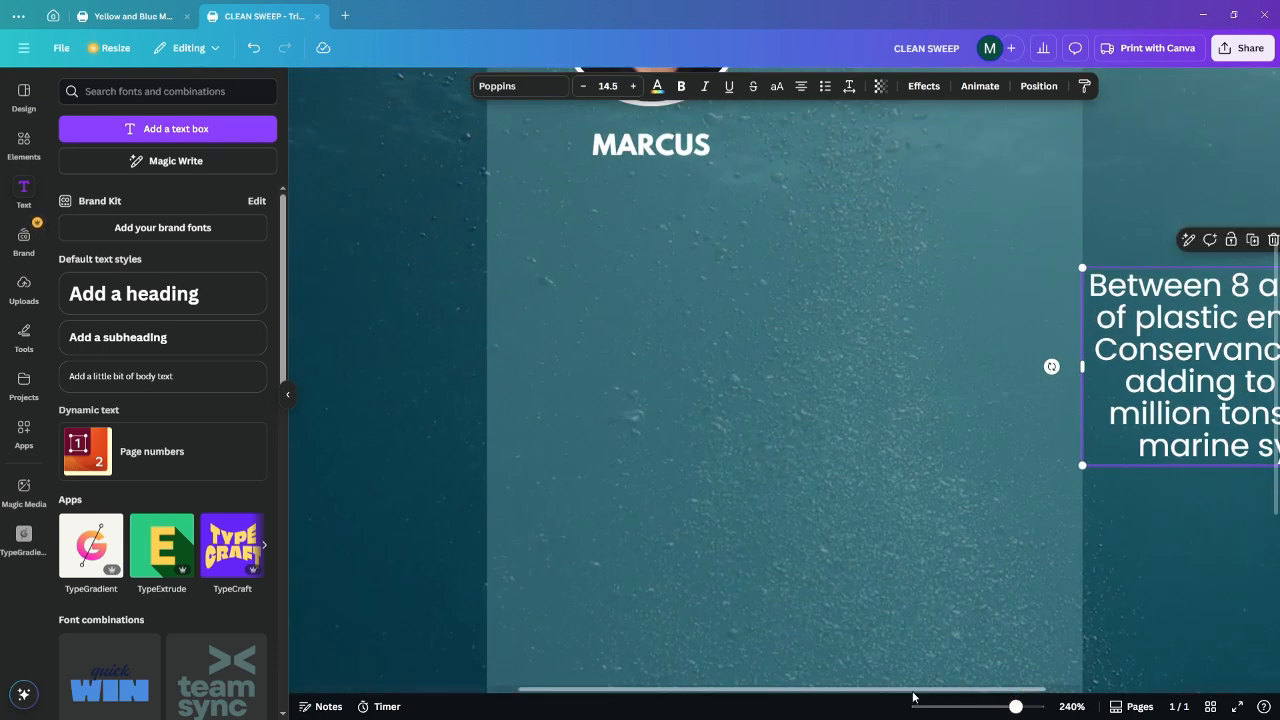
pyautogui.moveTo(941, 689); pyautogui.dragTo(1112, 686)
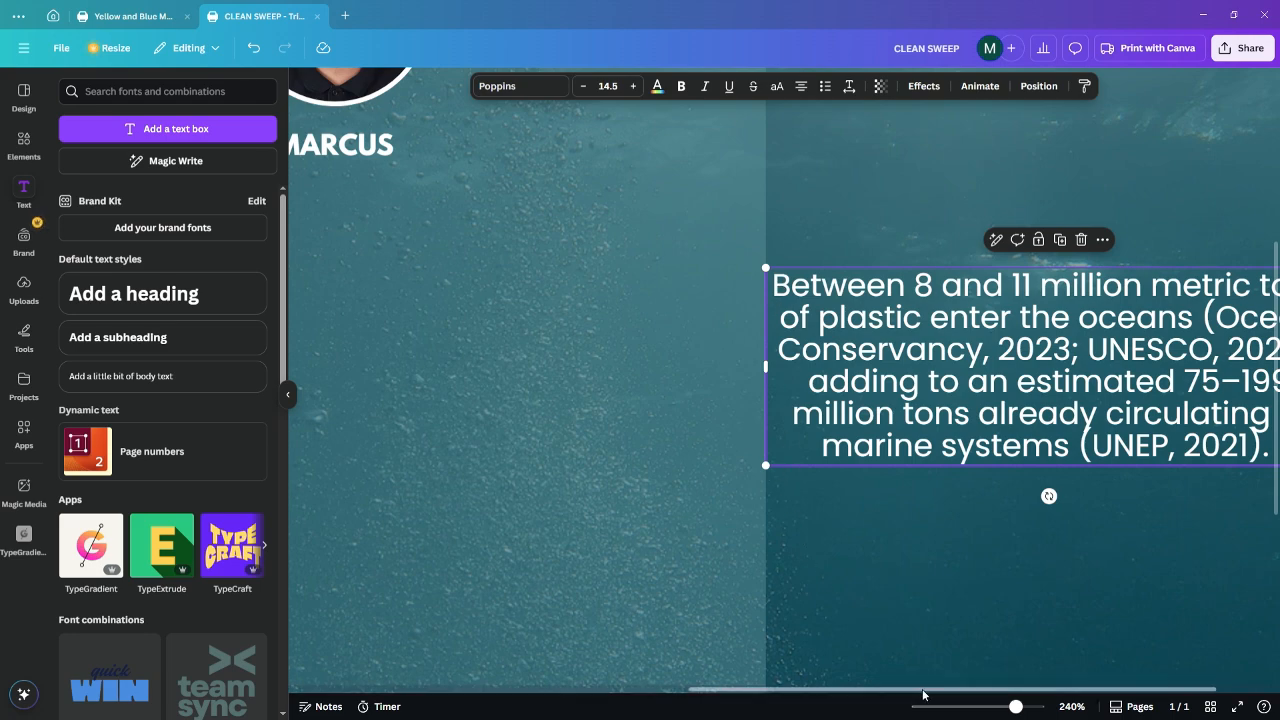
pyautogui.moveTo(923, 690); pyautogui.dragTo(989, 707)
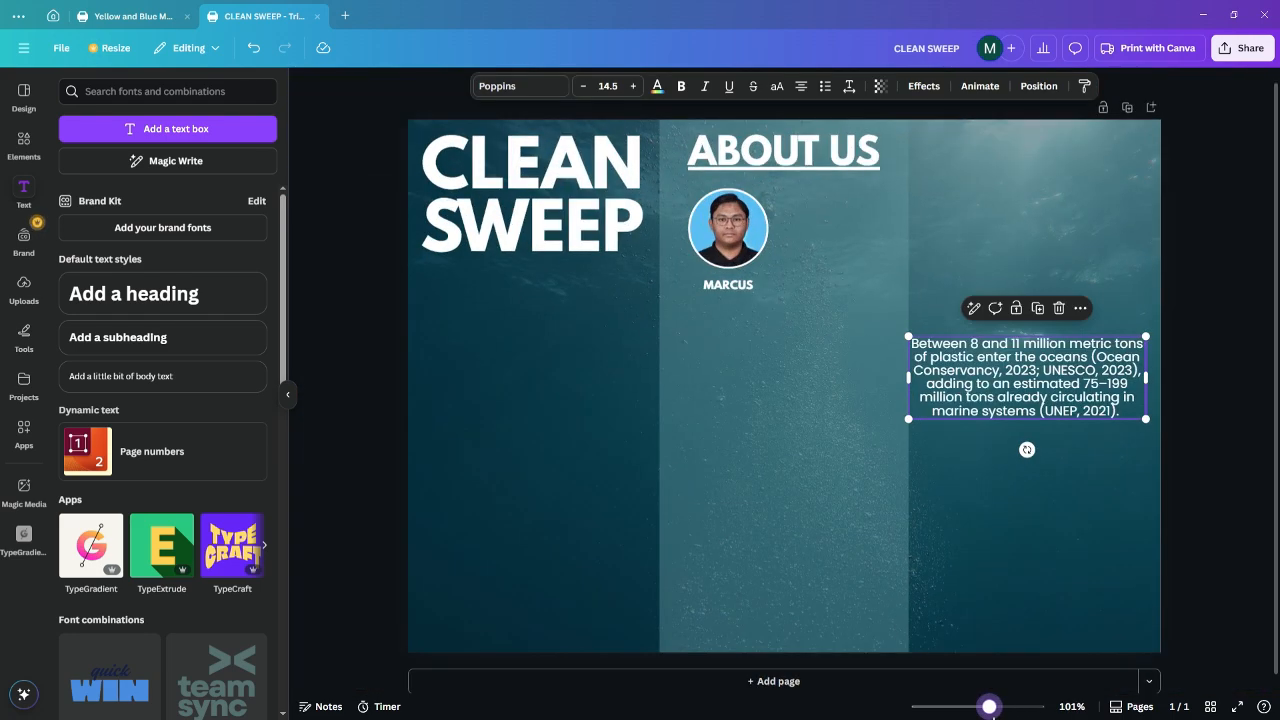
pyautogui.click(802, 88)
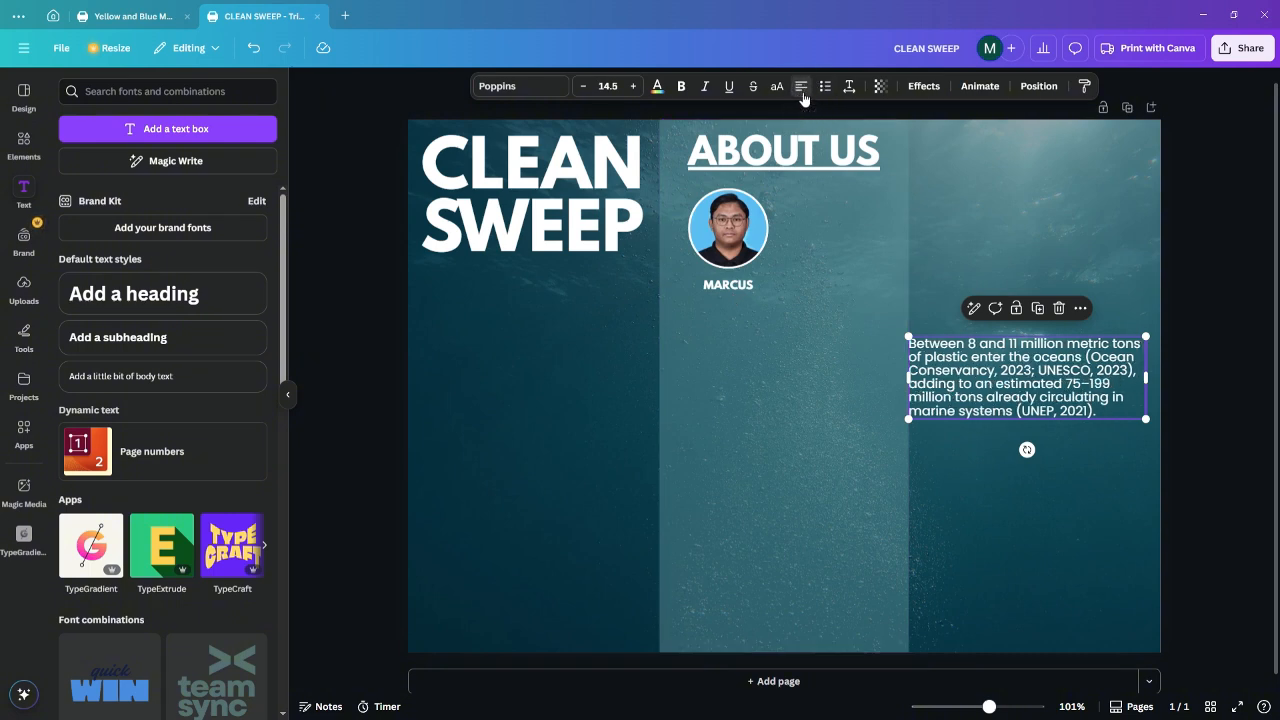
pyautogui.click(803, 90)
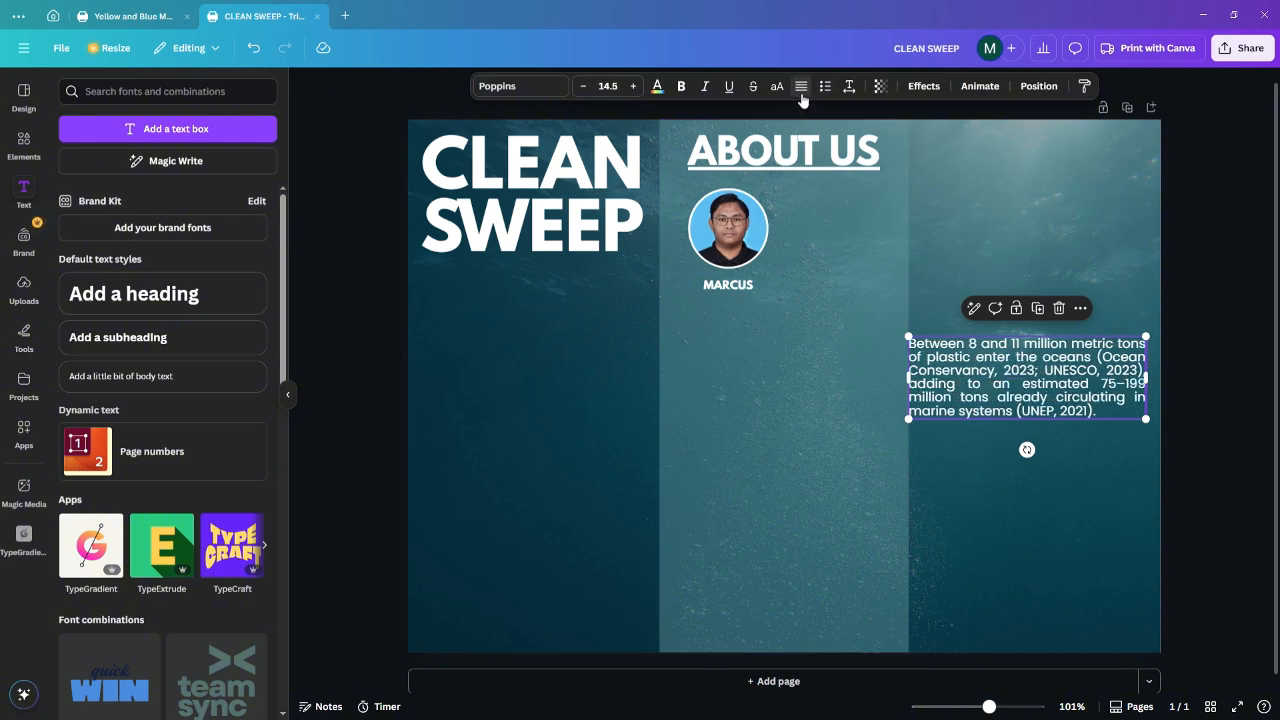
pyautogui.click(853, 170)
pyautogui.click(1031, 398)
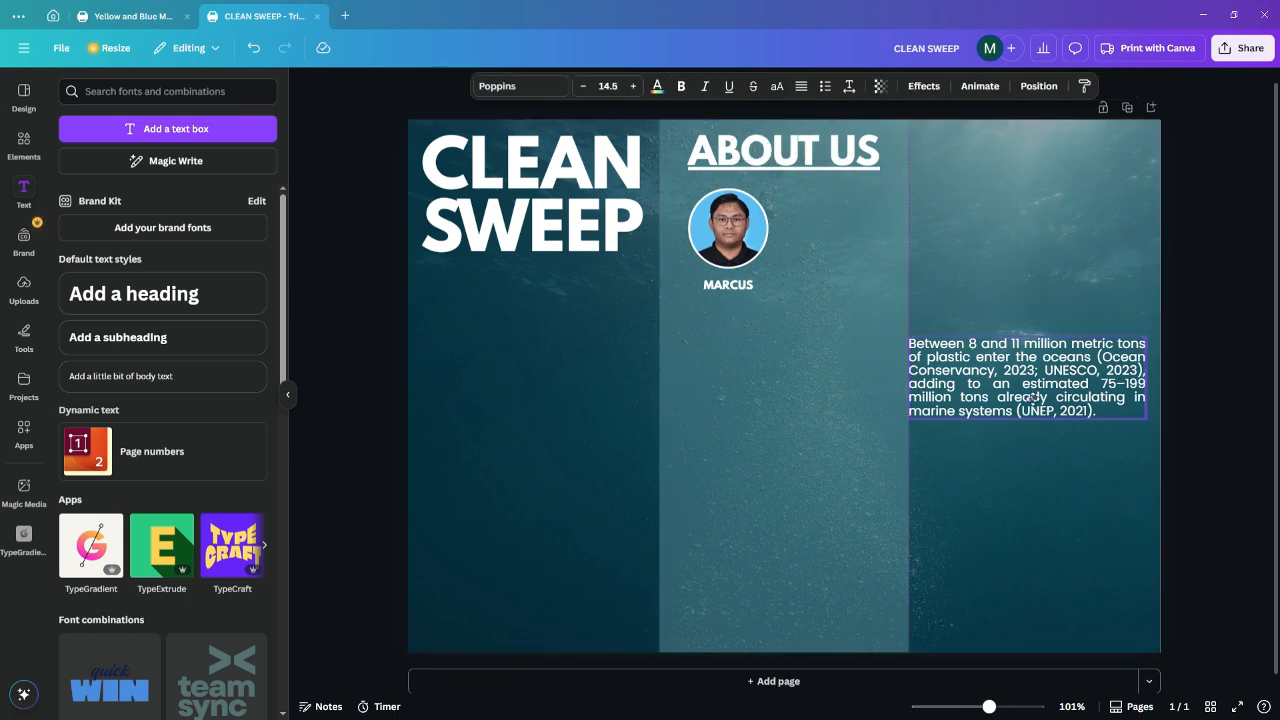
pyautogui.moveTo(909, 338); pyautogui.dragTo(923, 344)
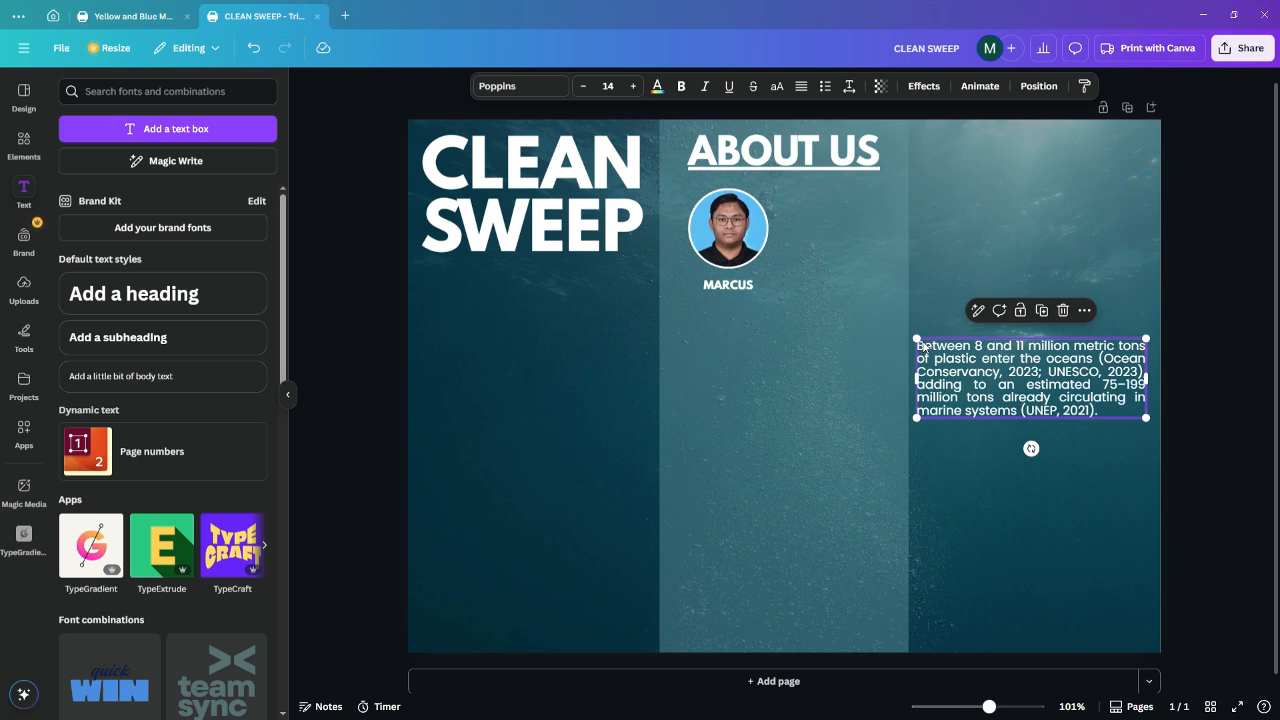
# Change the paragraph's font to Times New Roman and move it slightly lower in the third panel
pyautogui.click(515, 86)
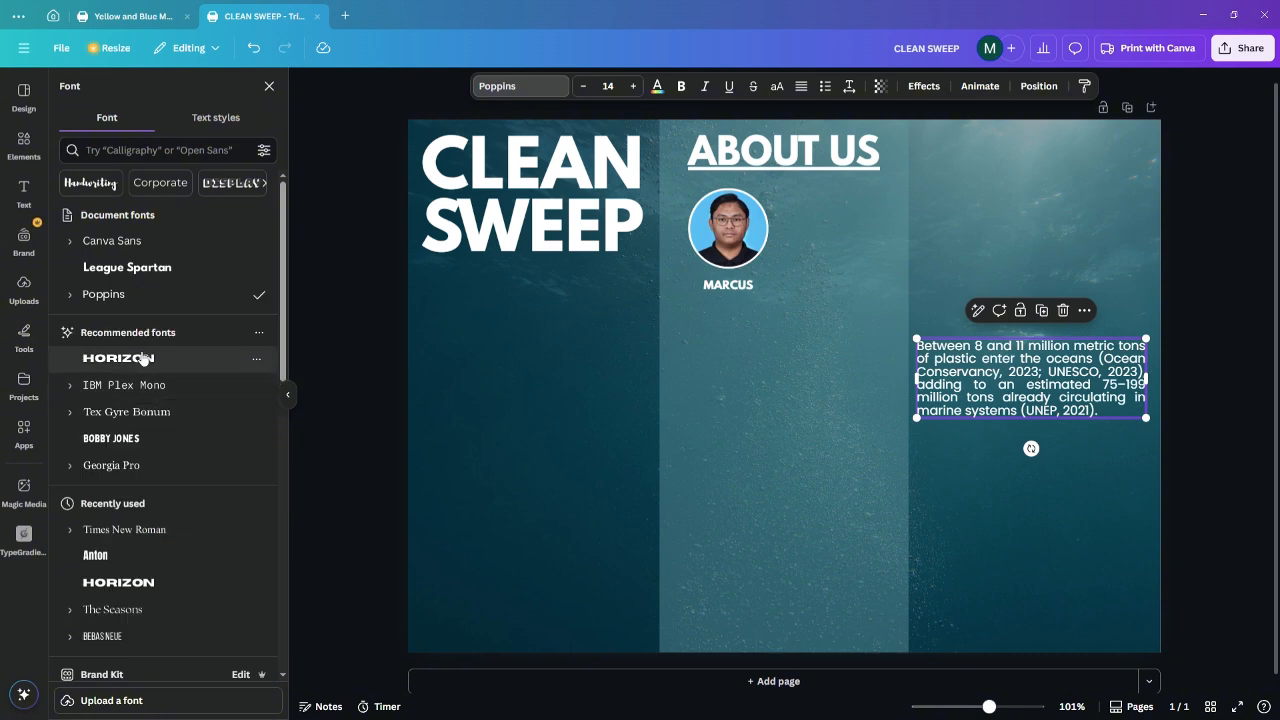
pyautogui.scroll(-2, 155, 470)
pyautogui.click(155, 463)
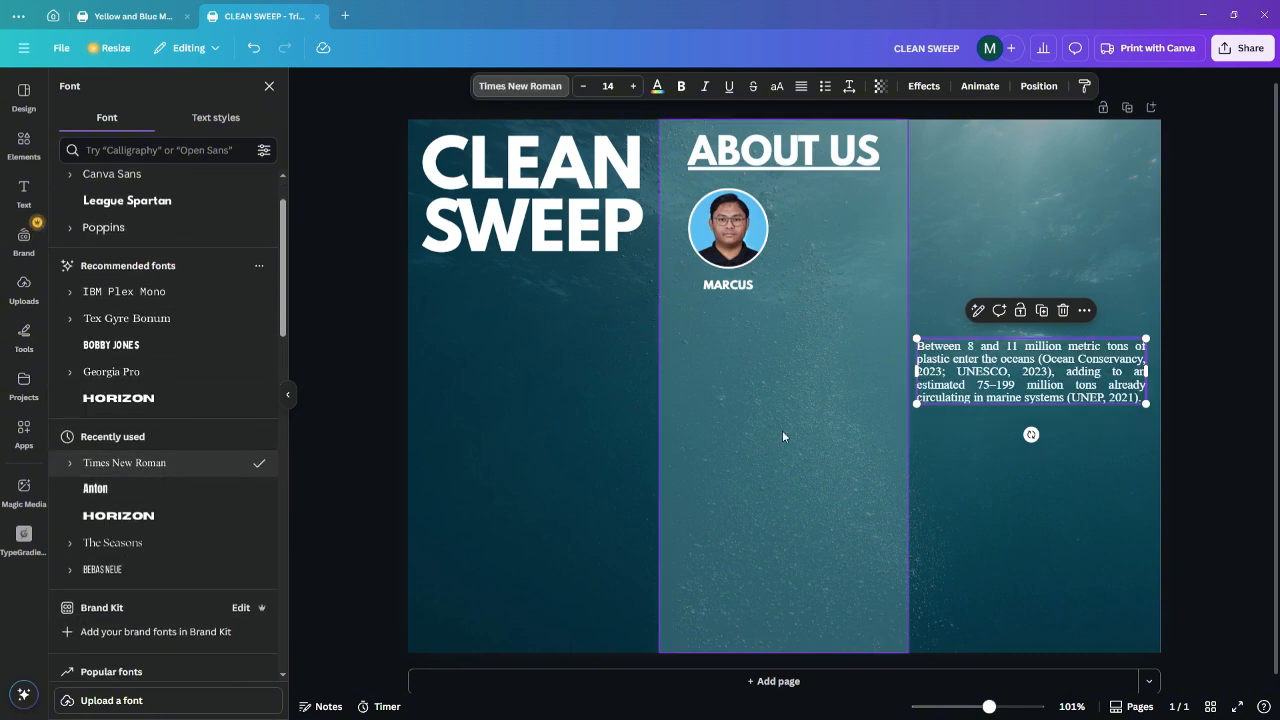
pyautogui.moveTo(1046, 392); pyautogui.dragTo(1048, 422)
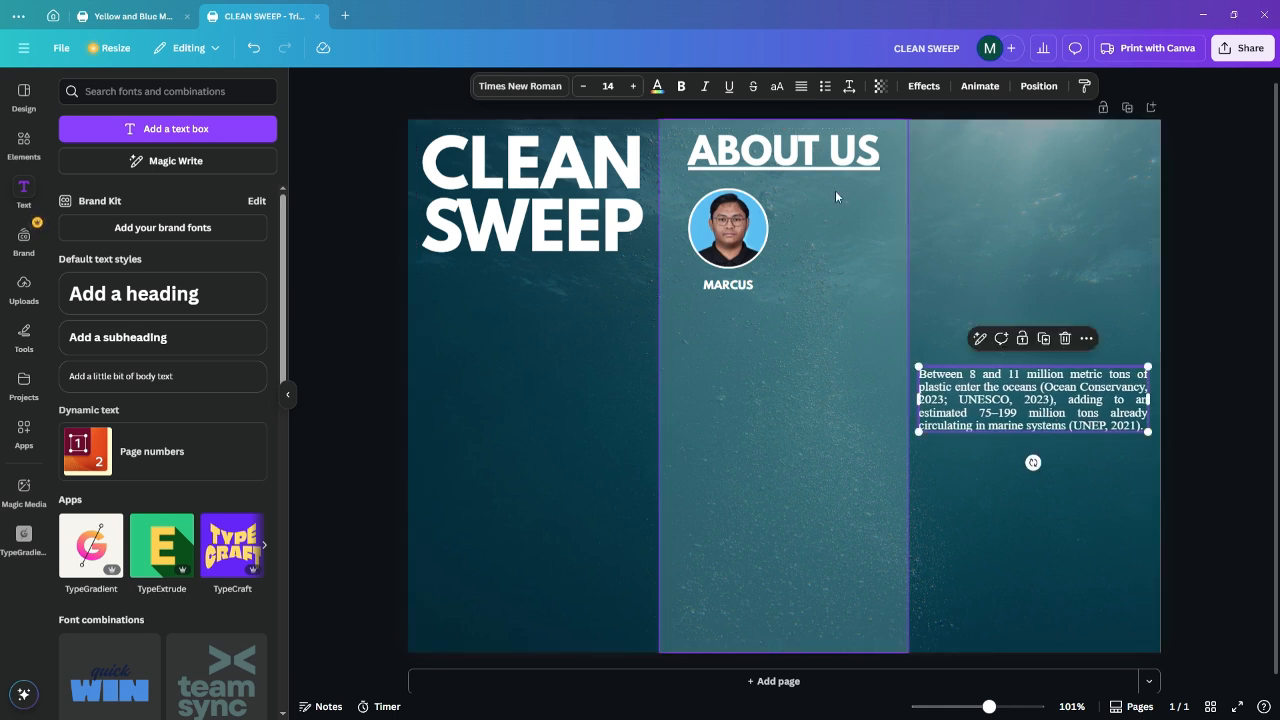
# Duplicate the ABOUT US heading and place the copy centred at the top of the third panel
pyautogui.click(821, 165)
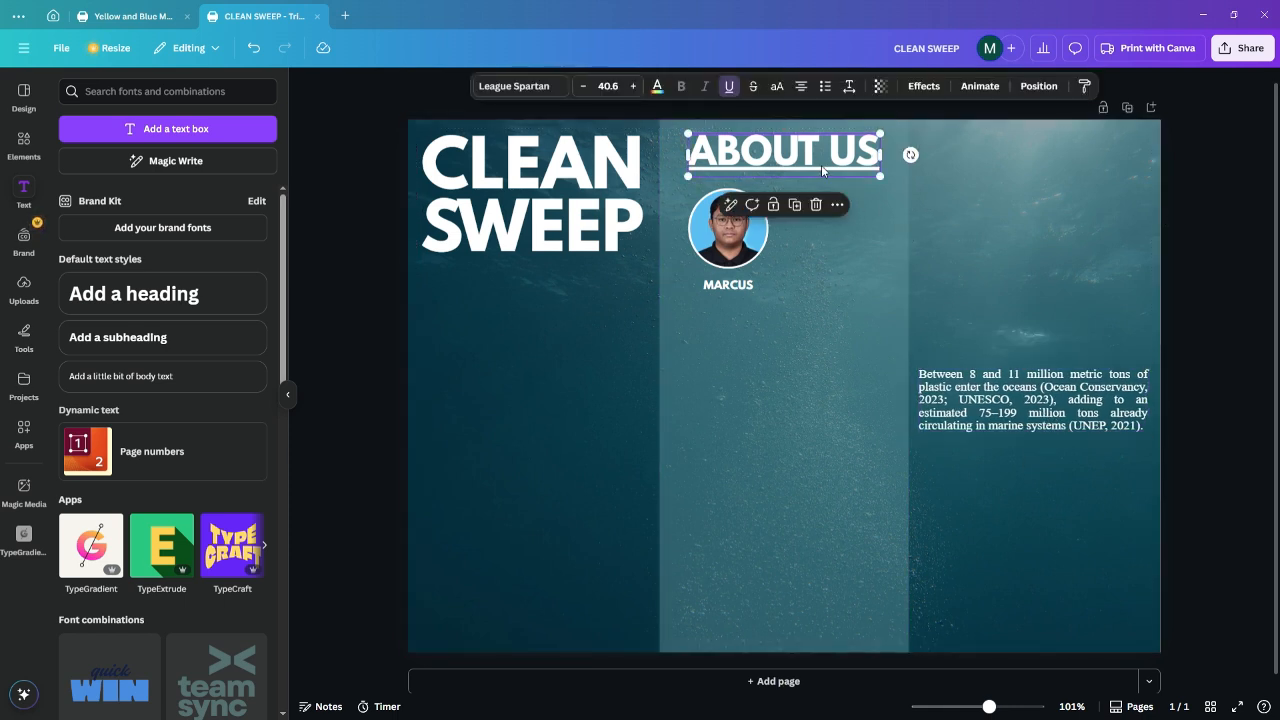
pyautogui.hotkey('ctrl', 'd')
pyautogui.moveTo(815, 165); pyautogui.dragTo(1057, 158)
# Replace the text of the copied heading in the third panel with WHY
pyautogui.doubleClick(1057, 158)
pyautogui.press('BackSpace')
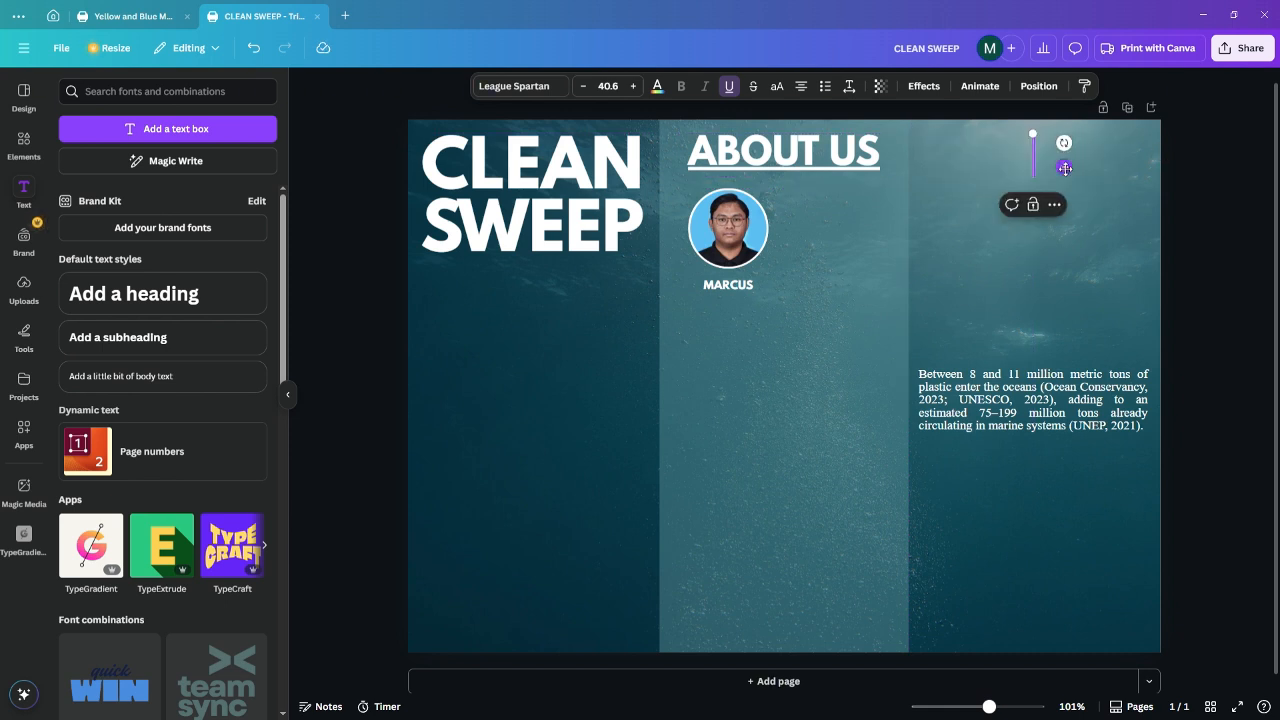
pyautogui.write('why')
pyautogui.press('BackSpace')
pyautogui.press('BackSpace')
pyautogui.press('BackSpace')
pyautogui.write('WHY')
pyautogui.click(1229, 186)
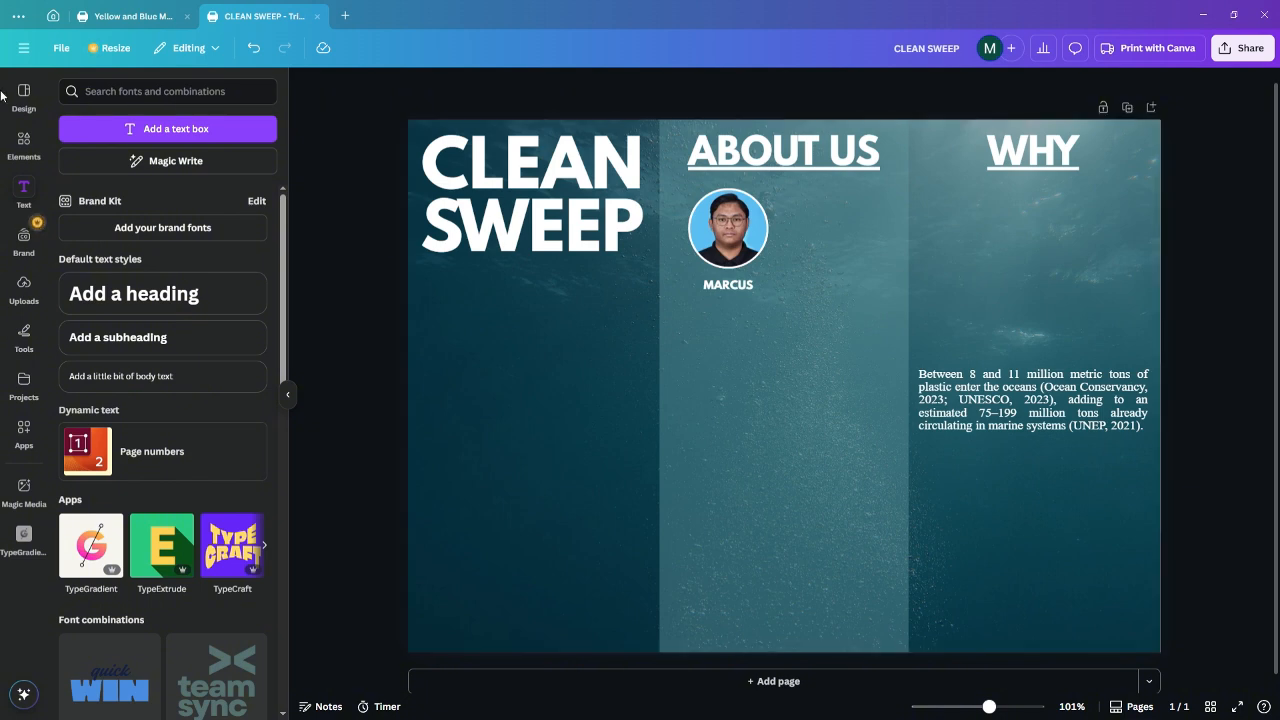
# Search the elements library for water waves and show all matching graphics
pyautogui.click(24, 142)
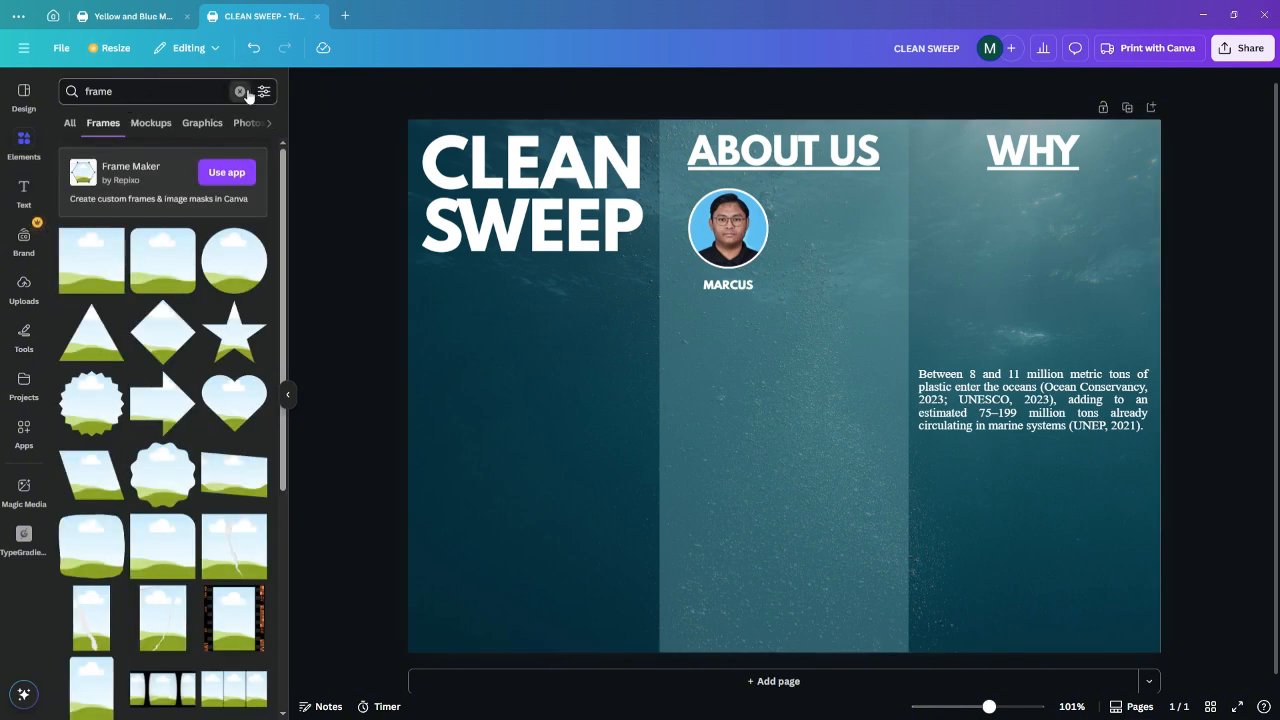
pyautogui.click(240, 91)
pyautogui.write('q')
pyautogui.press('BackSpace')
pyautogui.write('wate')
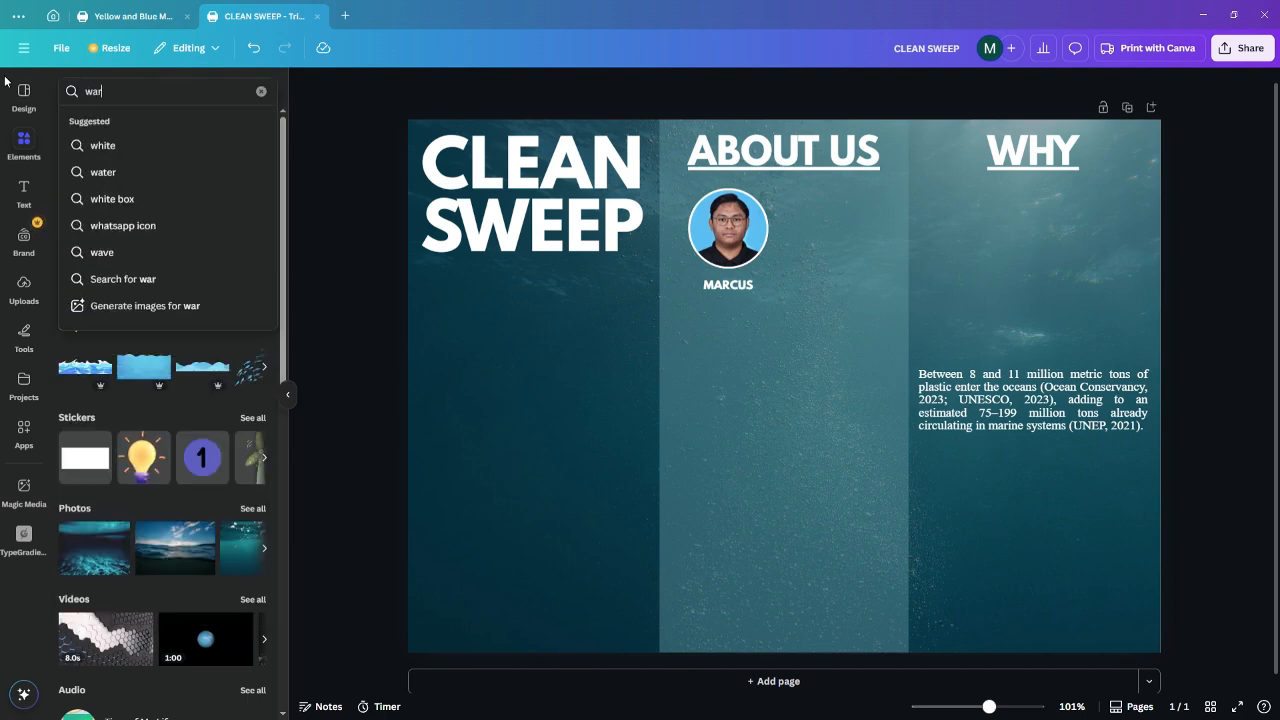
pyautogui.write('r wave')
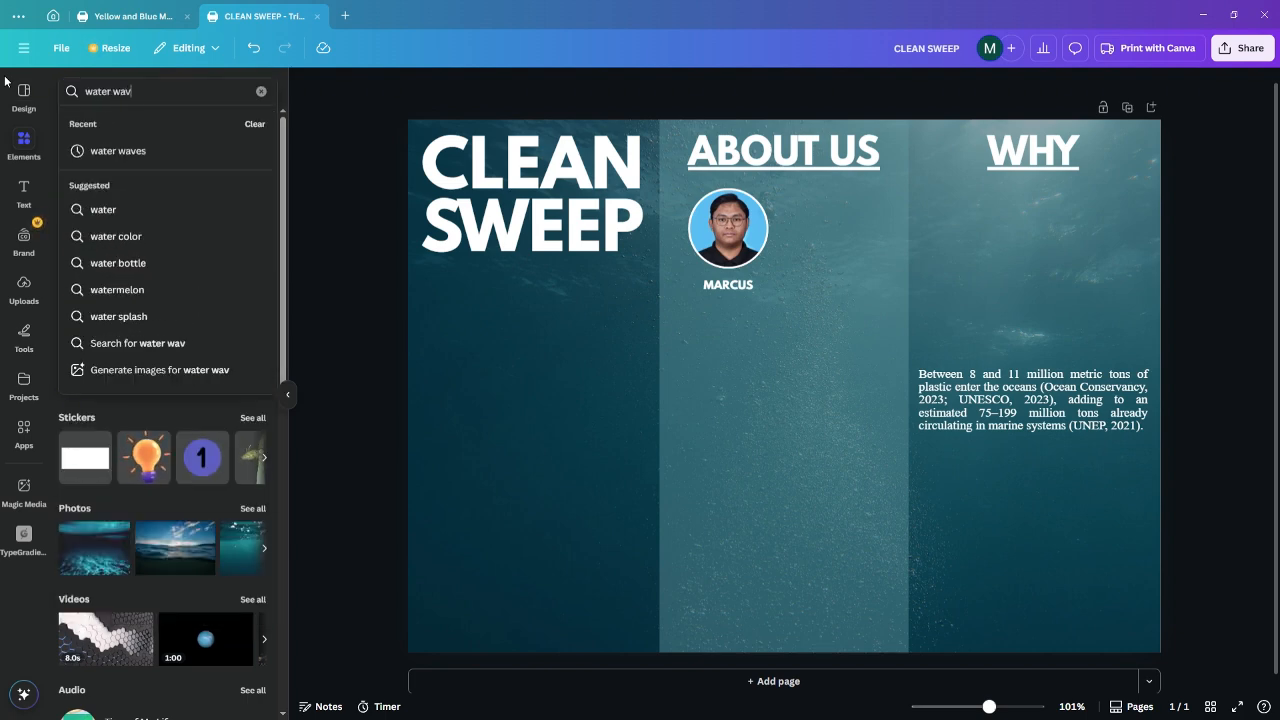
pyautogui.click(134, 150)
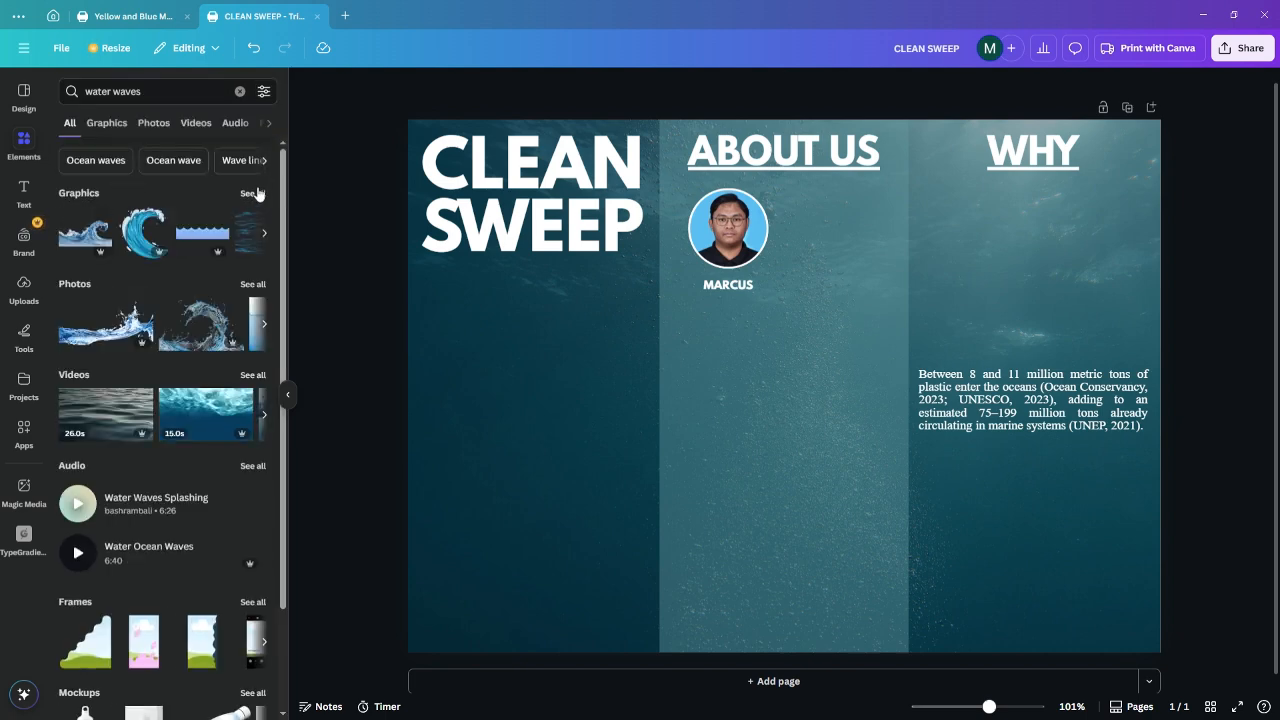
pyautogui.click(252, 193)
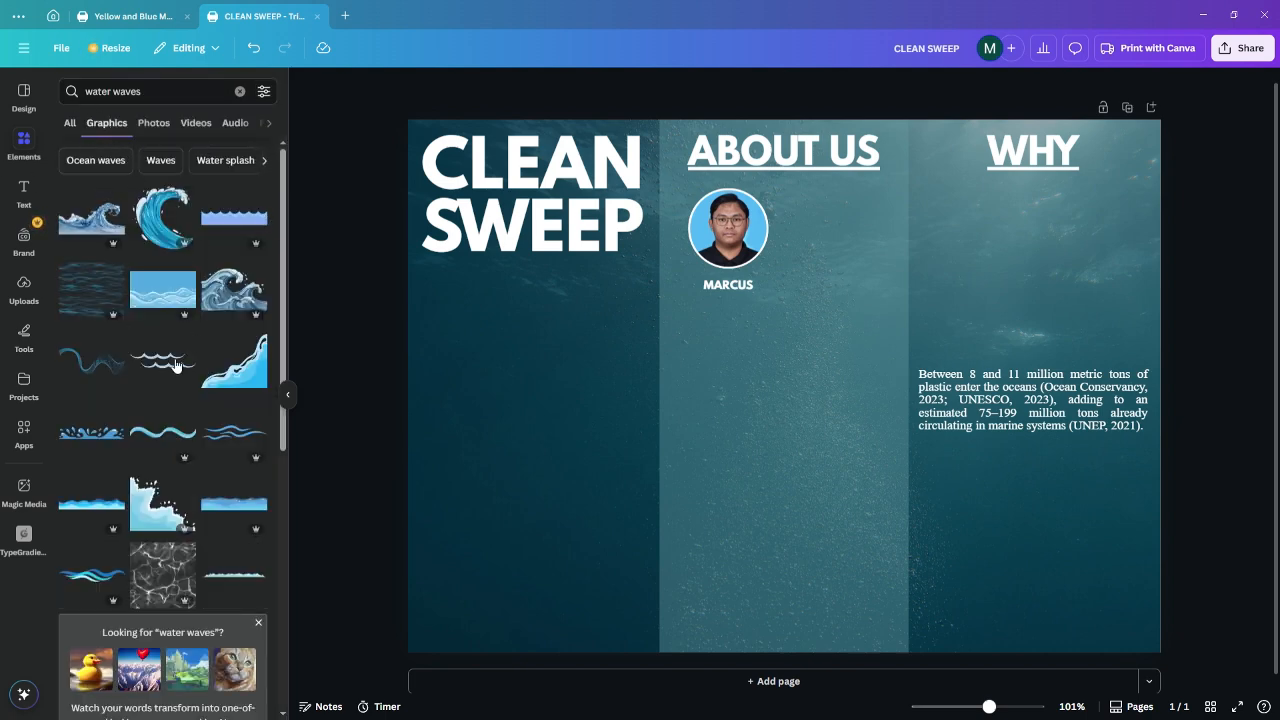
# Add the flat blue wave strip graphic along the bottom of the first panel, scaled to the panel's width
pyautogui.scroll(-2, 182, 494)
pyautogui.scroll(2, 182, 494)
pyautogui.click(234, 218)
pyautogui.moveTo(730, 384); pyautogui.dragTo(517, 613)
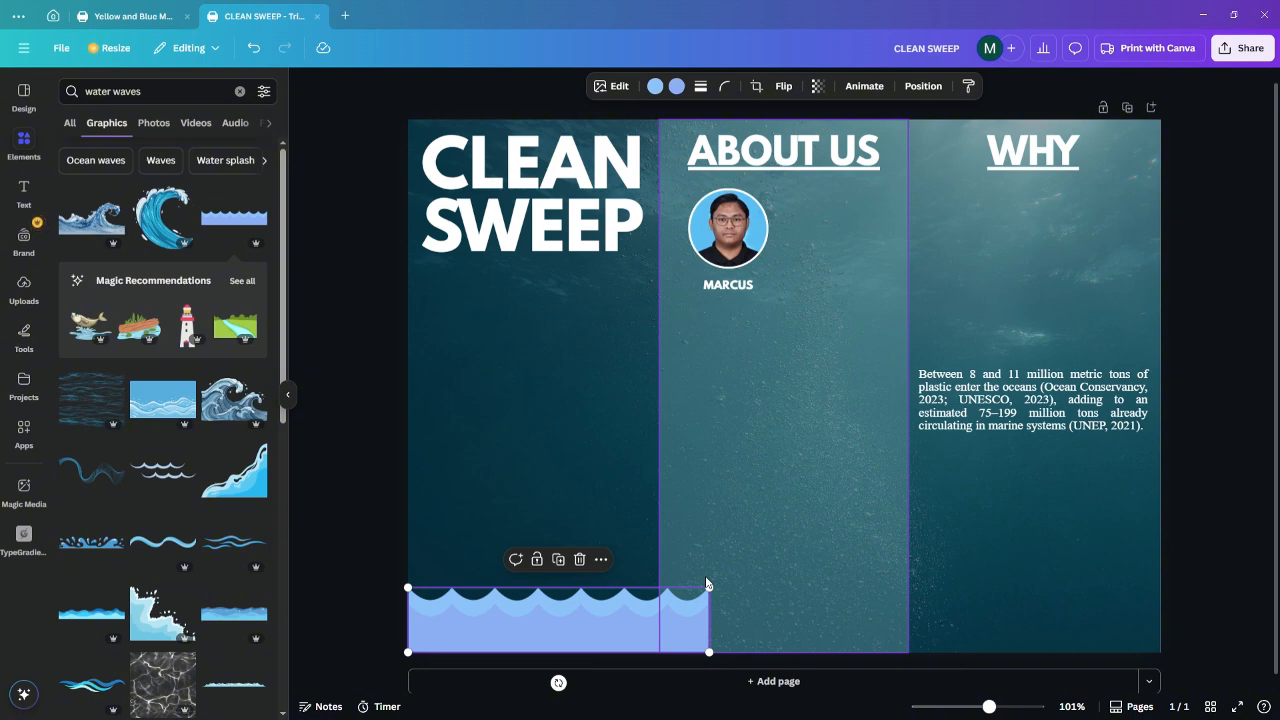
pyautogui.moveTo(712, 582); pyautogui.dragTo(857, 627)
# Try copies of the wave strip along the bottom of the middle and third panels, and delete these copies
pyautogui.hotkey('ctrl', 'd')
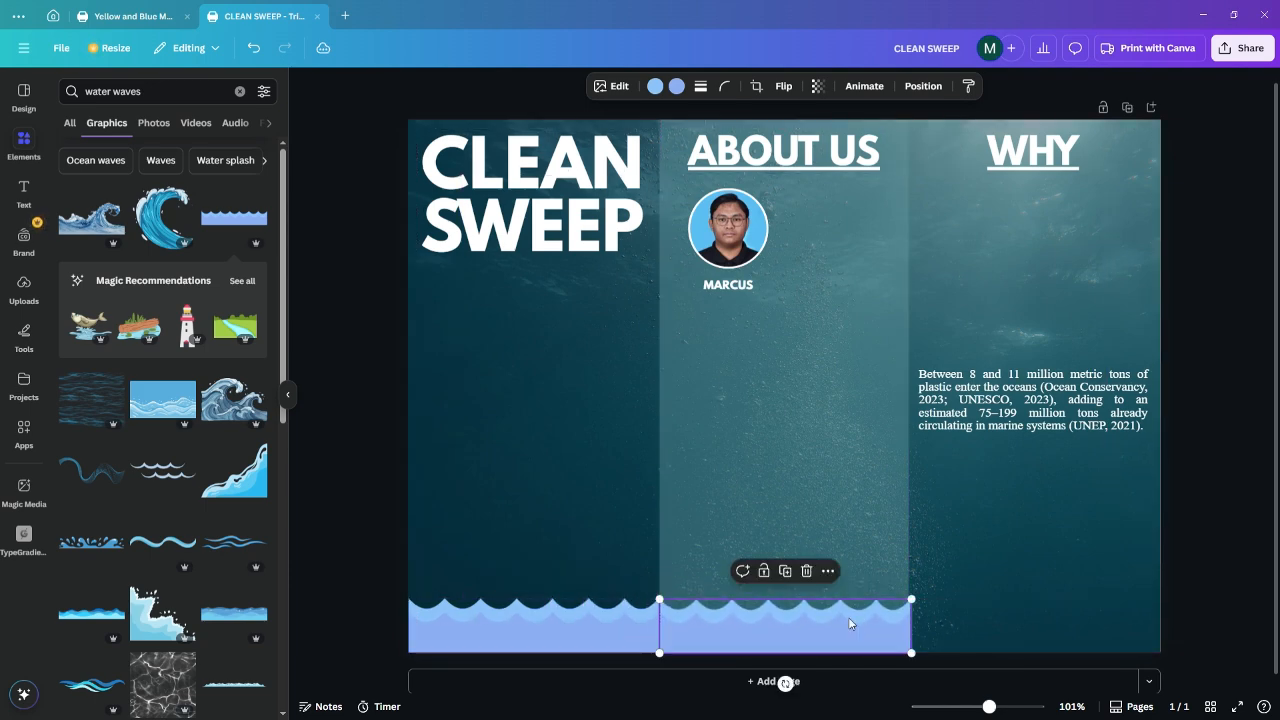
pyautogui.click(588, 626)
pyautogui.hotkey('ctrl', 'd')
pyautogui.moveTo(591, 628); pyautogui.dragTo(1077, 630)
pyautogui.press('Delete')
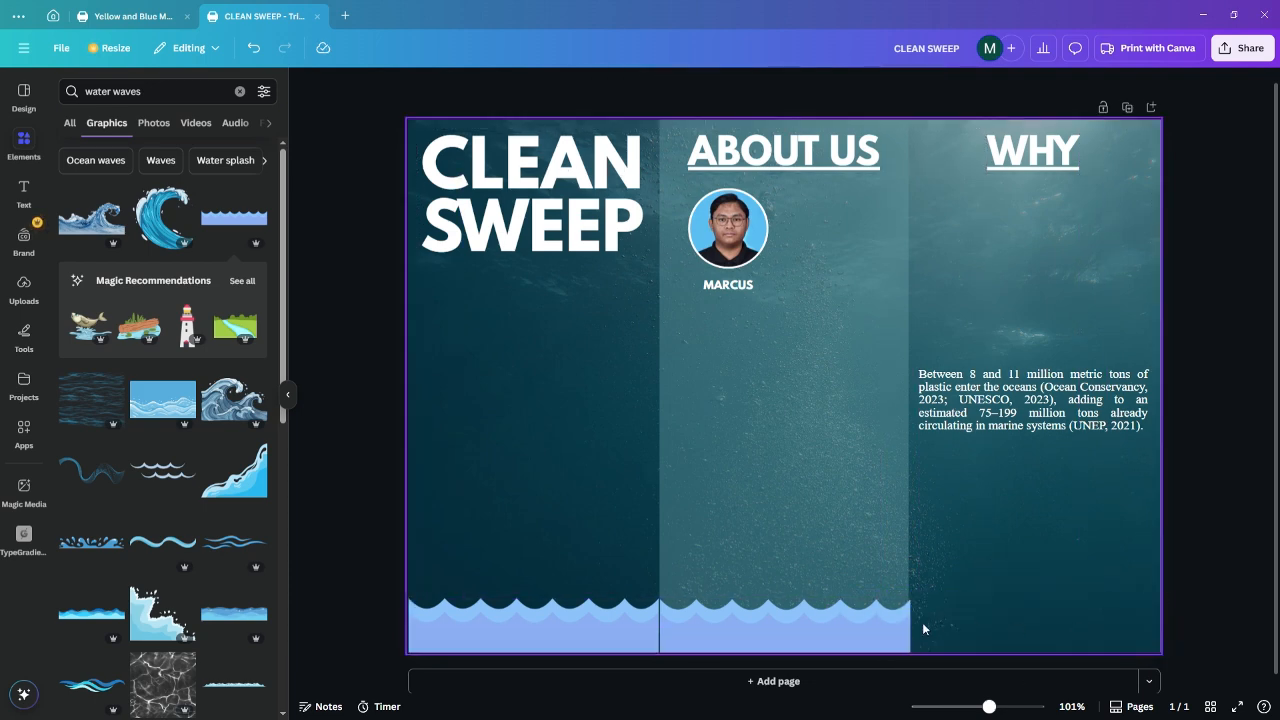
pyautogui.click(837, 634)
pyautogui.press('Delete')
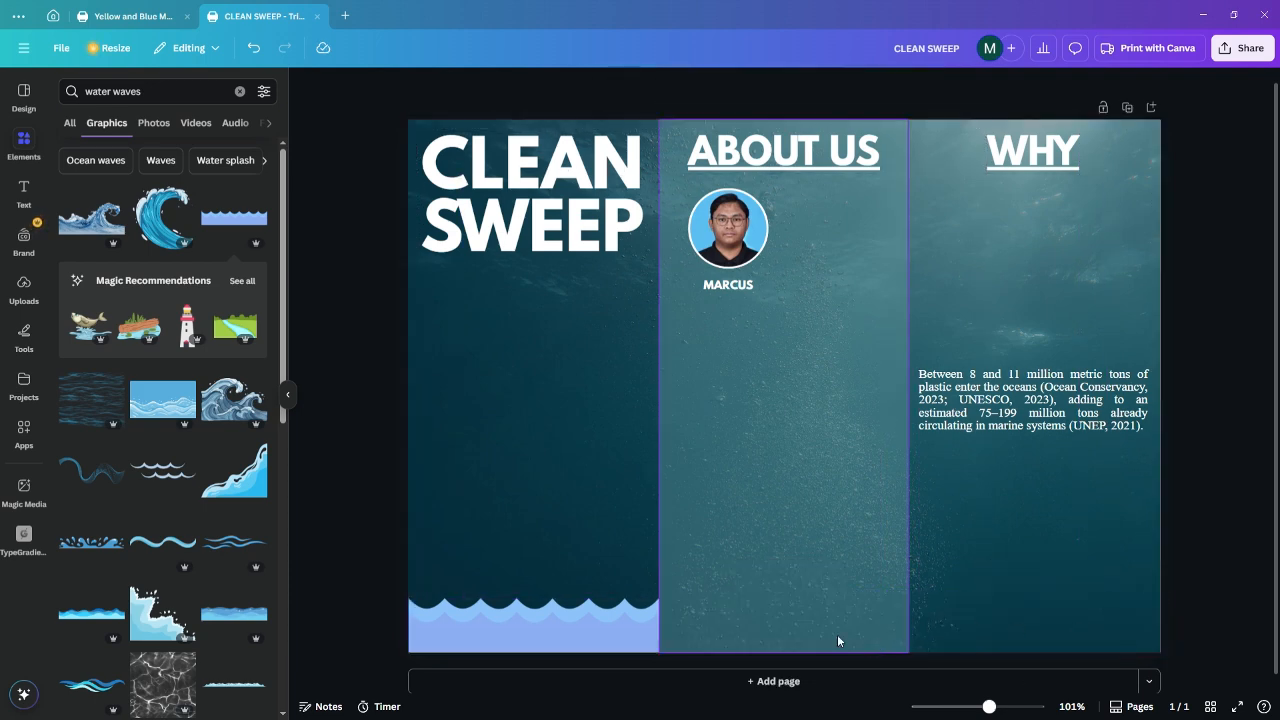
# Enlarge the wave strip in the first panel outwards past the page's outer edge, keeping it aligned with the fold
pyautogui.click(537, 606)
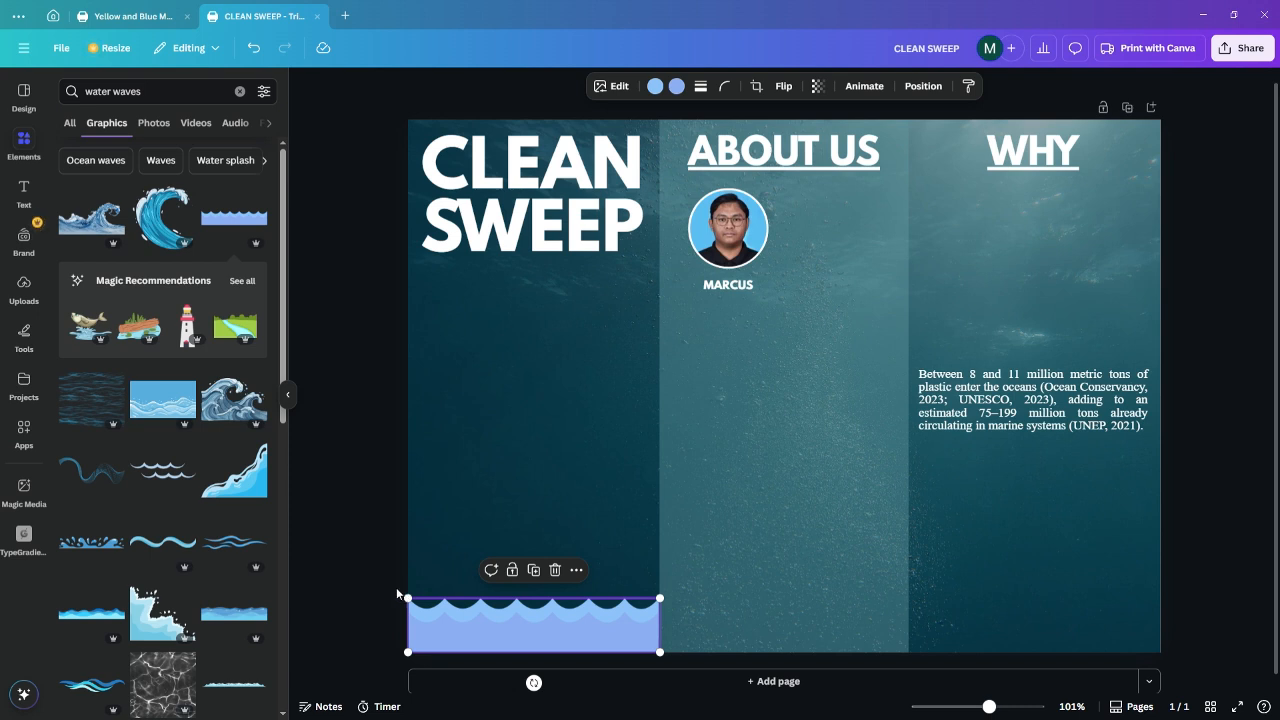
pyautogui.moveTo(406, 596); pyautogui.dragTo(320, 540)
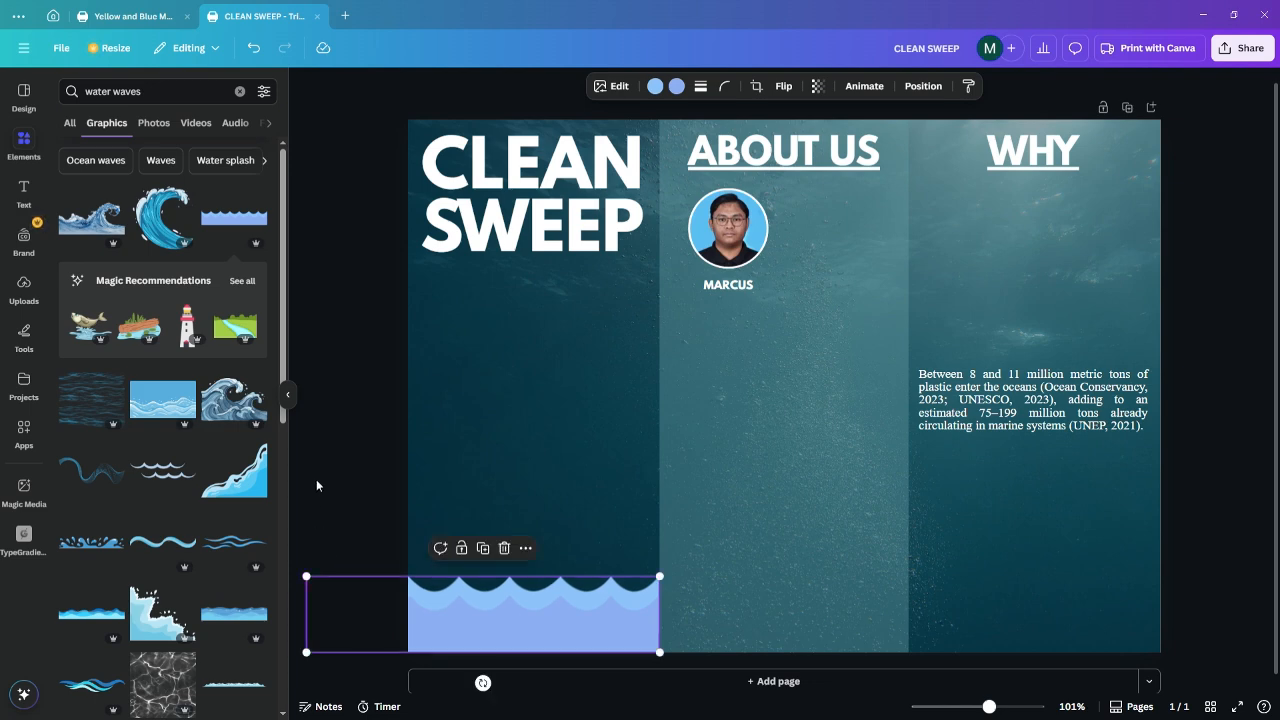
pyautogui.click(315, 477)
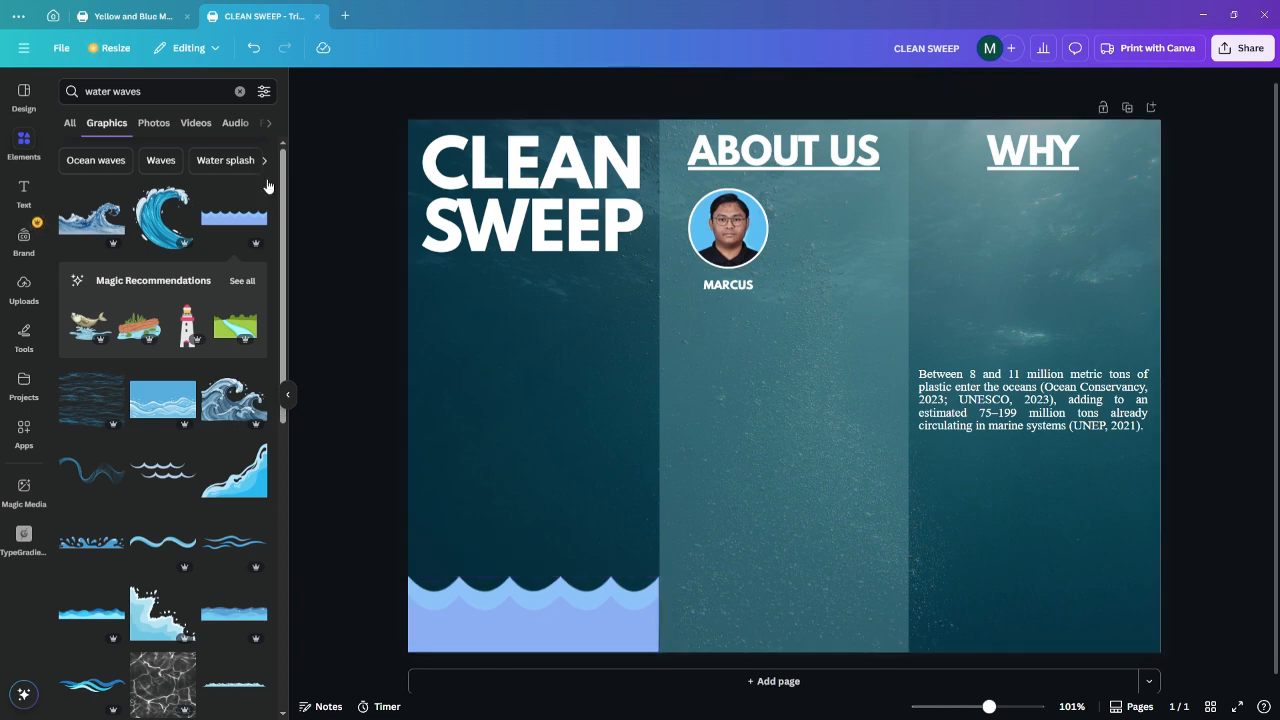
# Search the elements library for rubbish and restrict the results to graphics
pyautogui.click(239, 91)
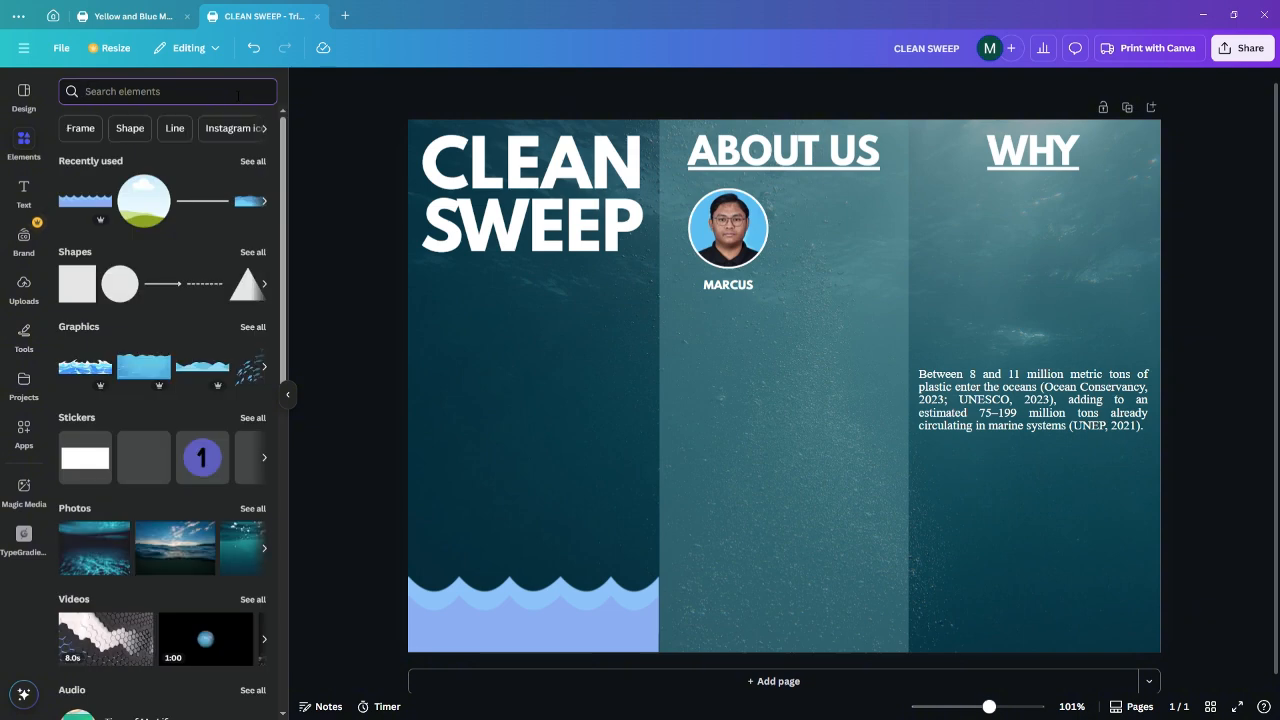
pyautogui.write('rubbish')
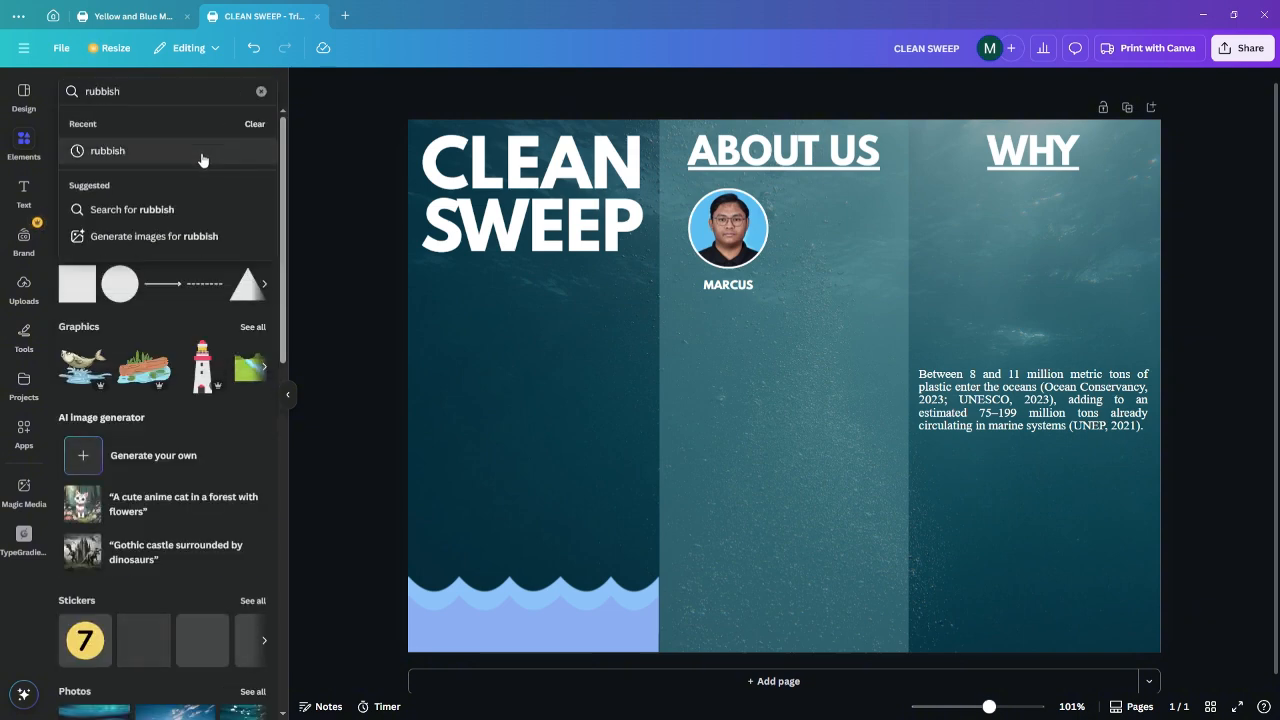
pyautogui.click(109, 155)
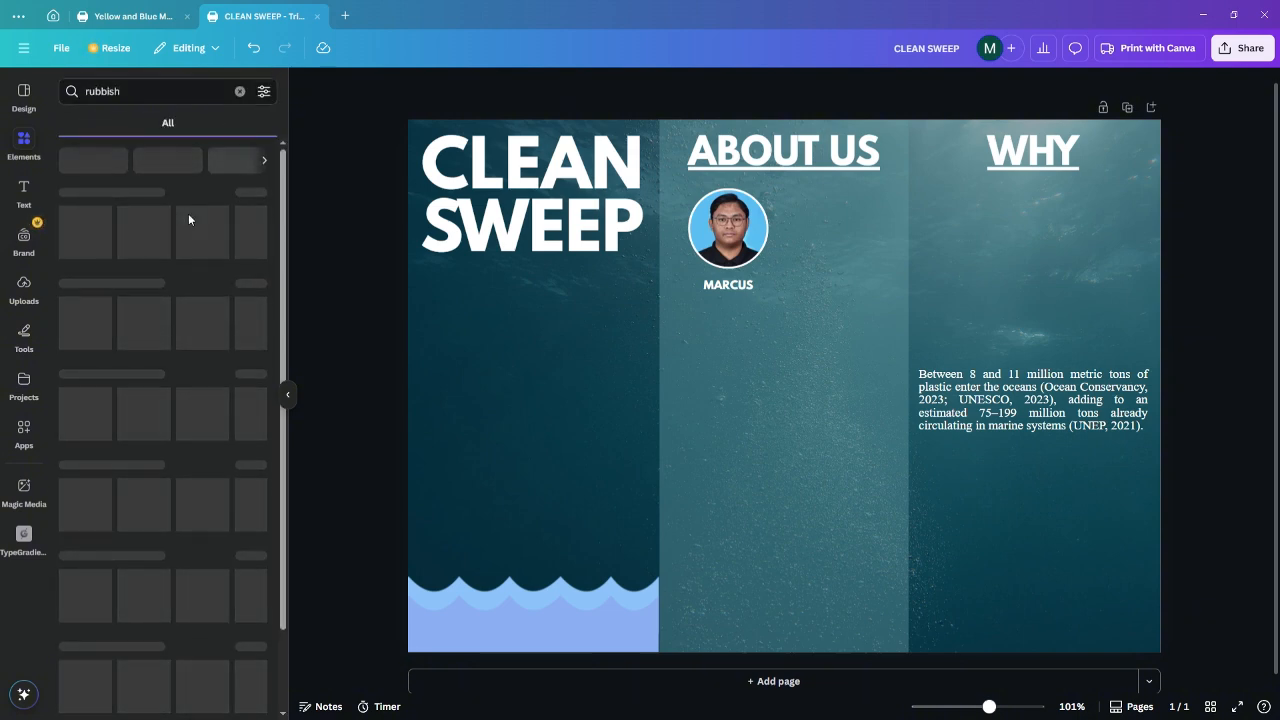
pyautogui.click(118, 124)
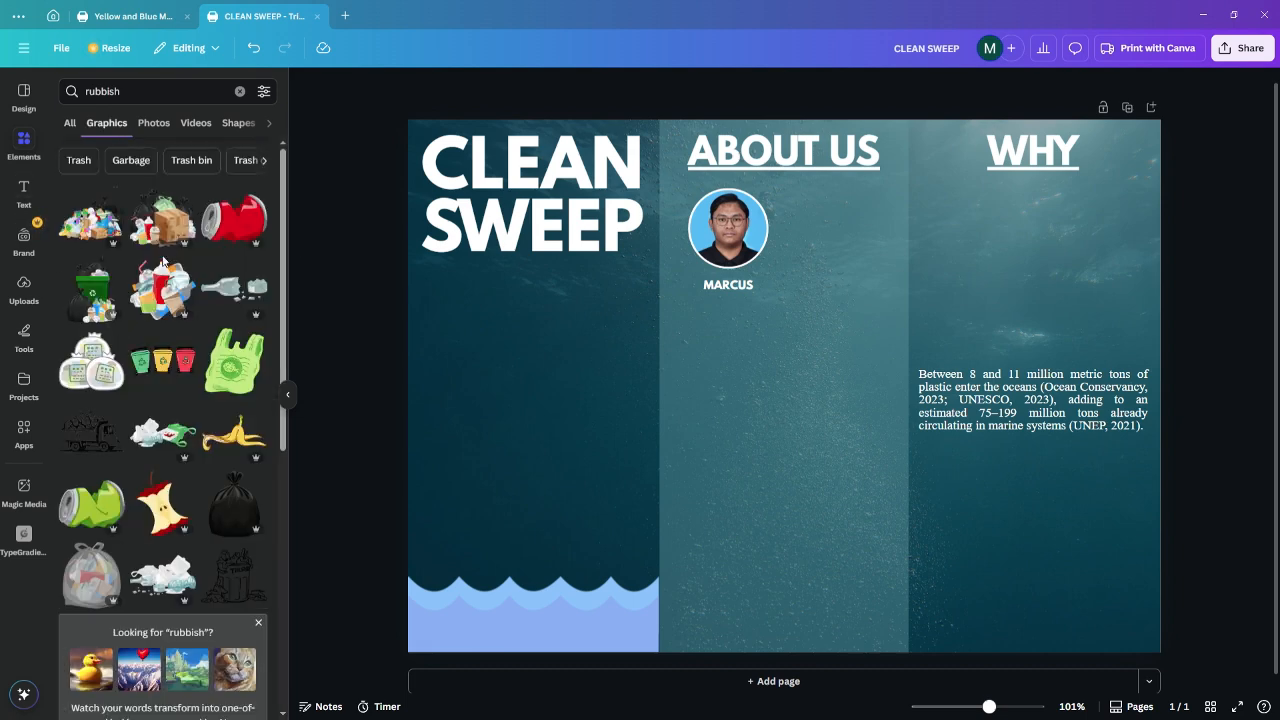
# Add the broken glass bottle graphic to the first panel, shrunk and tilted about 37° over the wave near the fold
pyautogui.click(234, 289)
pyautogui.moveTo(1110, 510); pyautogui.dragTo(552, 640)
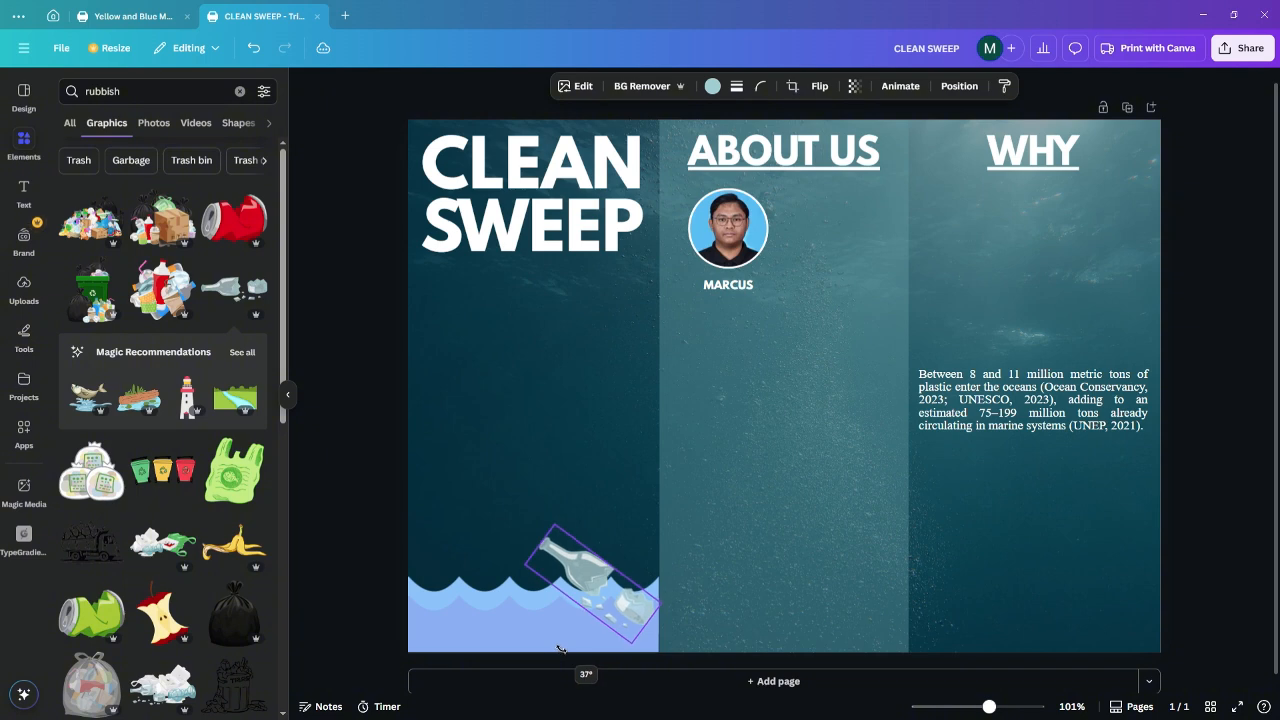
pyautogui.moveTo(561, 531); pyautogui.dragTo(598, 589)
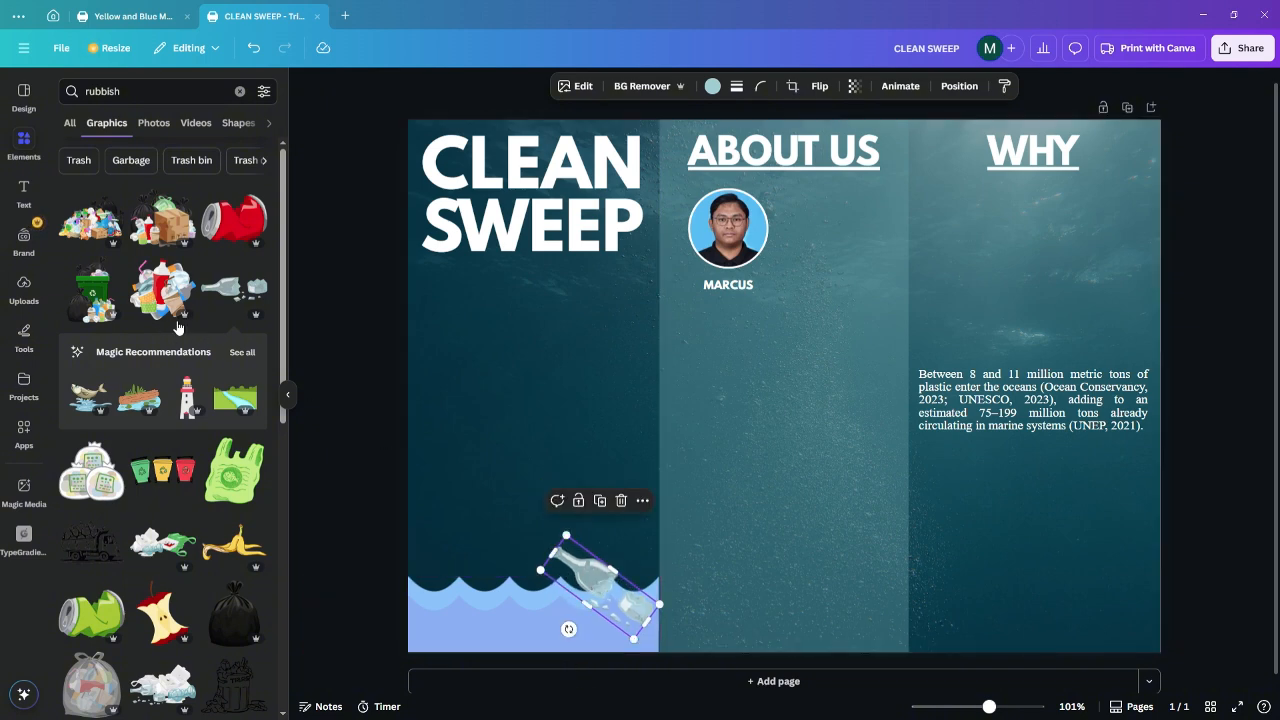
# Add the crushed red can graphic, shrink and tilt it, and place it on the wave at the first panel's outer edge
pyautogui.click(240, 232)
pyautogui.moveTo(1077, 600); pyautogui.dragTo(600, 251)
pyautogui.moveTo(530, 197); pyautogui.dragTo(454, 563)
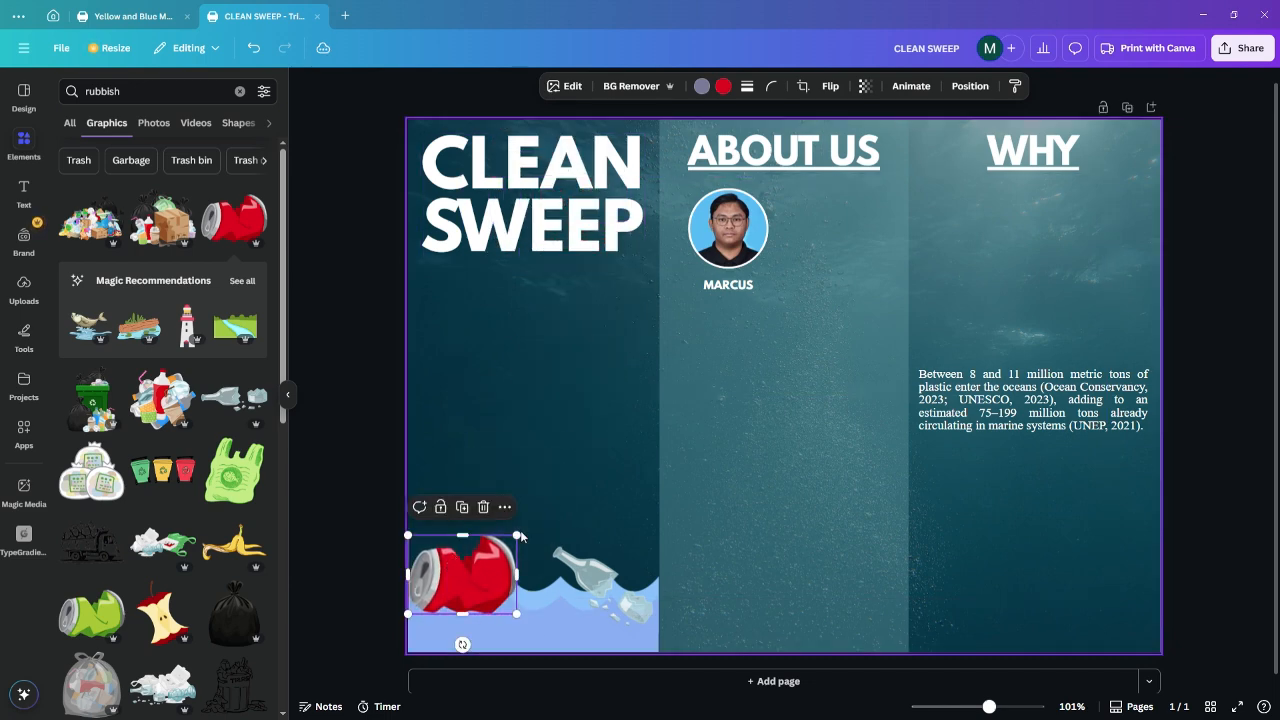
pyautogui.moveTo(516, 537); pyautogui.dragTo(469, 570)
pyautogui.moveTo(439, 648); pyautogui.dragTo(411, 636)
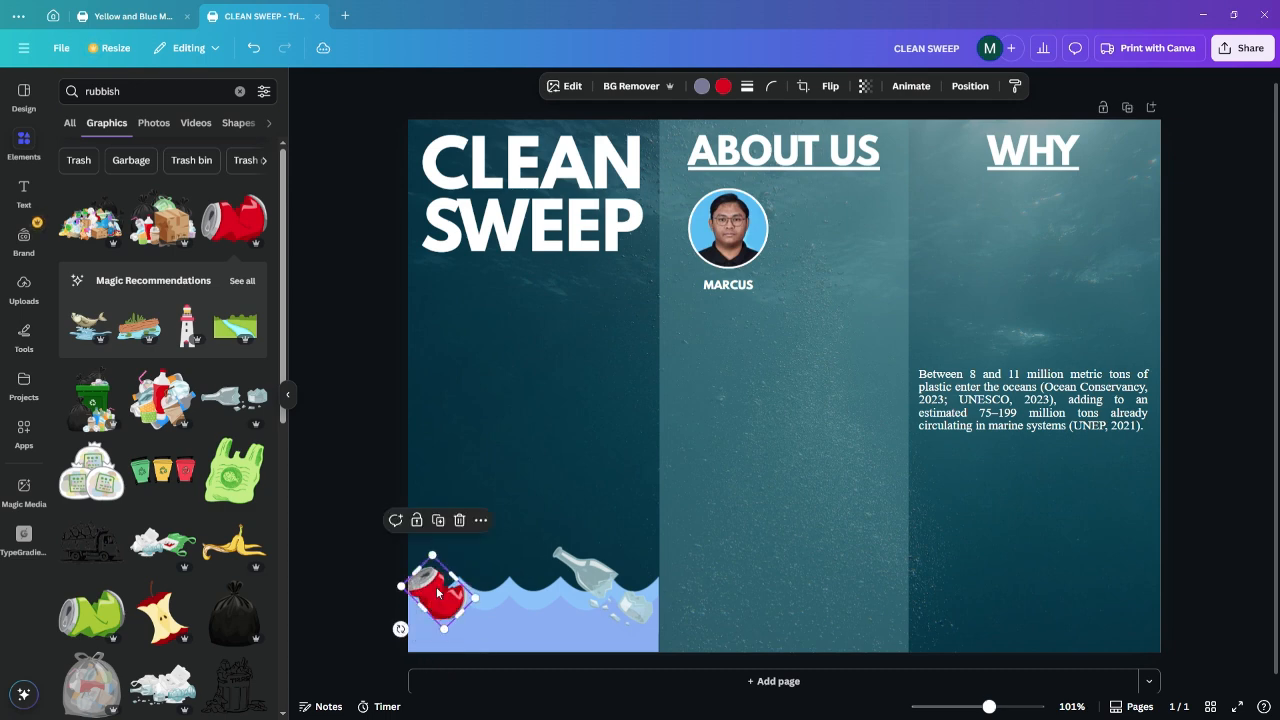
pyautogui.moveTo(437, 594); pyautogui.dragTo(437, 579)
pyautogui.click(360, 480)
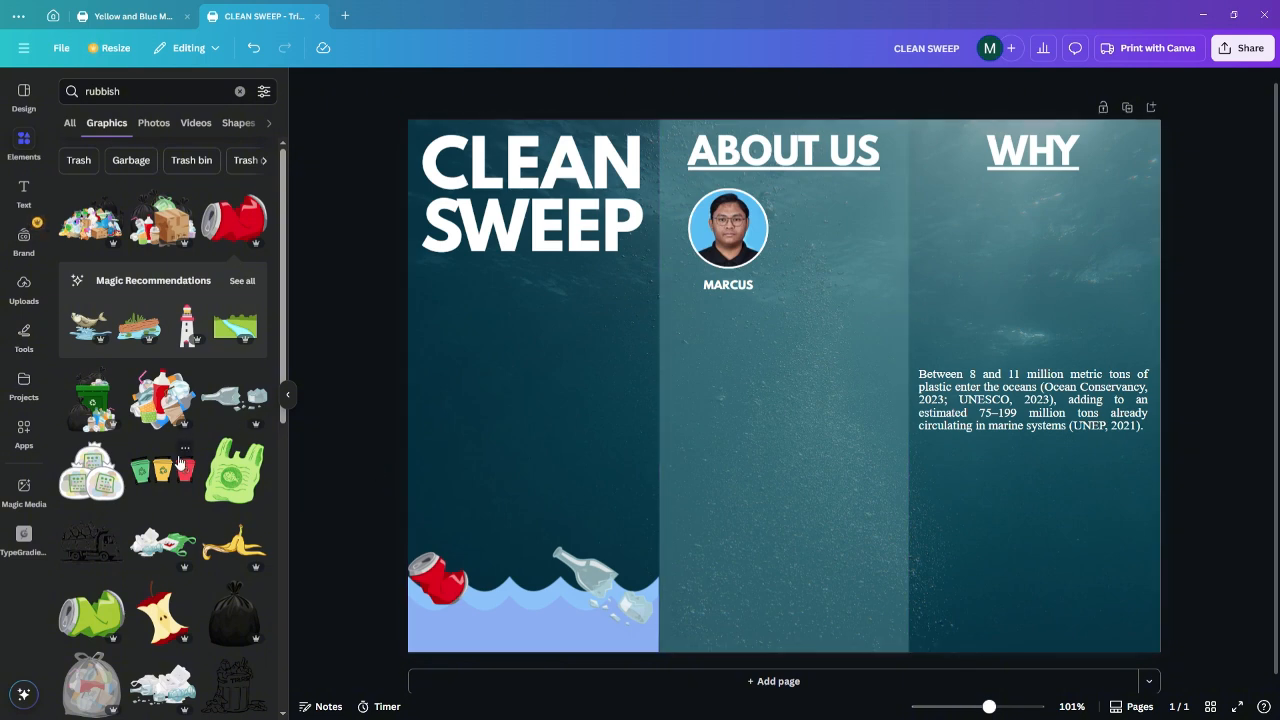
# Add the black garbage bag graphic, shrink it to stand between the can and bottle, and move the bottle up against it
pyautogui.scroll(-2, 180, 455)
pyautogui.scroll(-1, 180, 462)
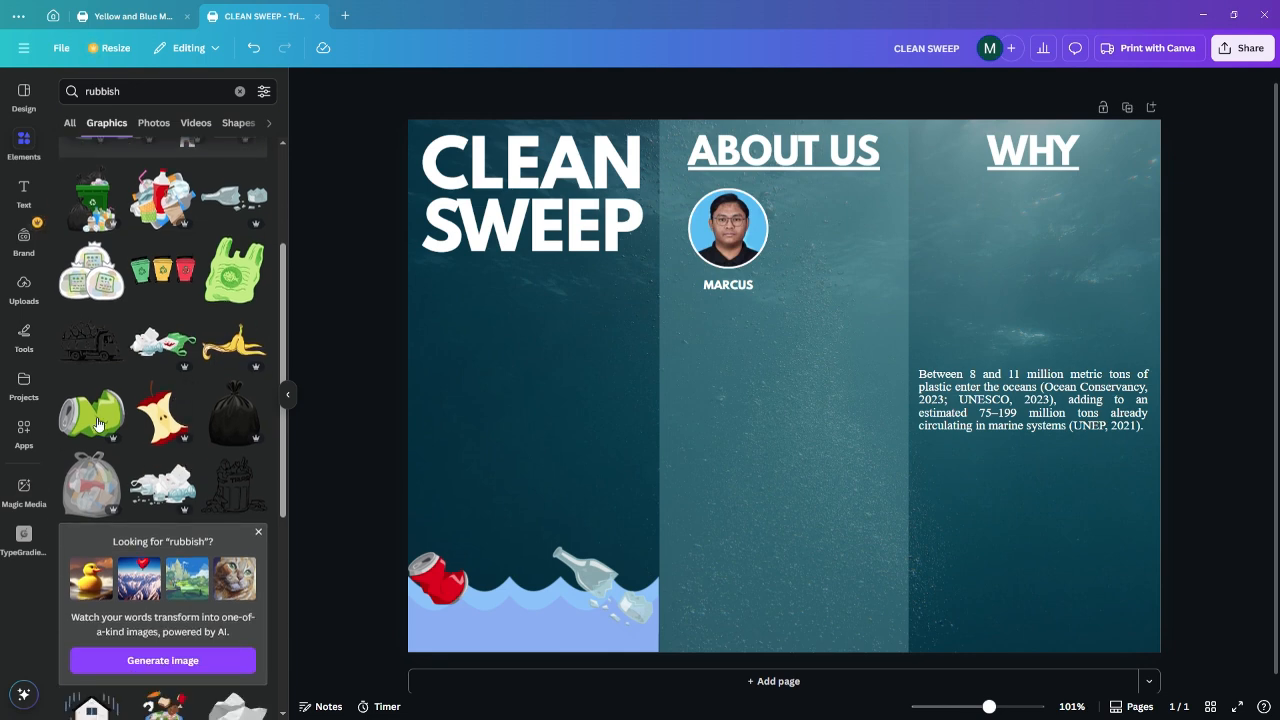
pyautogui.click(233, 414)
pyautogui.moveTo(806, 500); pyautogui.dragTo(636, 558)
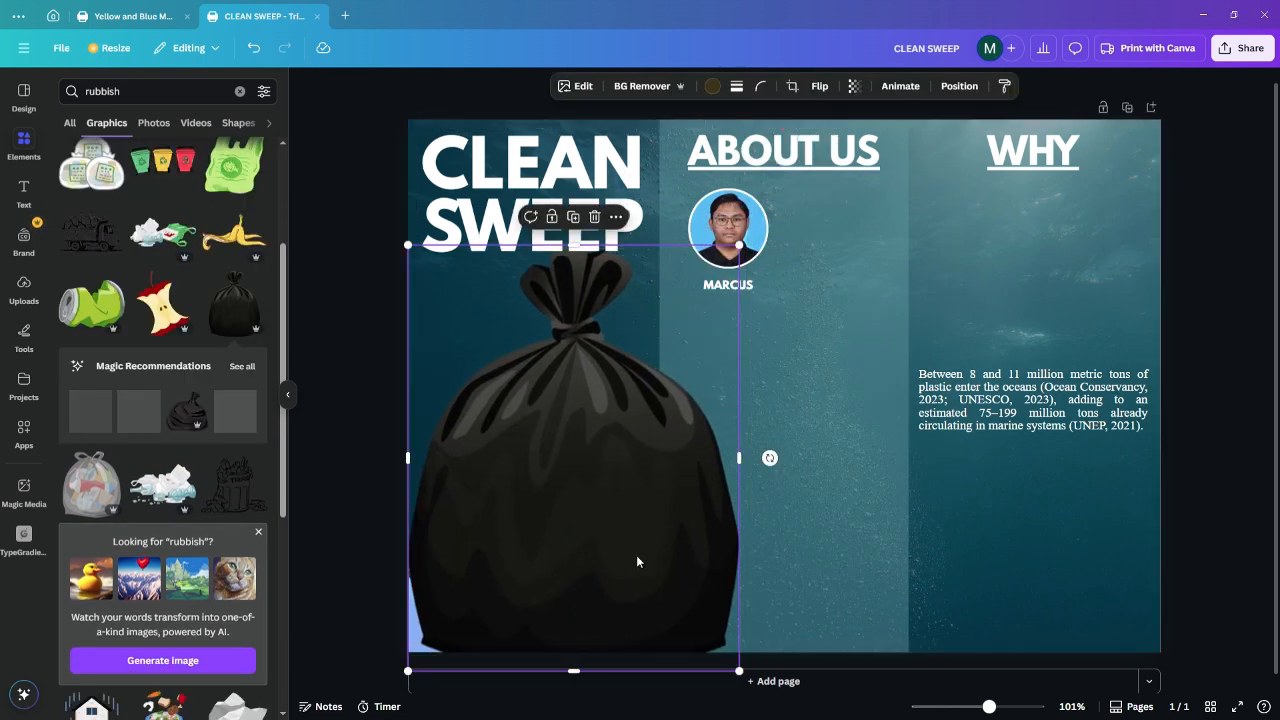
pyautogui.moveTo(745, 249); pyautogui.dragTo(490, 559)
pyautogui.moveTo(469, 611); pyautogui.dragTo(565, 582)
pyautogui.click(577, 580)
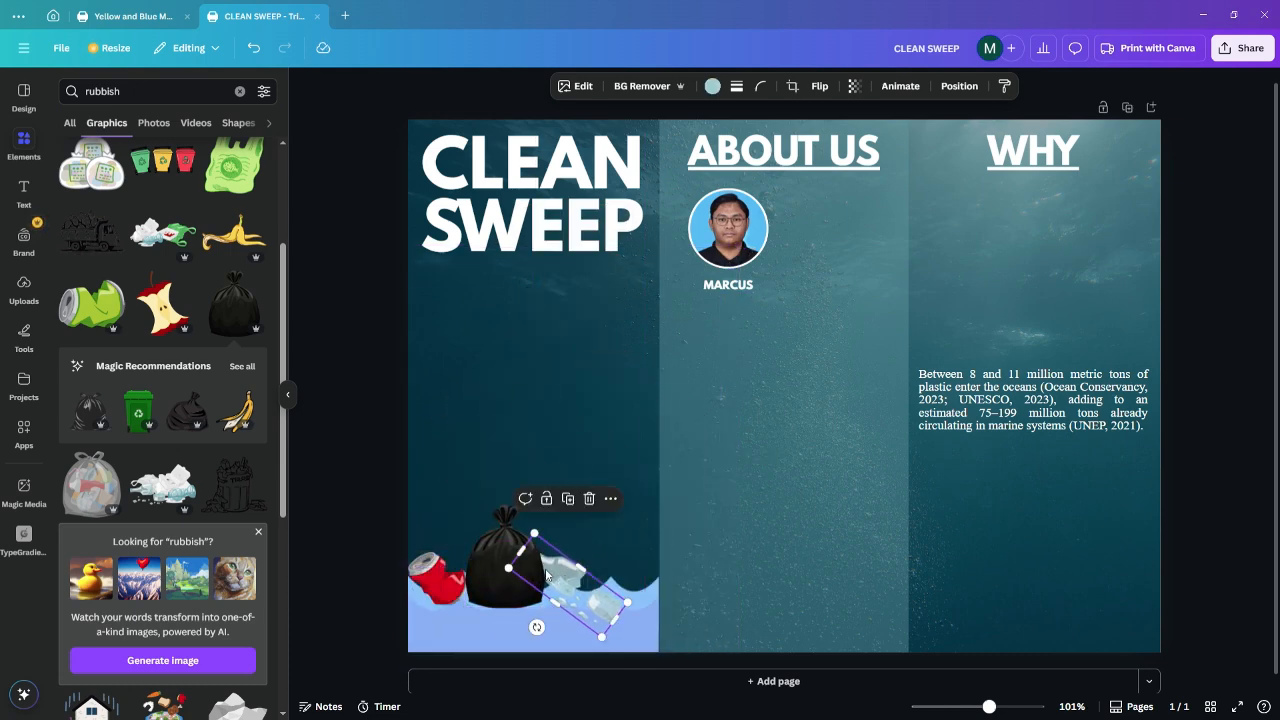
pyautogui.click(537, 463)
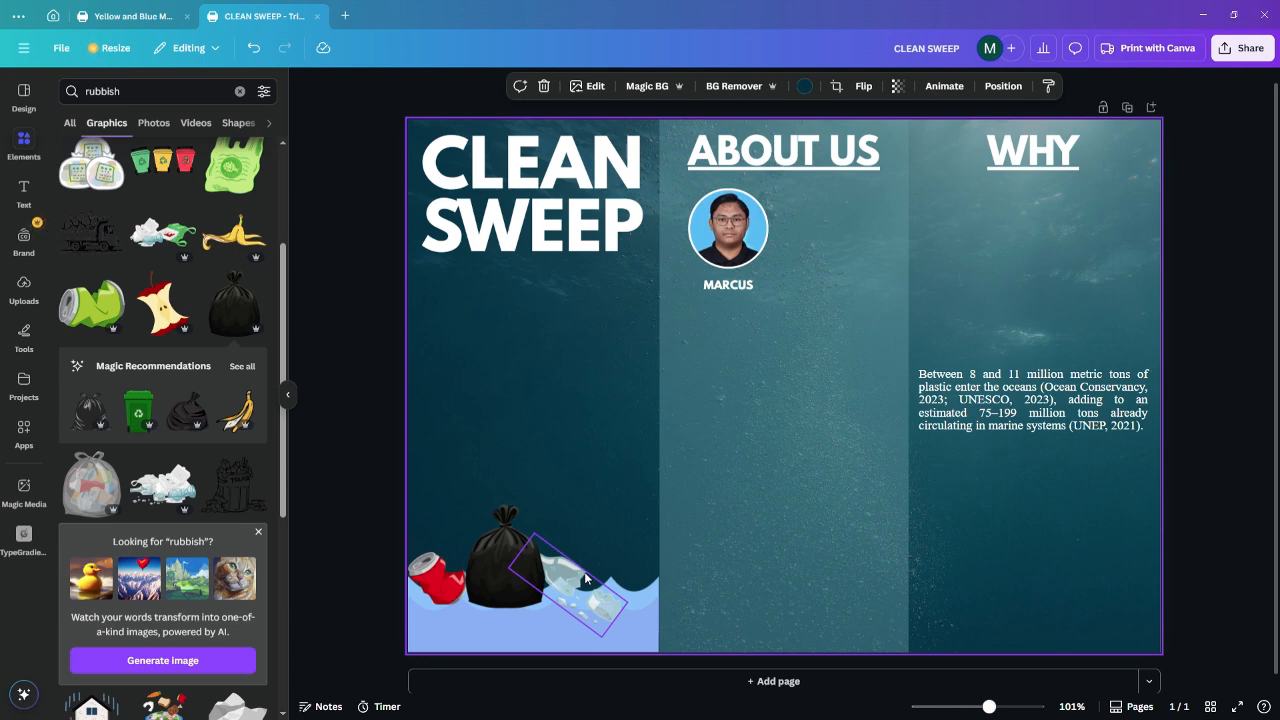
# Send the glass bottle backward so it sits behind the wave strip
pyautogui.click(585, 577)
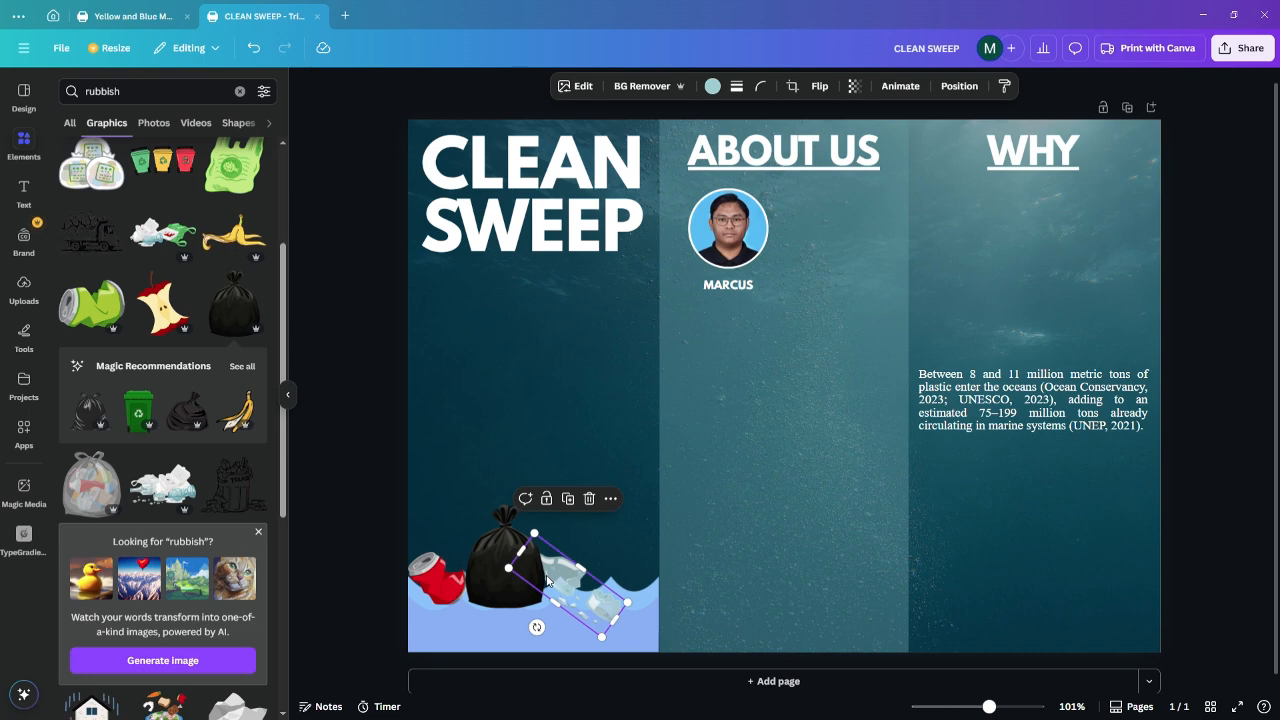
pyautogui.rightClick(560, 577)
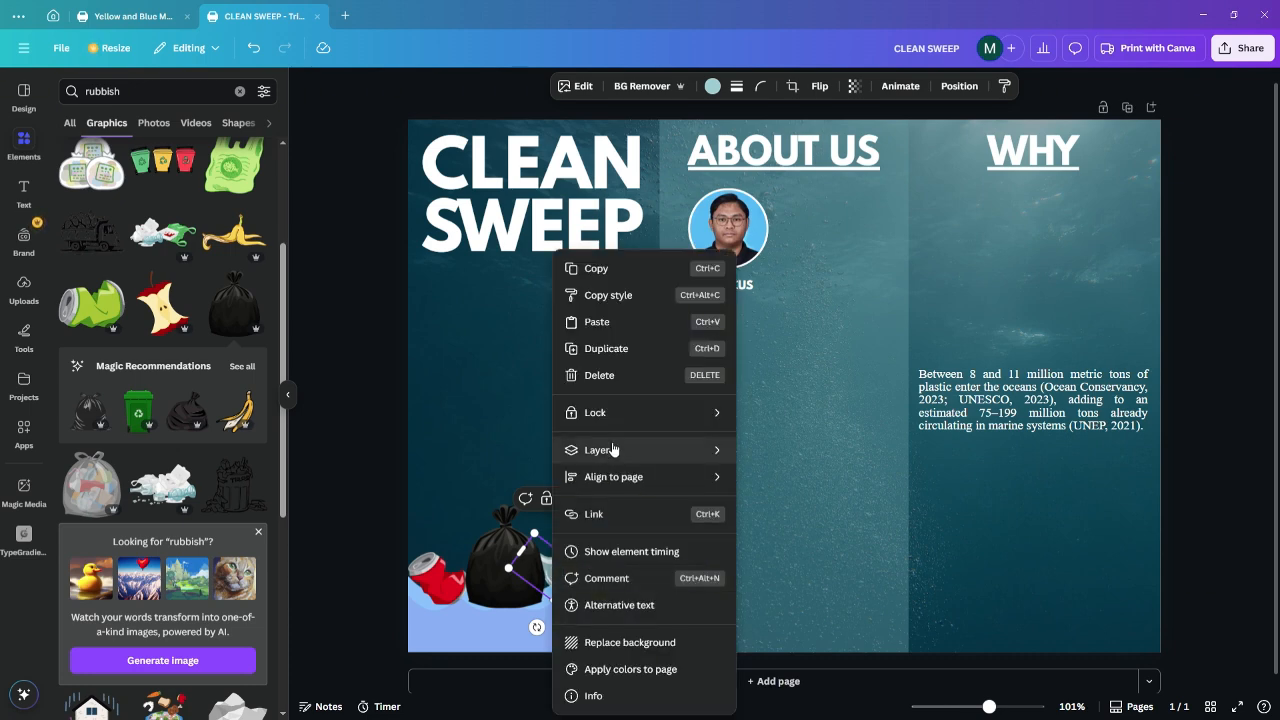
pyautogui.moveTo(613, 449)
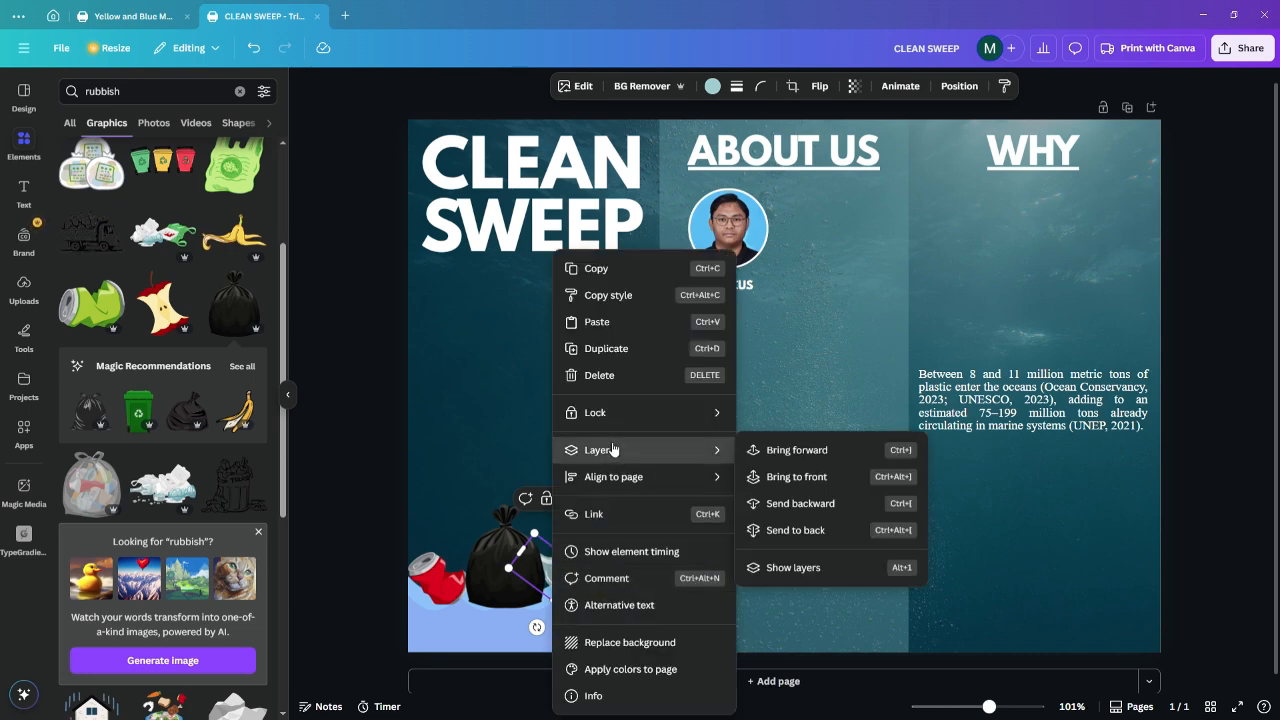
pyautogui.click(821, 515)
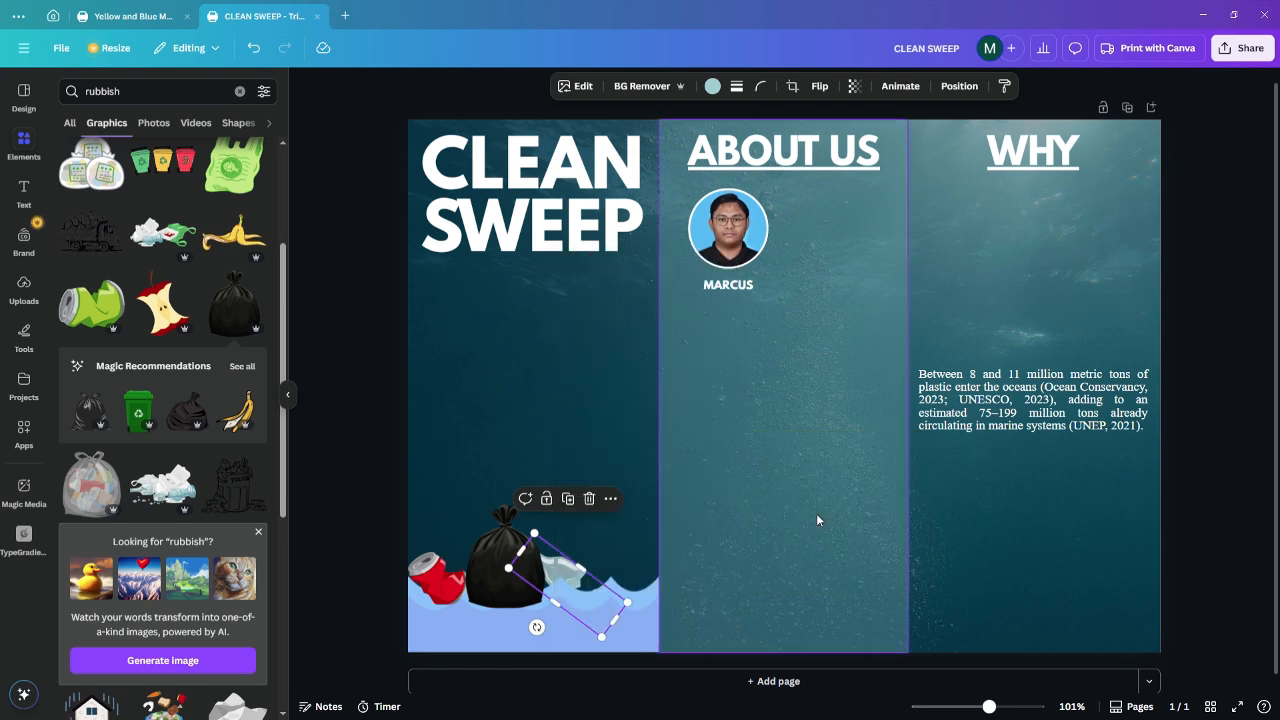
# Send the black garbage bag and the red can behind the wave strip
pyautogui.click(505, 555)
pyautogui.rightClick(505, 555)
pyautogui.moveTo(586, 451)
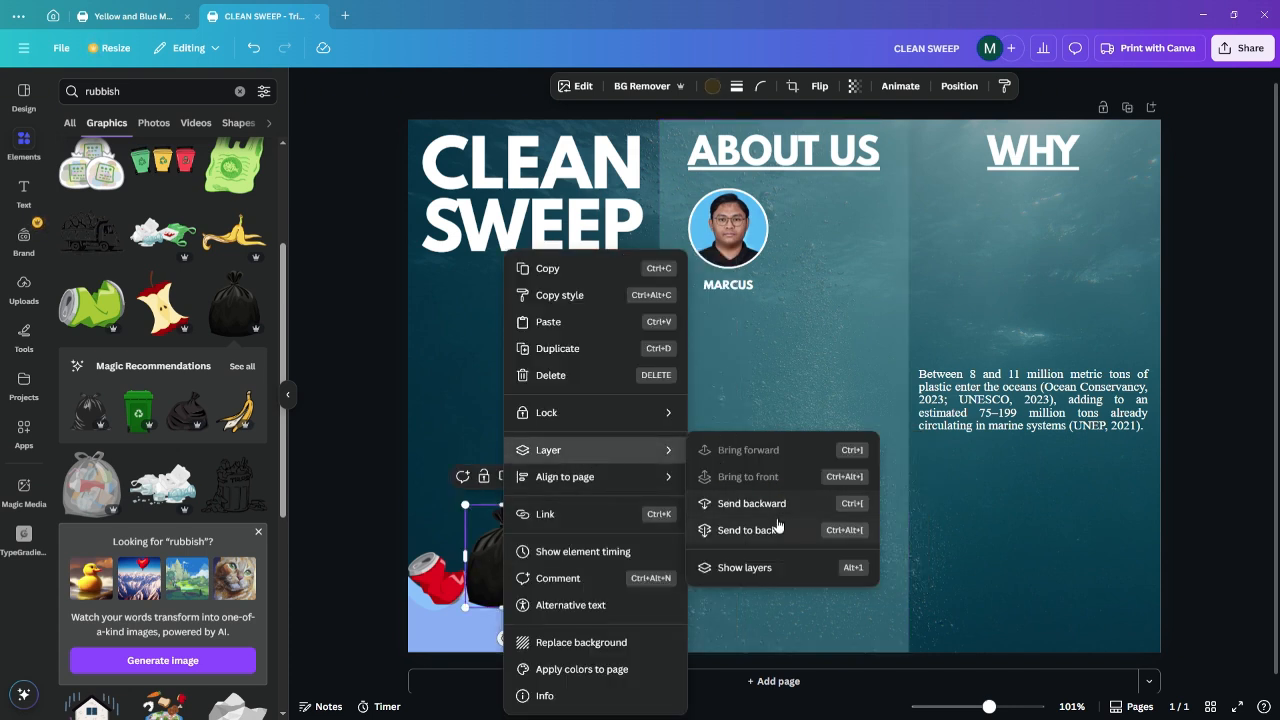
pyautogui.click(766, 510)
pyautogui.rightClick(529, 543)
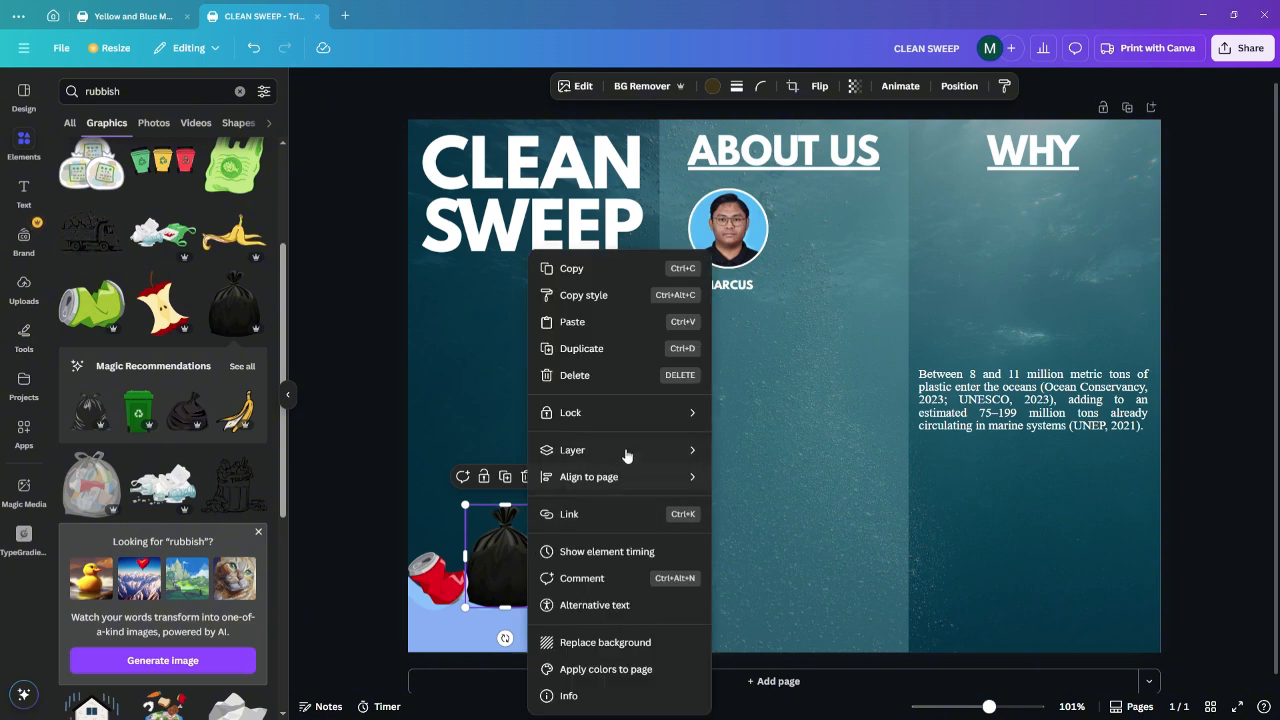
pyautogui.click(758, 501)
pyautogui.click(457, 578)
pyautogui.rightClick(457, 578)
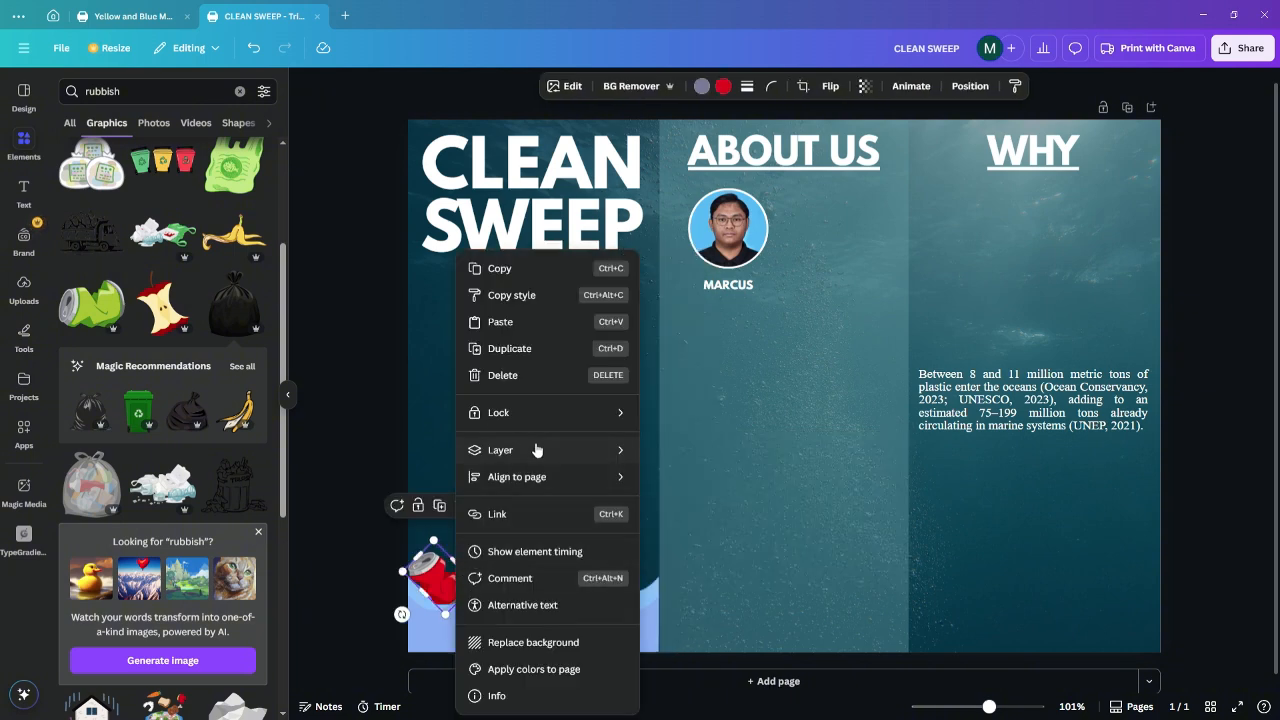
pyautogui.click(742, 530)
pyautogui.click(386, 539)
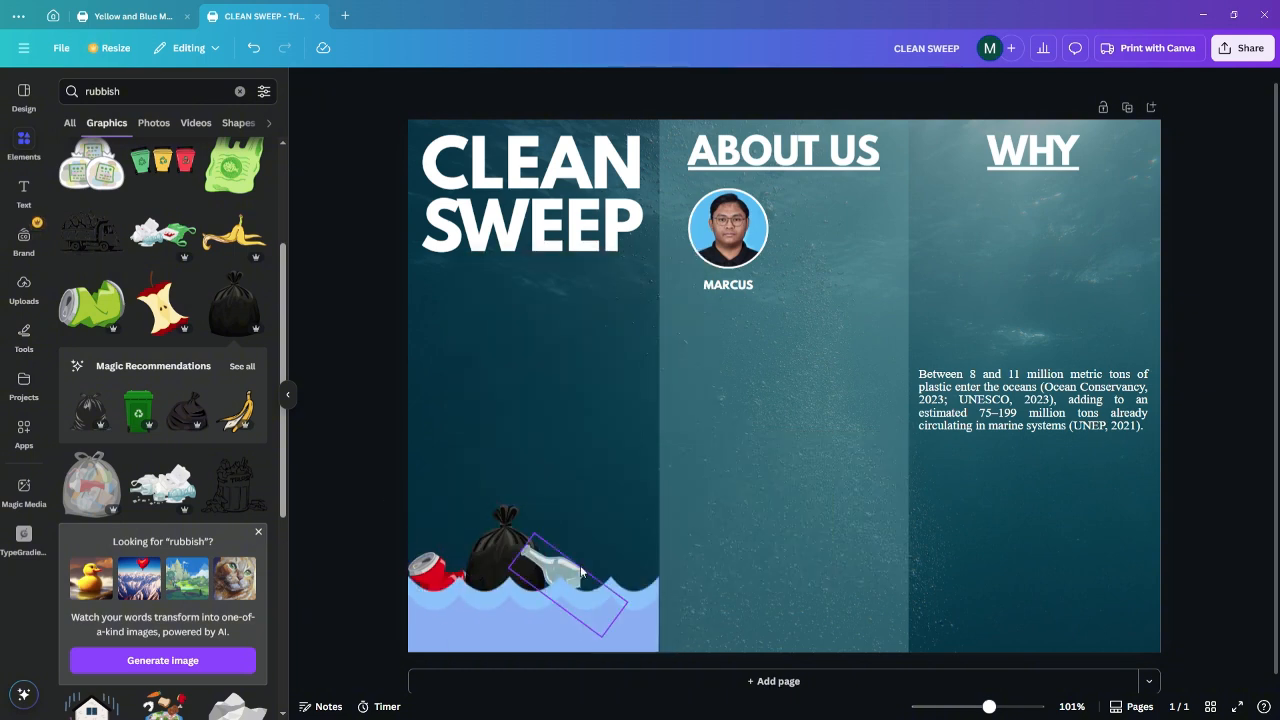
# Reorient the bottle so its neck points up toward the fold, and place it half-sunk in the wave beside the garbage bag
pyautogui.moveTo(592, 565)
pyautogui.mouseDown()
pyautogui.moveTo(572, 630)
pyautogui.moveTo(553, 640)
pyautogui.moveTo(502, 568)
pyautogui.moveTo(549, 547)
pyautogui.moveTo(617, 568)
pyautogui.moveTo(605, 558)
pyautogui.mouseUp()
pyautogui.click(561, 558)
pyautogui.click(383, 540)
pyautogui.click(580, 582)
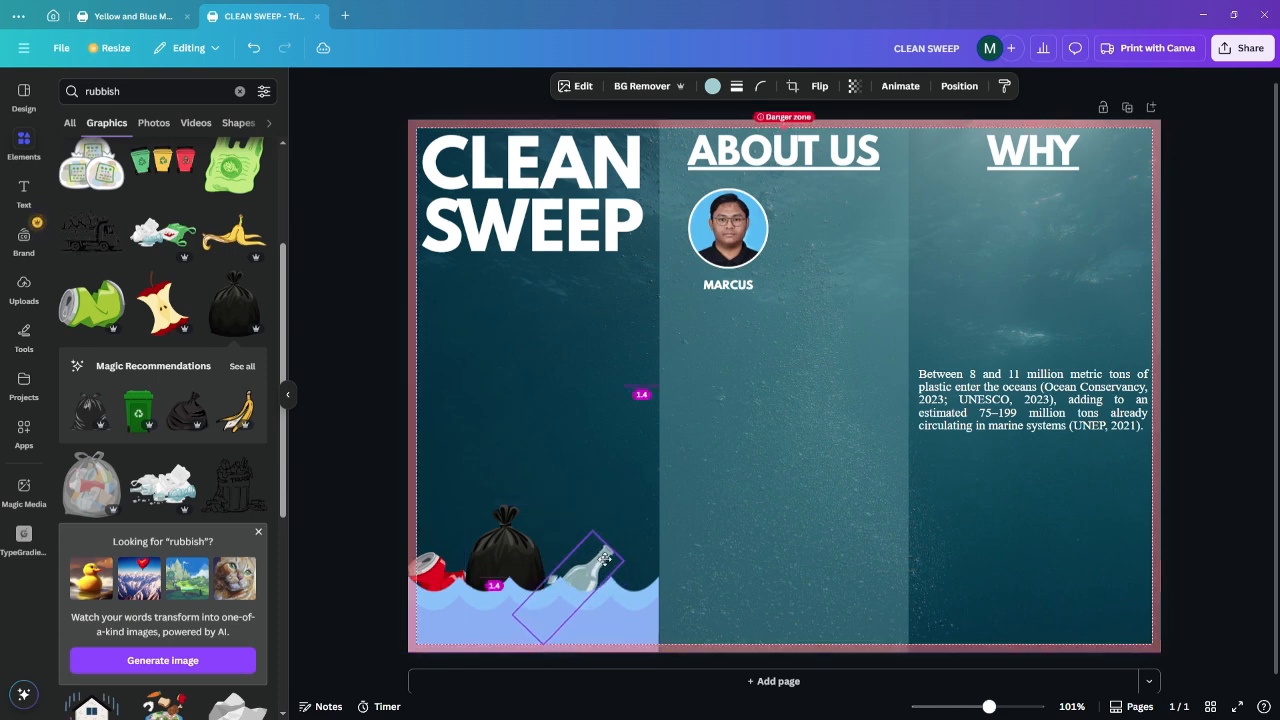
pyautogui.click(387, 464)
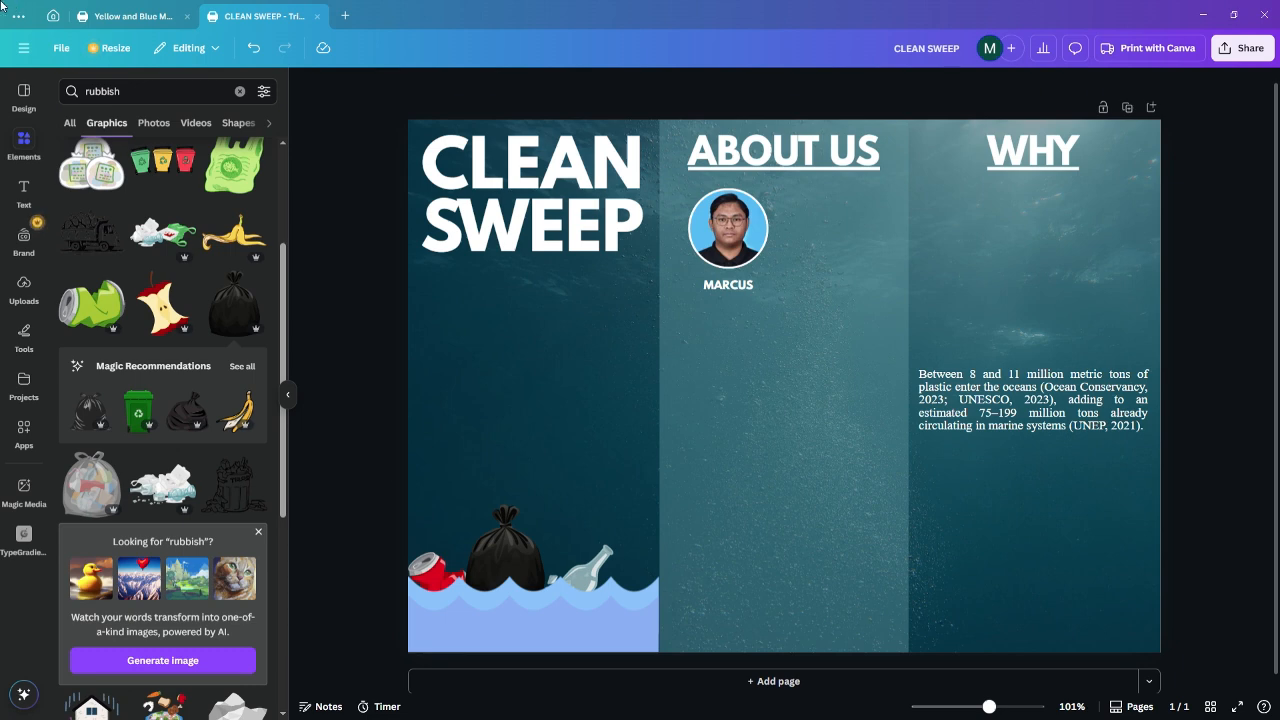
# Switch to the Yellow and Blue Modern Grunge Diving Trifold Brochure design and clear its text selection to view the full layout
pyautogui.click(89, 22)
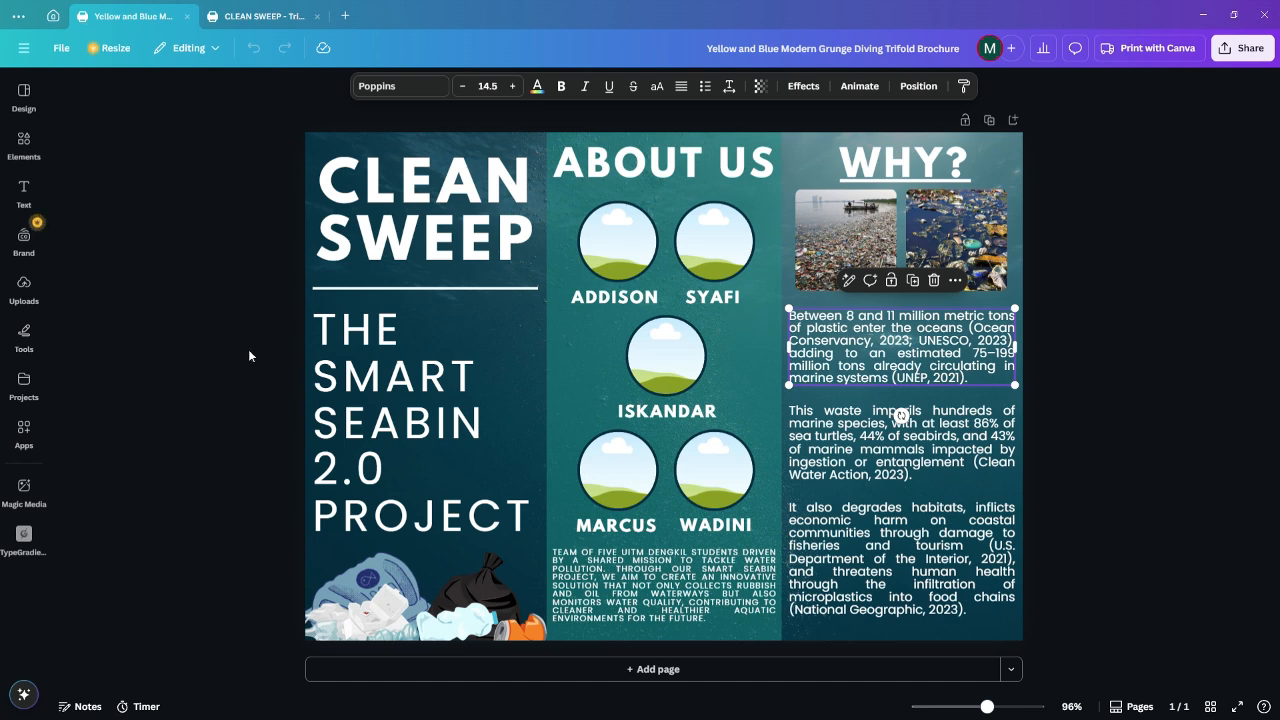
pyautogui.click(234, 103)
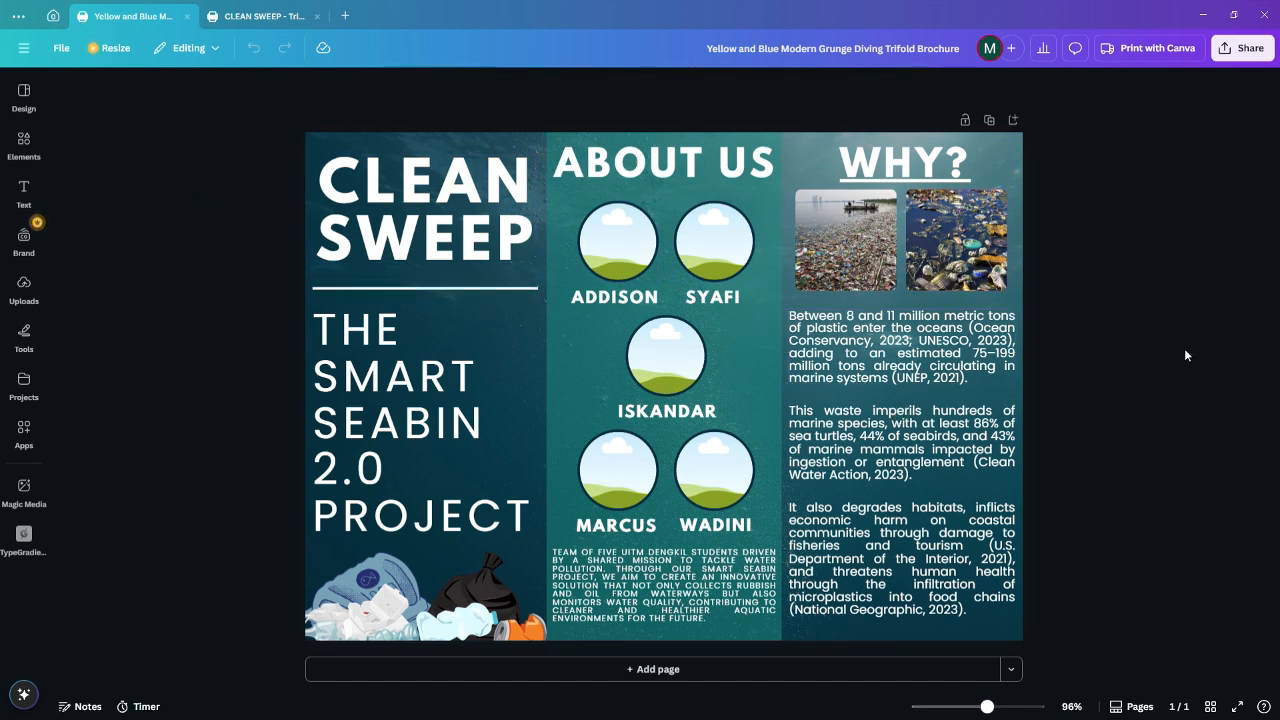